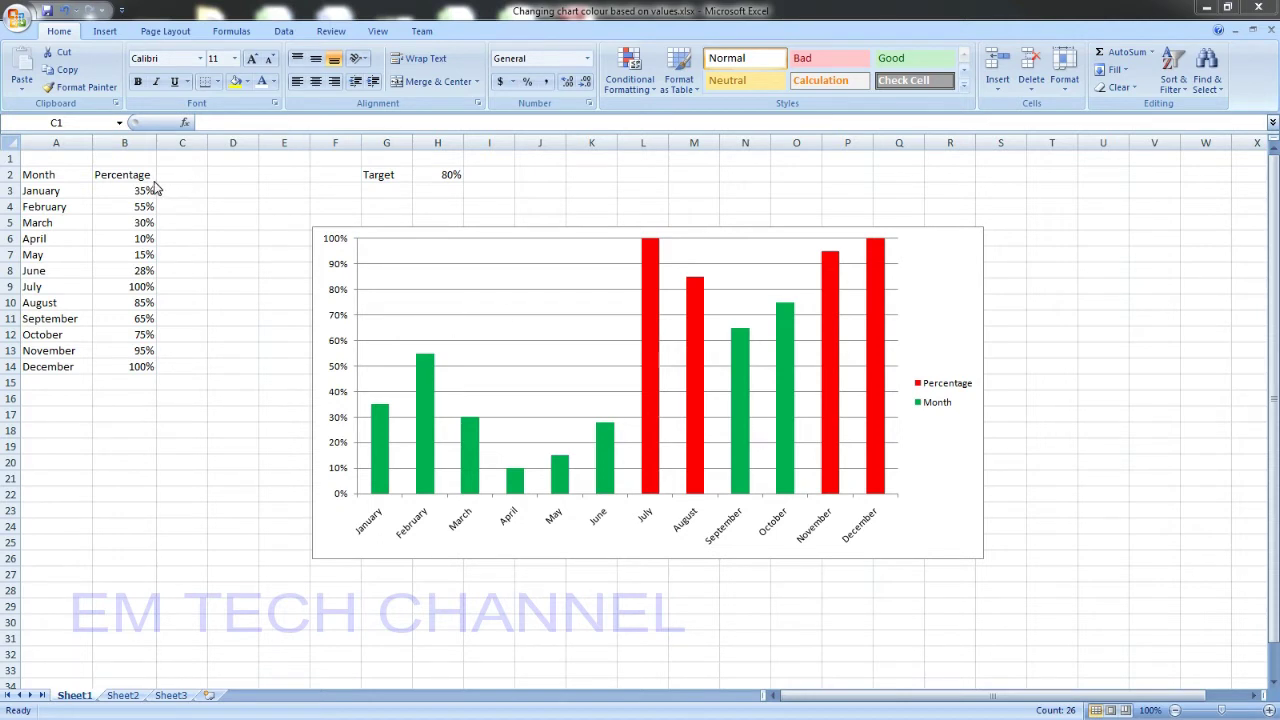
- Change the April percentage to 85% and the July percentage to 75% in the month table
left_click(141, 241)
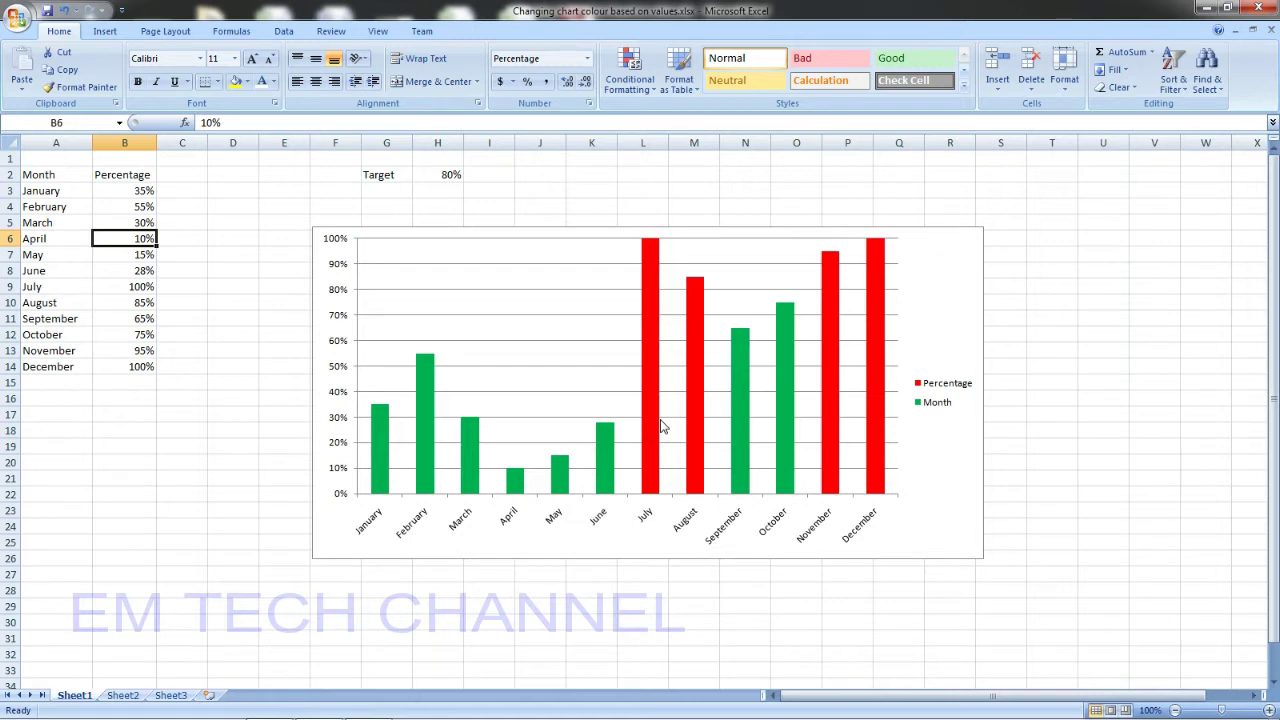
type("85")
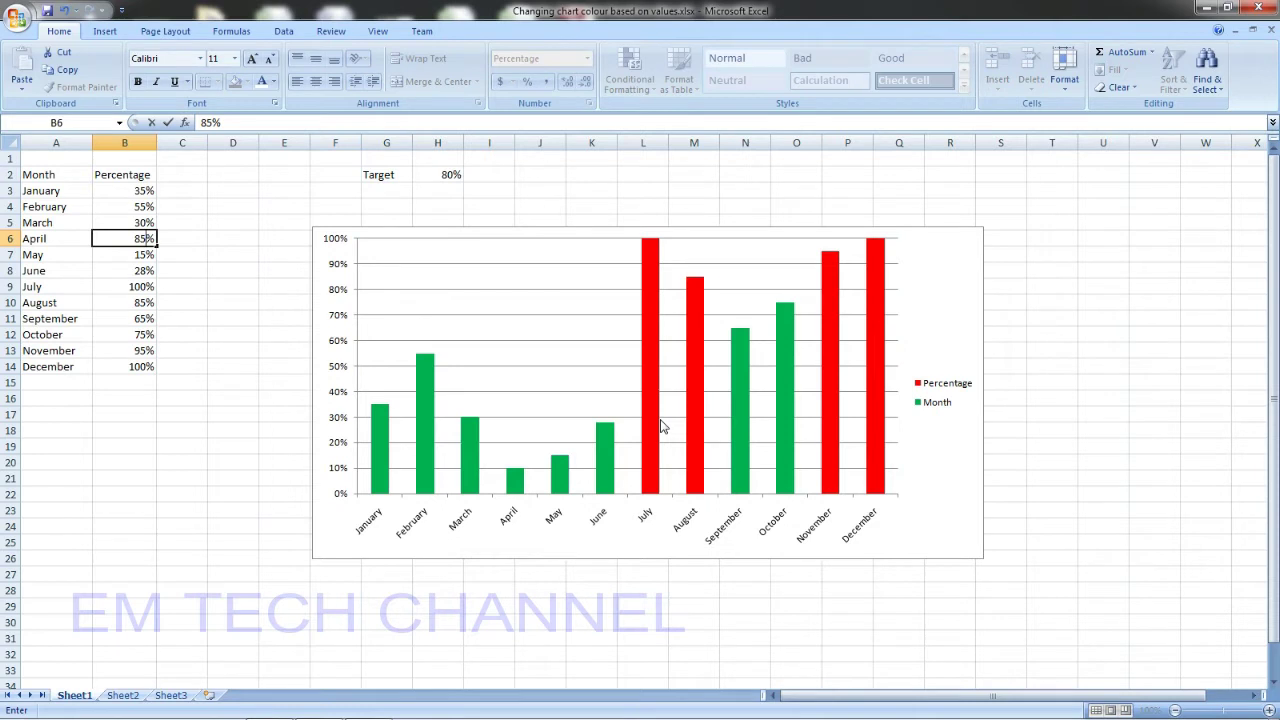
key("Return")
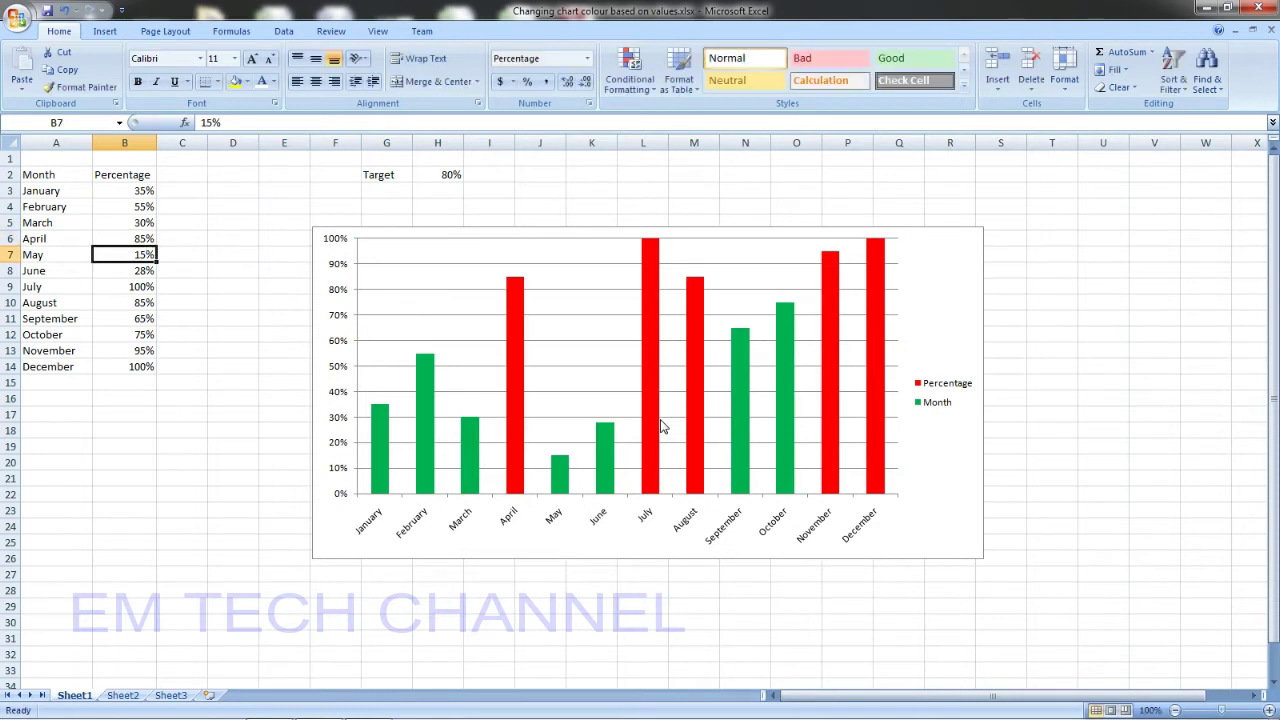
key("Down")
key("Down")
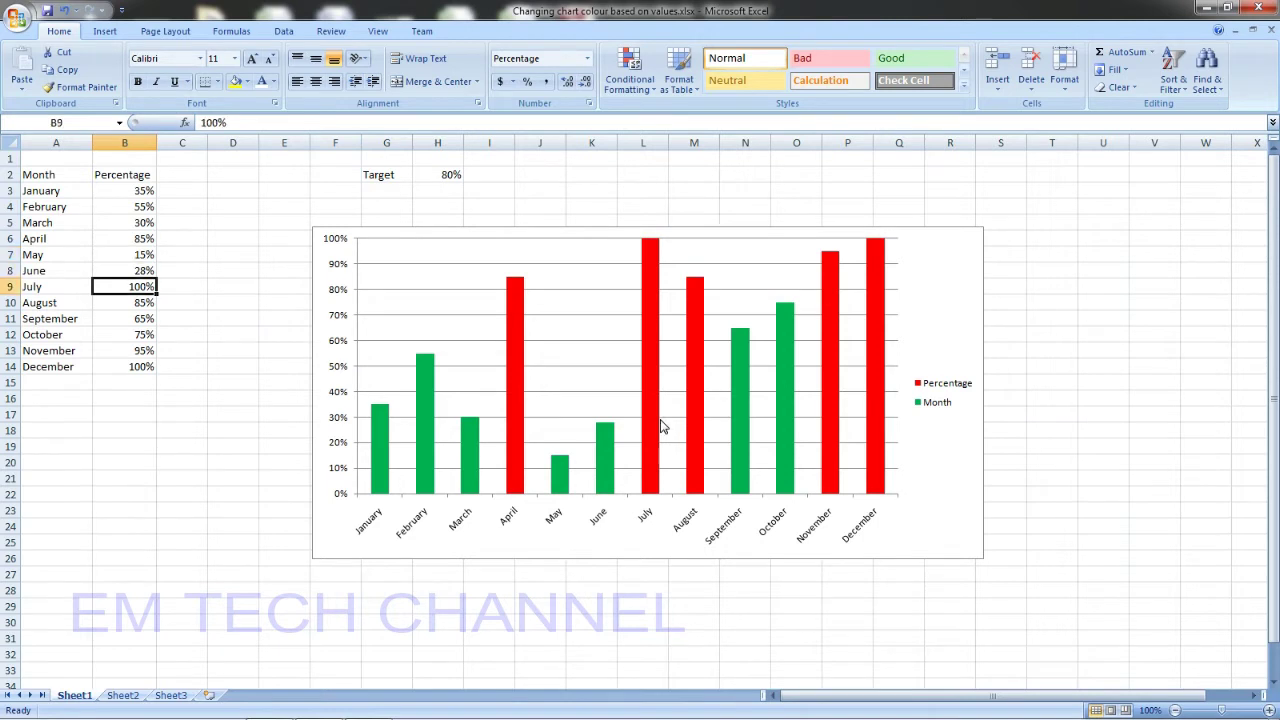
type("75%")
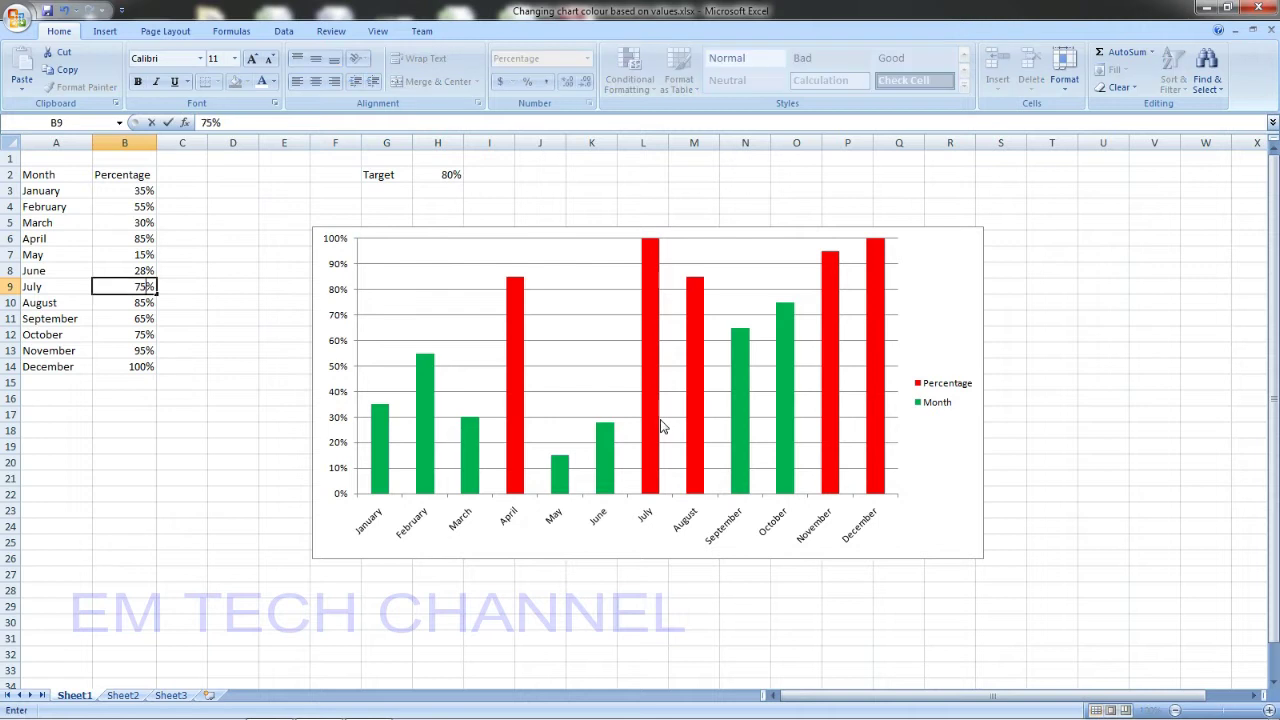
key("Return")
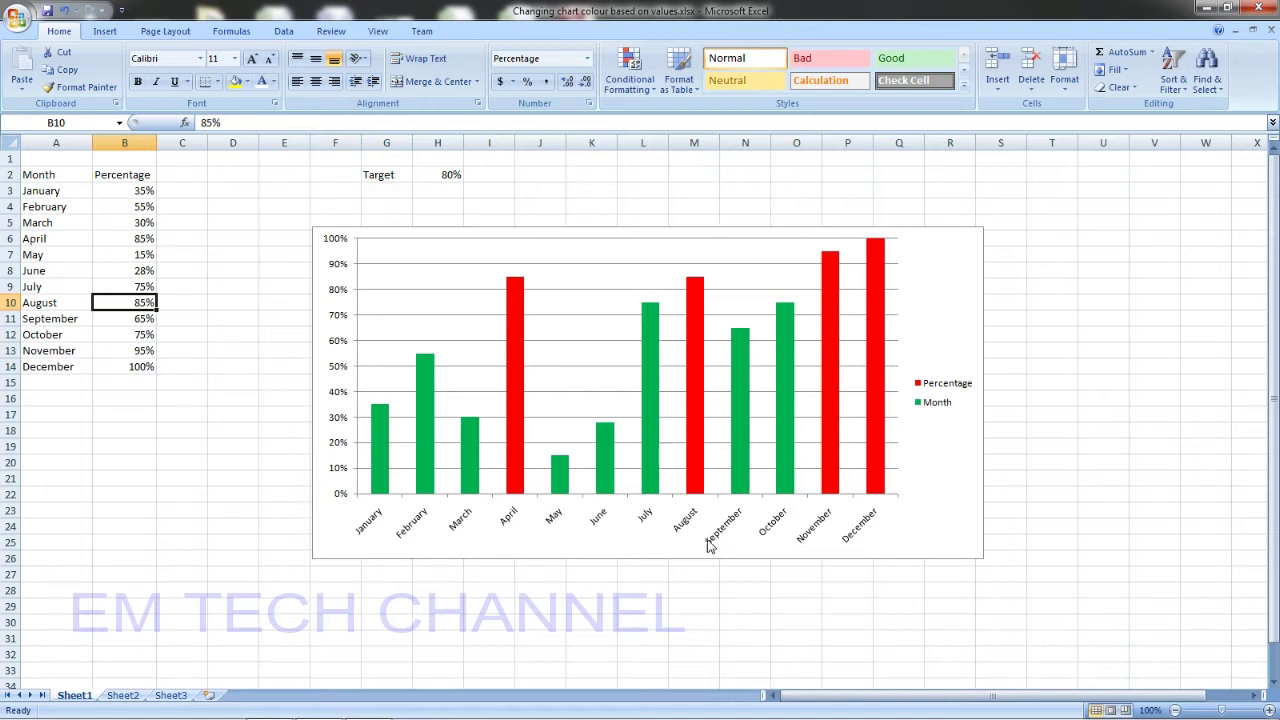
- Clear the month table in A2:D18 and delete the existing column chart
left_click_drag(62, 172, 248, 440)
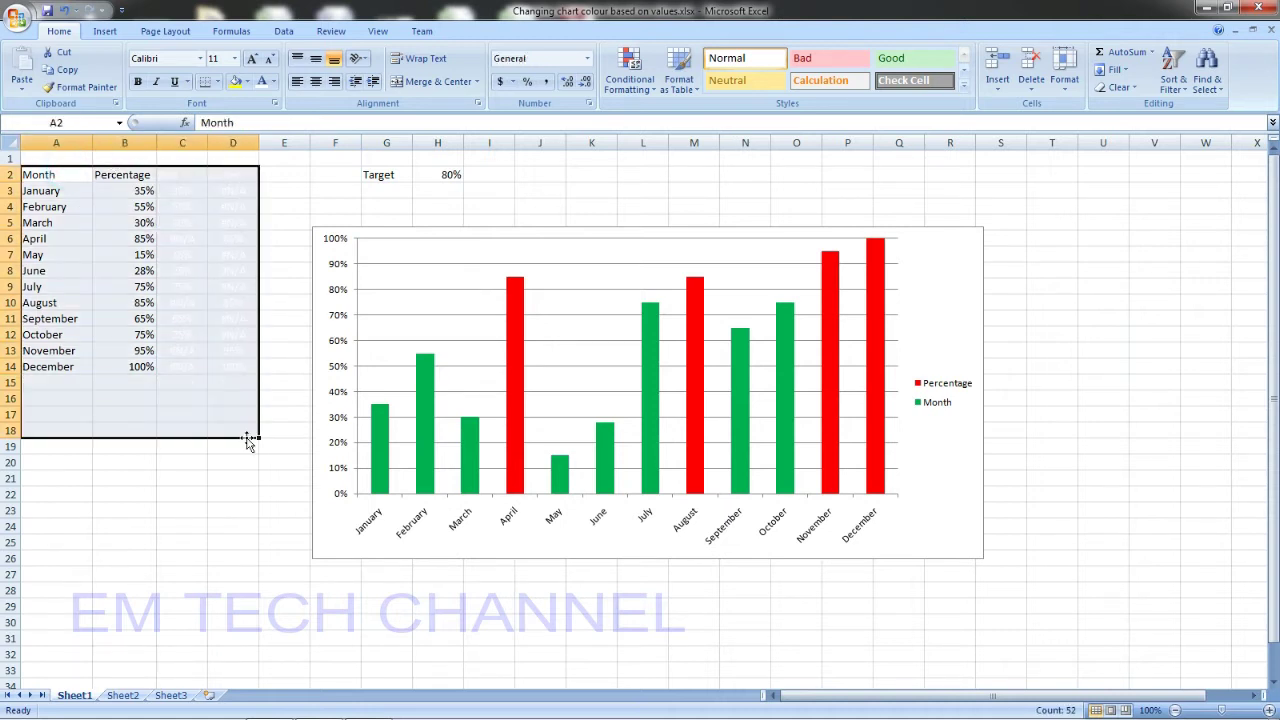
key("Delete")
left_click(391, 357)
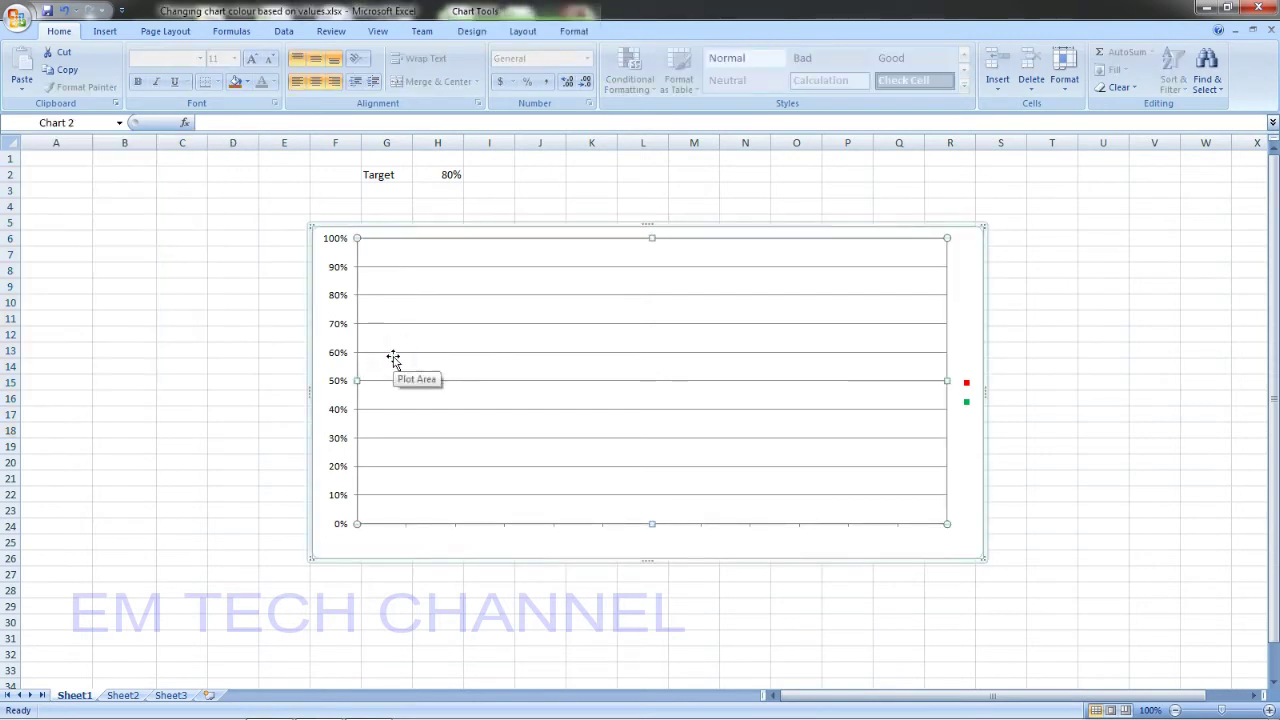
key("Escape")
key("Escape")
key("ctrl+z")
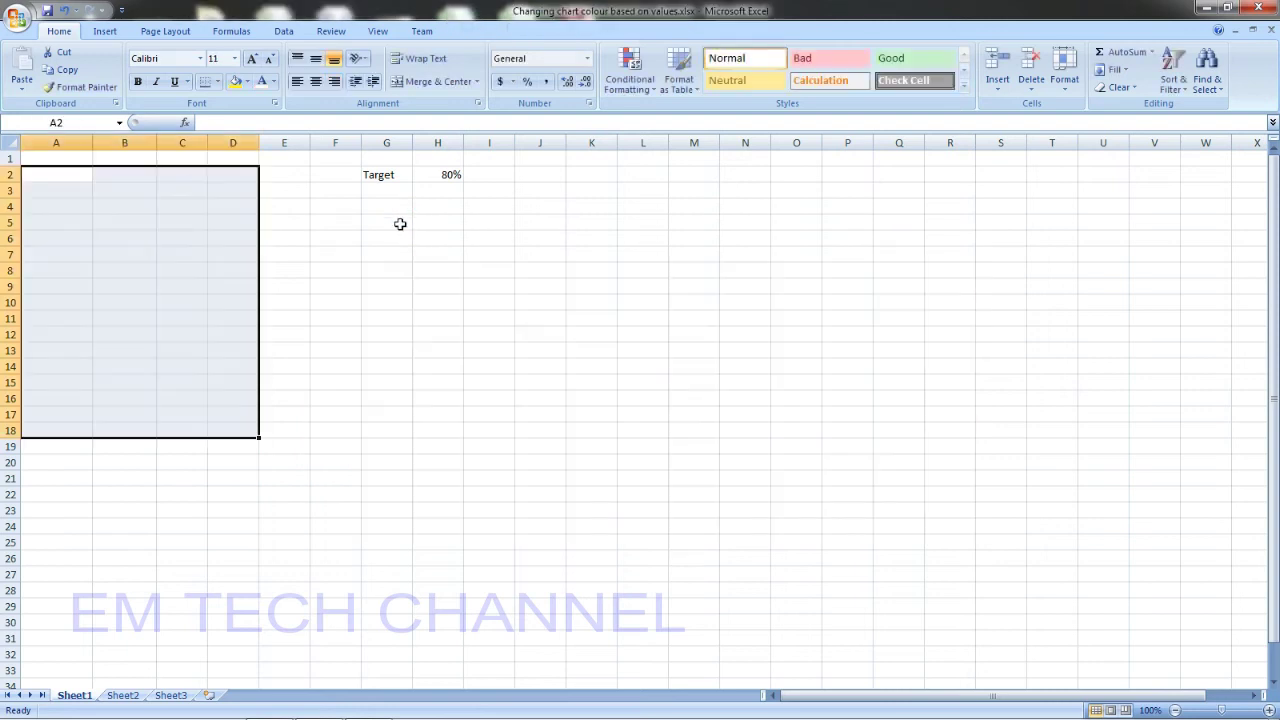
- Set the target value in cell H2 to 1.2%
left_click(450, 172)
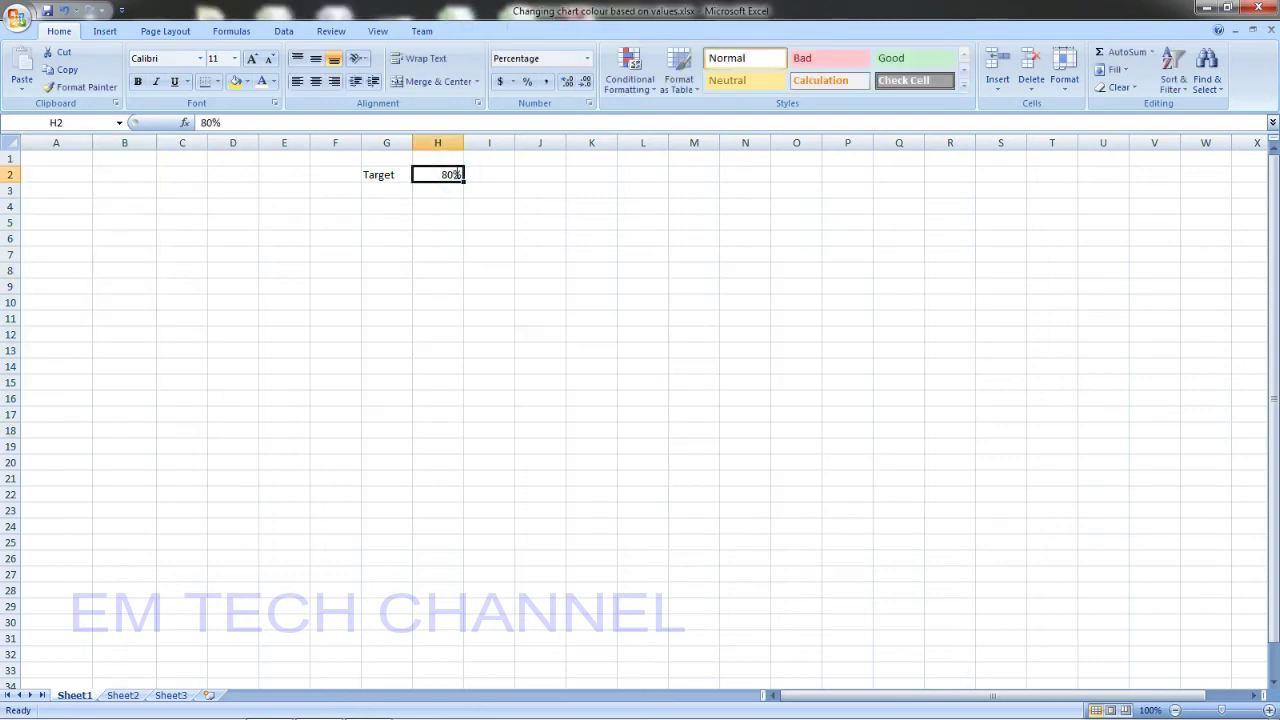
type("1.2")
key("Return")
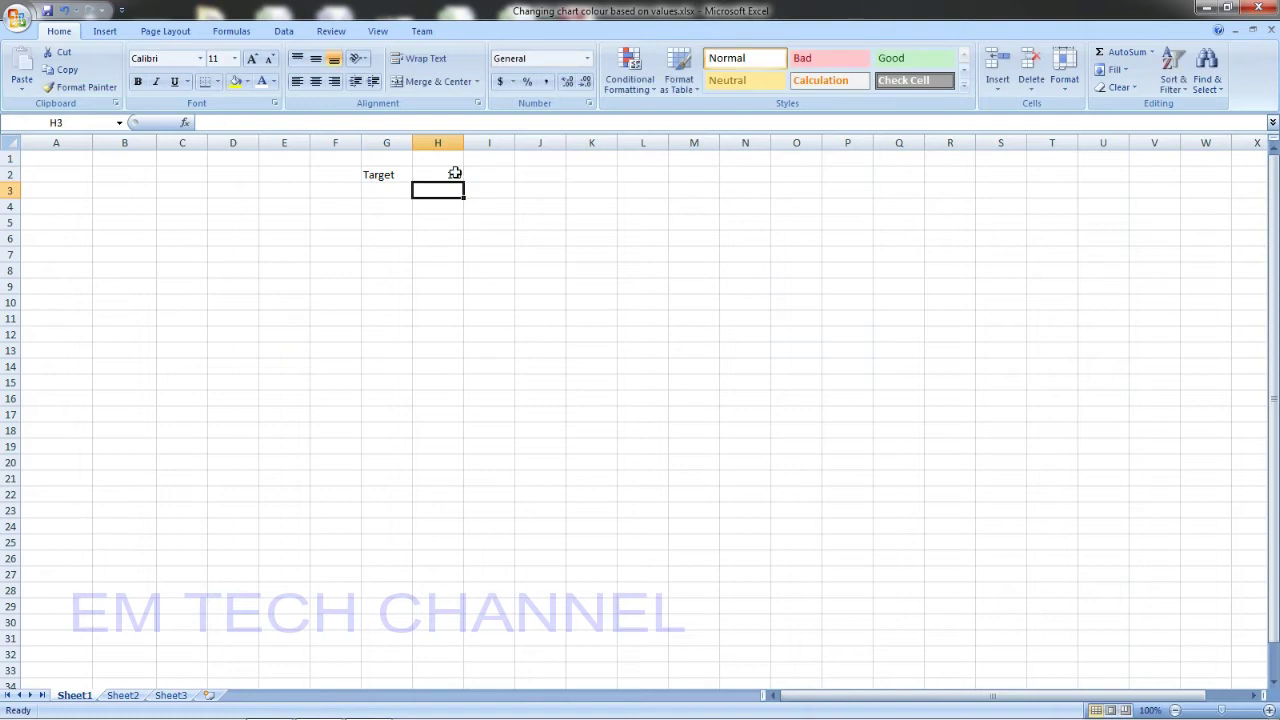
- Format the target cell H2 as a percentage with one decimal place
left_click(518, 226)
left_click(441, 177)
right_click(441, 177)
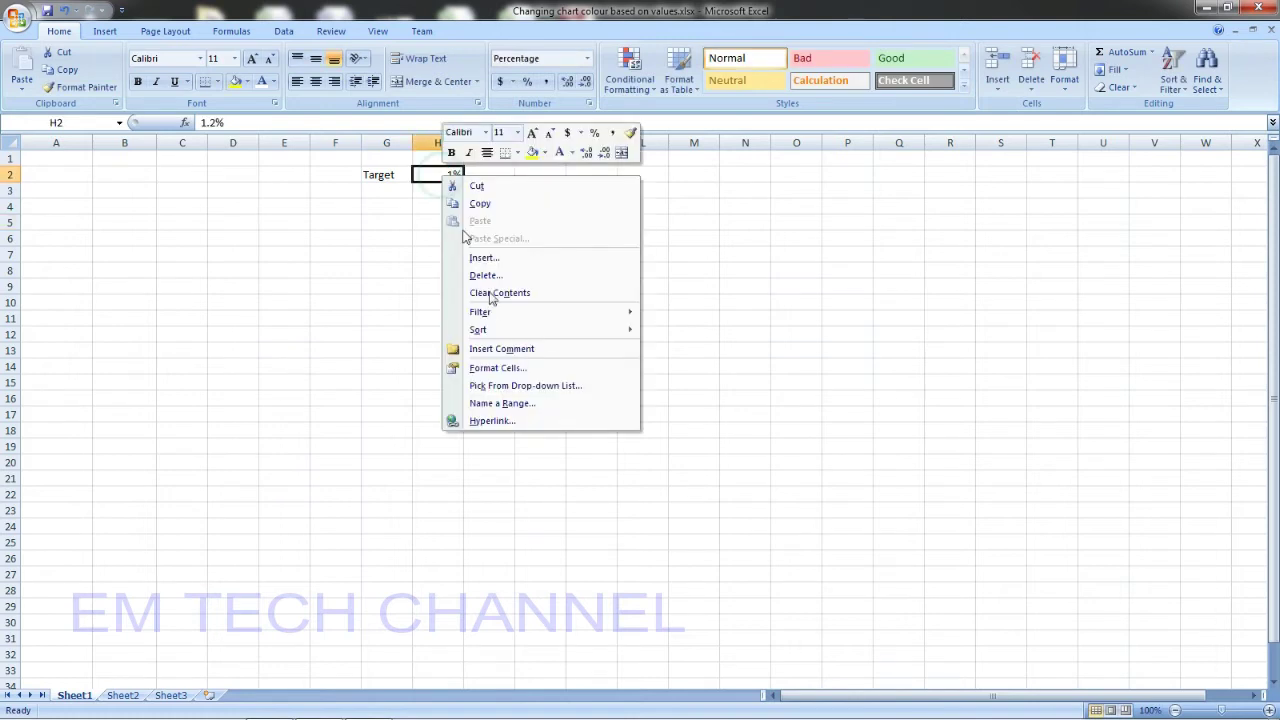
left_click(490, 368)
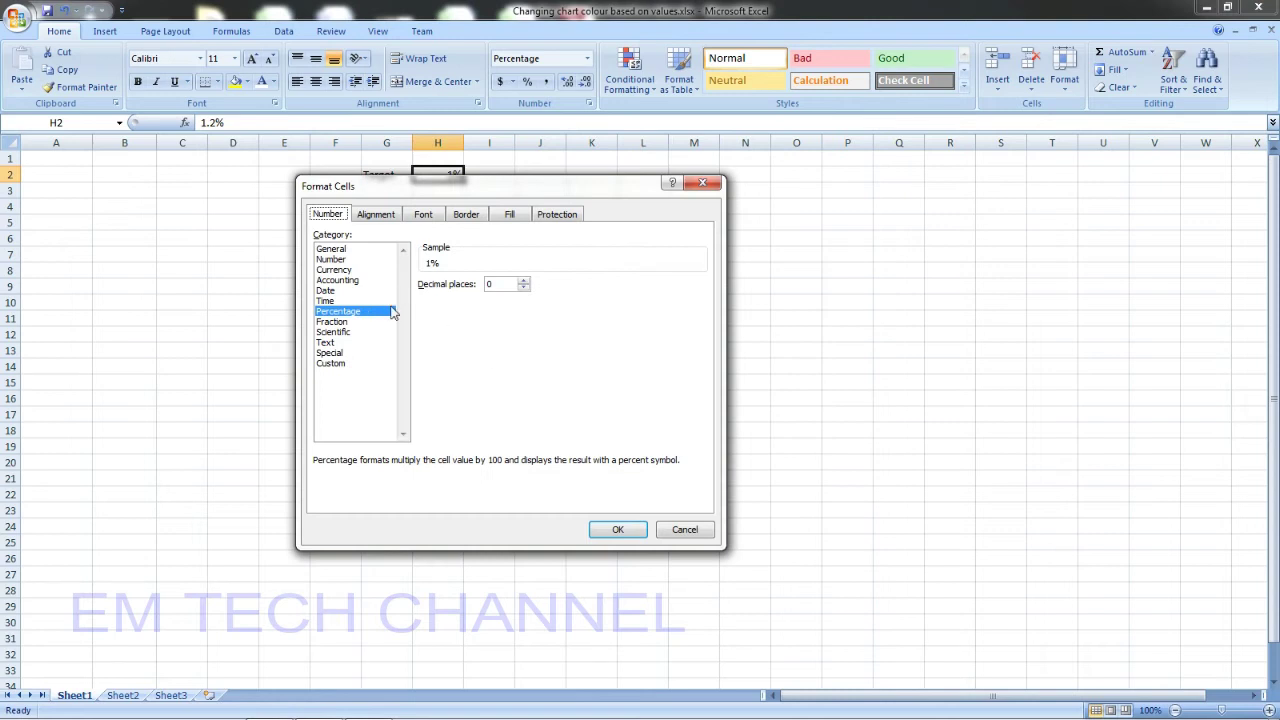
left_click(523, 281)
left_click(616, 532)
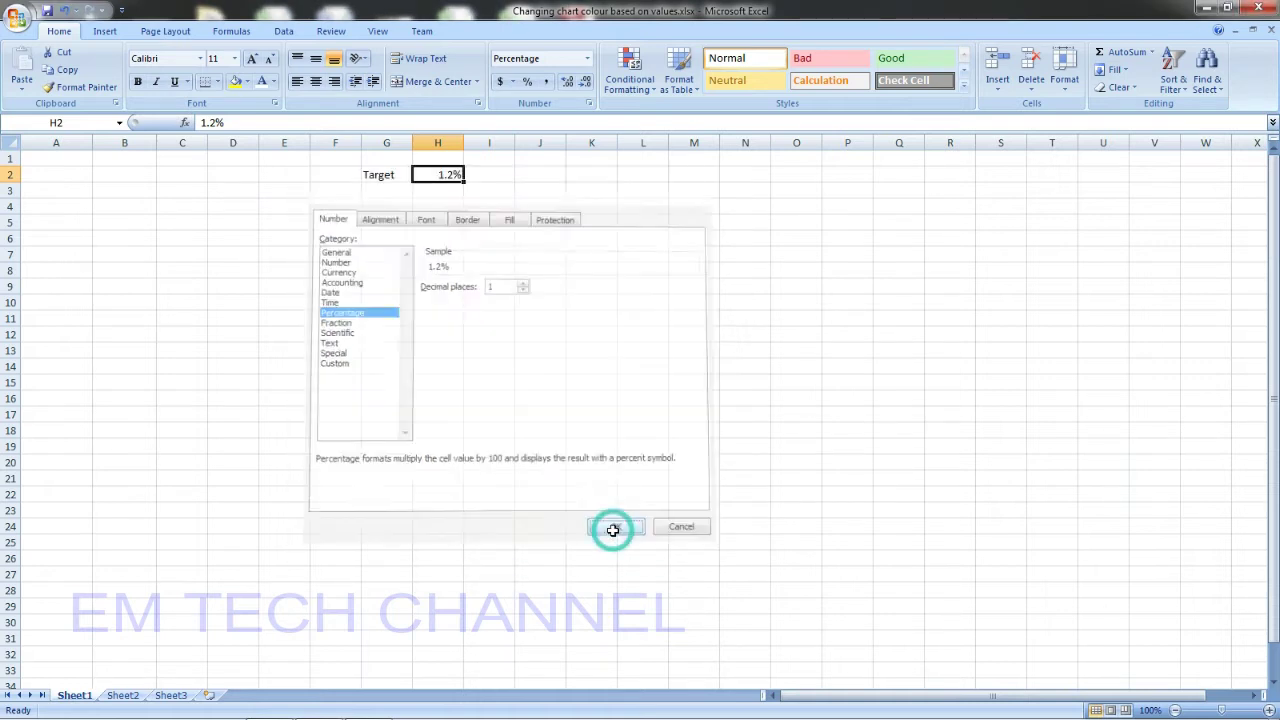
- Enter April 2020 in A3 and fill the monthly series down to May-21 in A16
left_click(60, 188)
type("A")
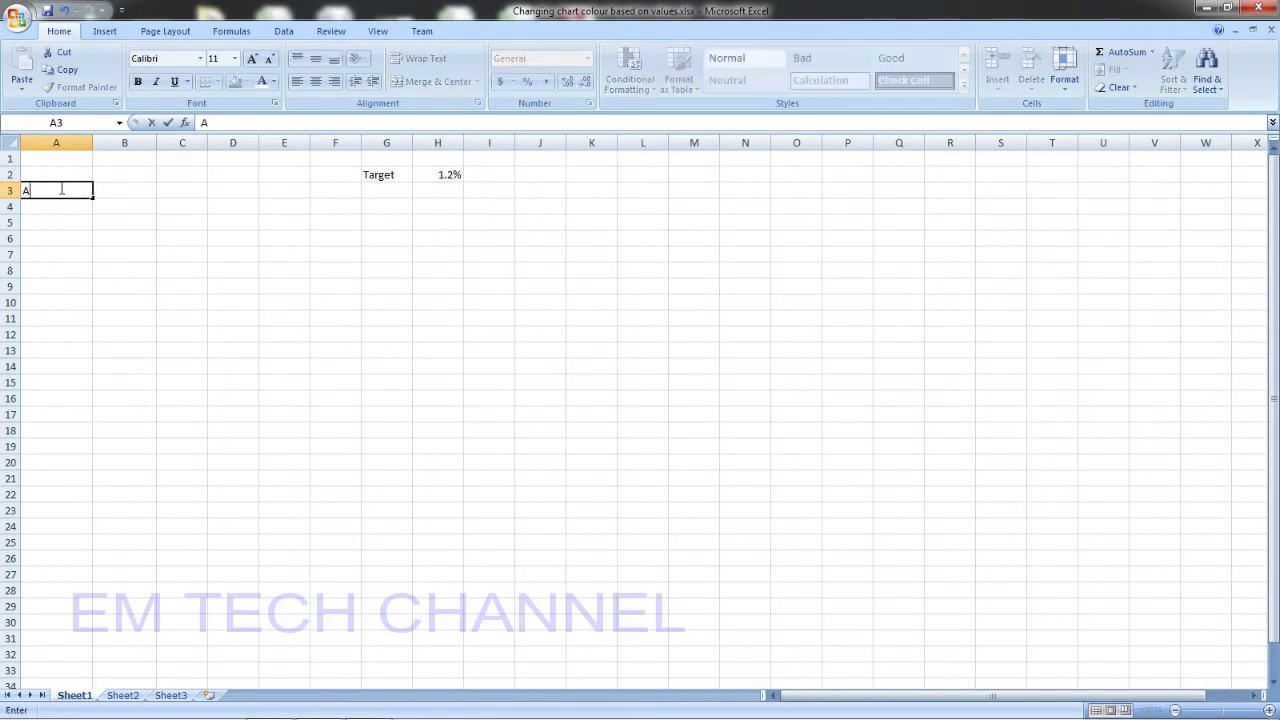
type("pril 2020")
key("Return")
left_click(60, 189)
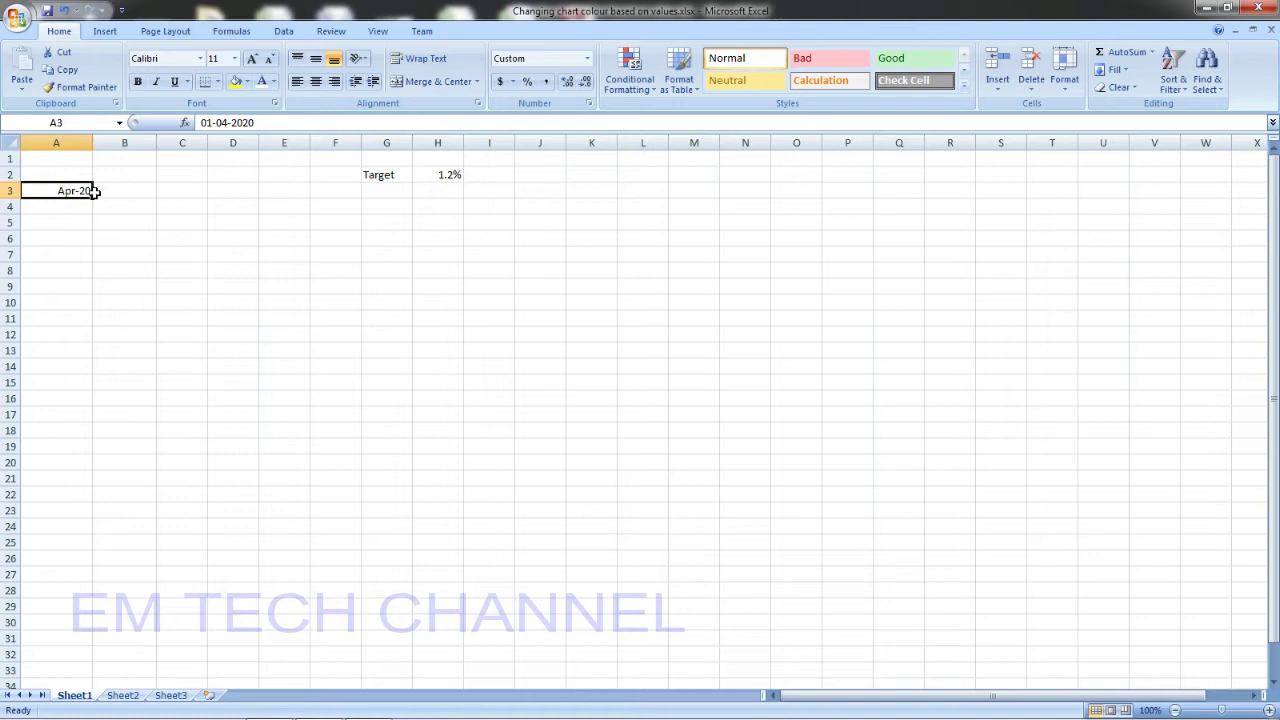
left_click_drag(93, 198, 97, 404)
left_click(173, 311)
- Enter 1% for Apr-20 in B3 and 0% for May-20 in B4
left_click(133, 187)
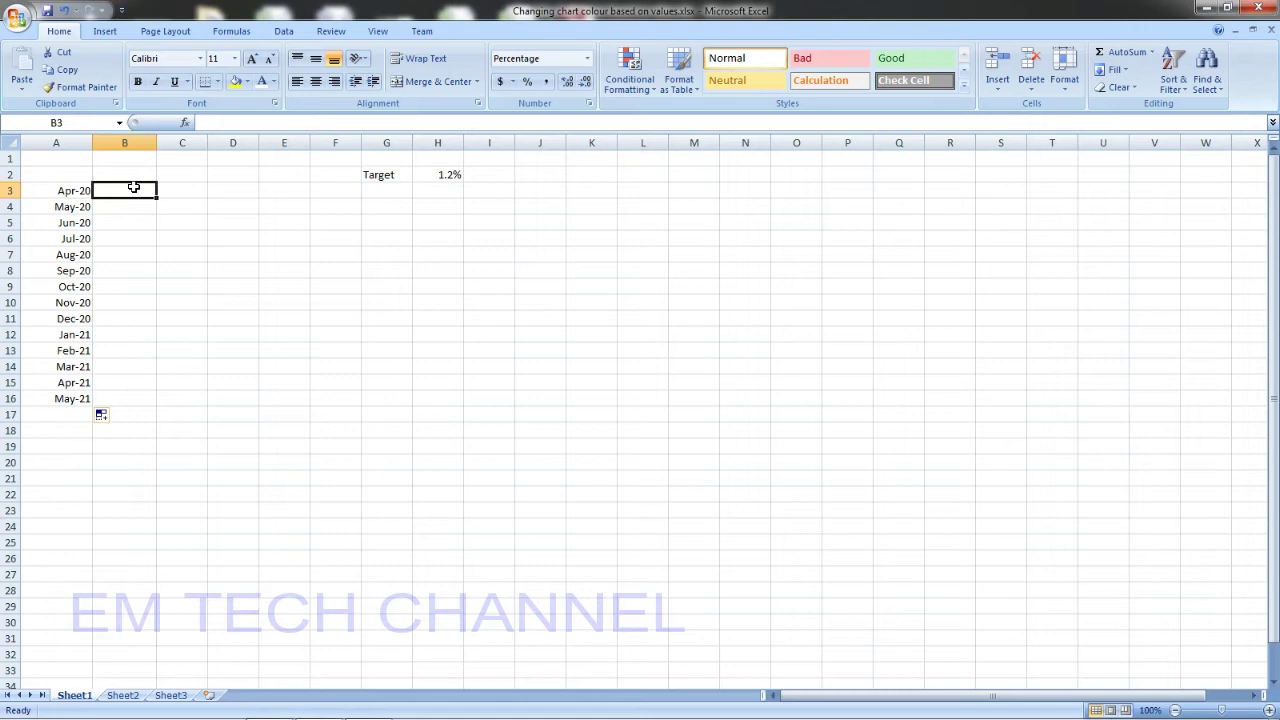
type("1.1")
key("Return")
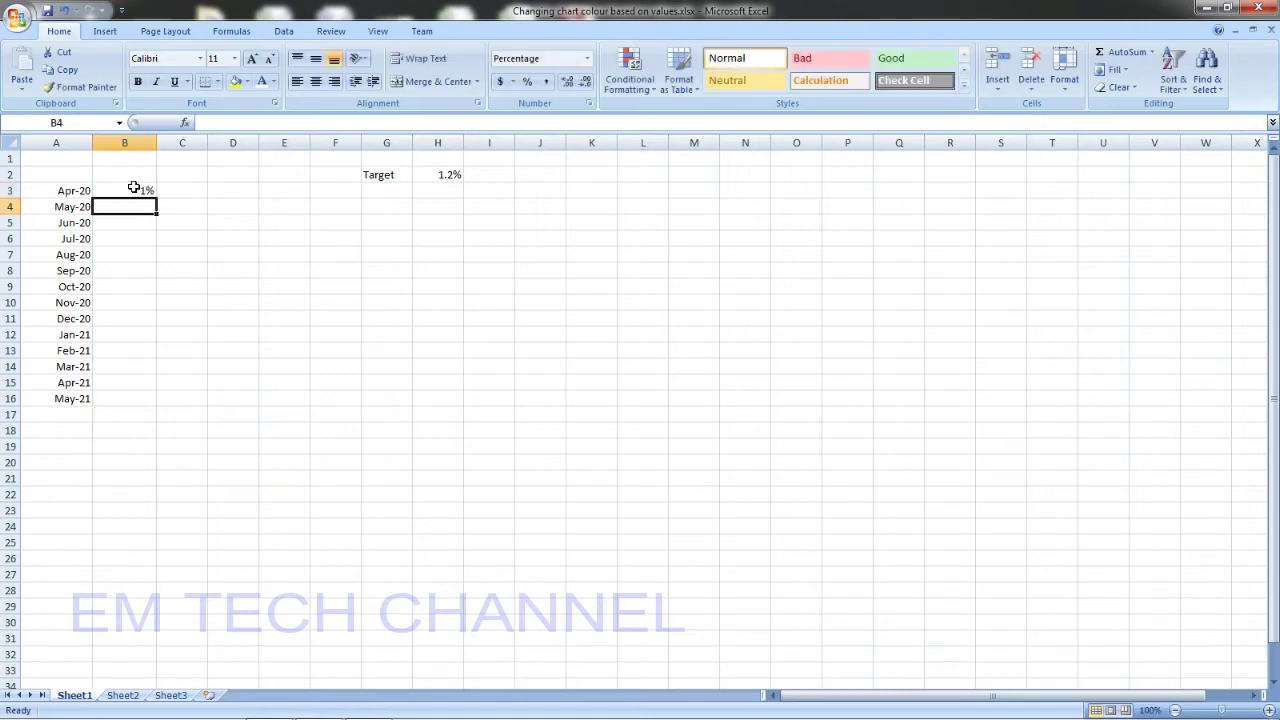
type("0.")
left_click(191, 226)
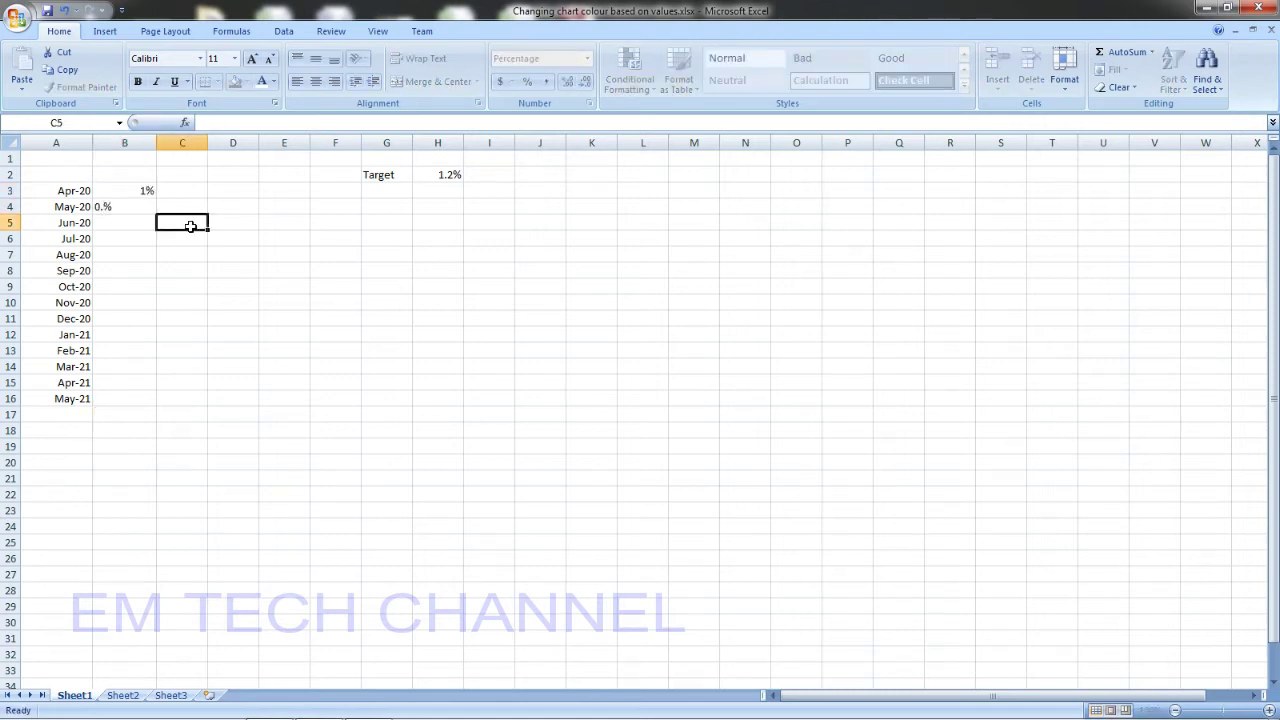
- Format the cells B3:B16 as percentages with one decimal place
left_click_drag(139, 192, 131, 397)
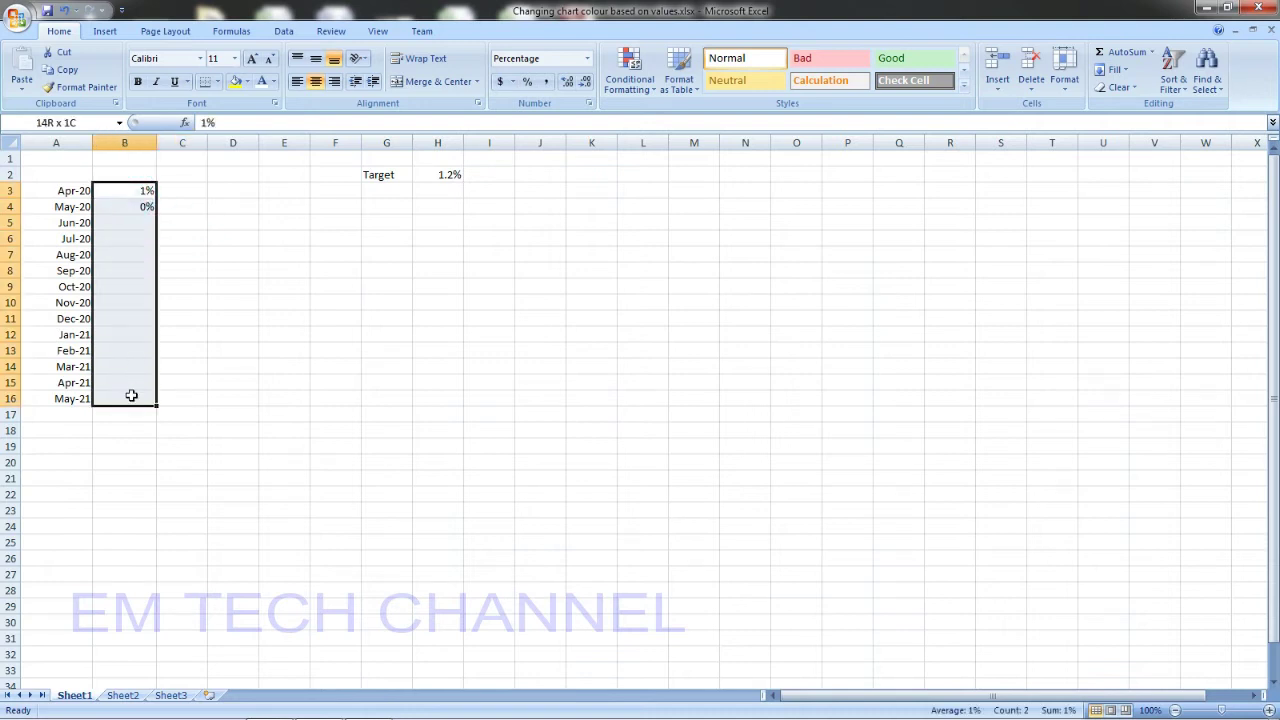
right_click(133, 398)
left_click(235, 588)
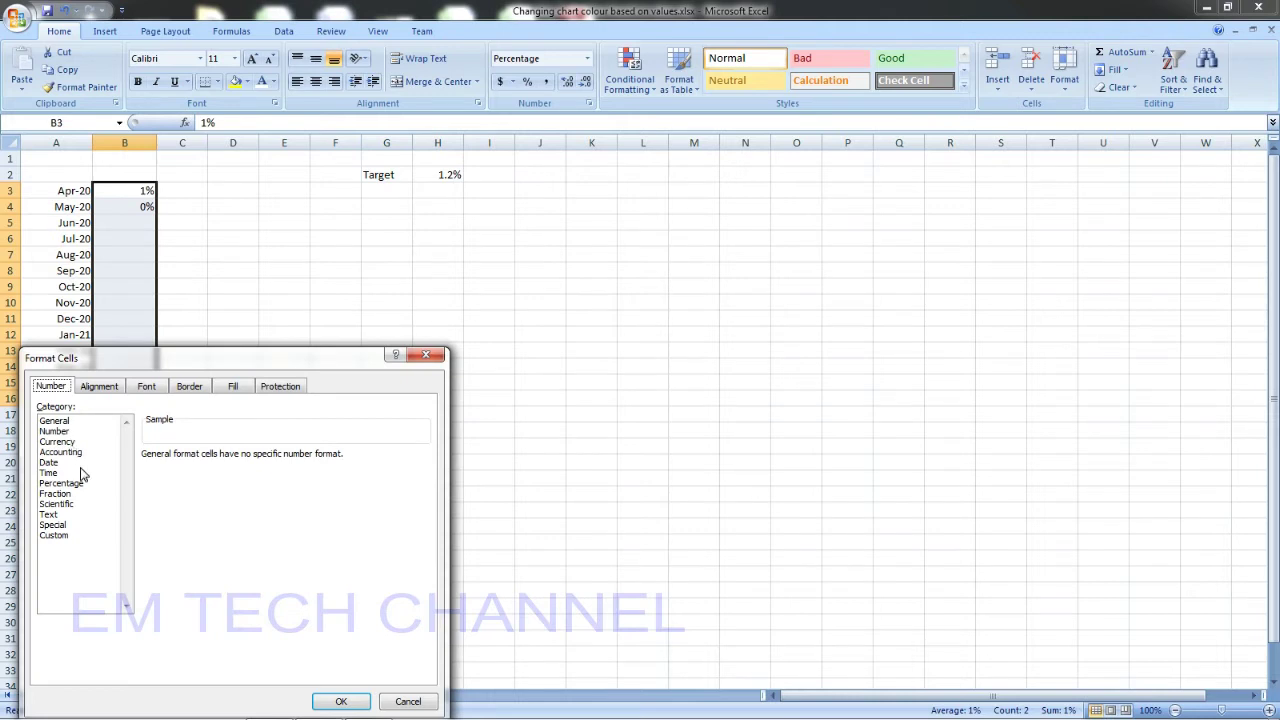
left_click(79, 485)
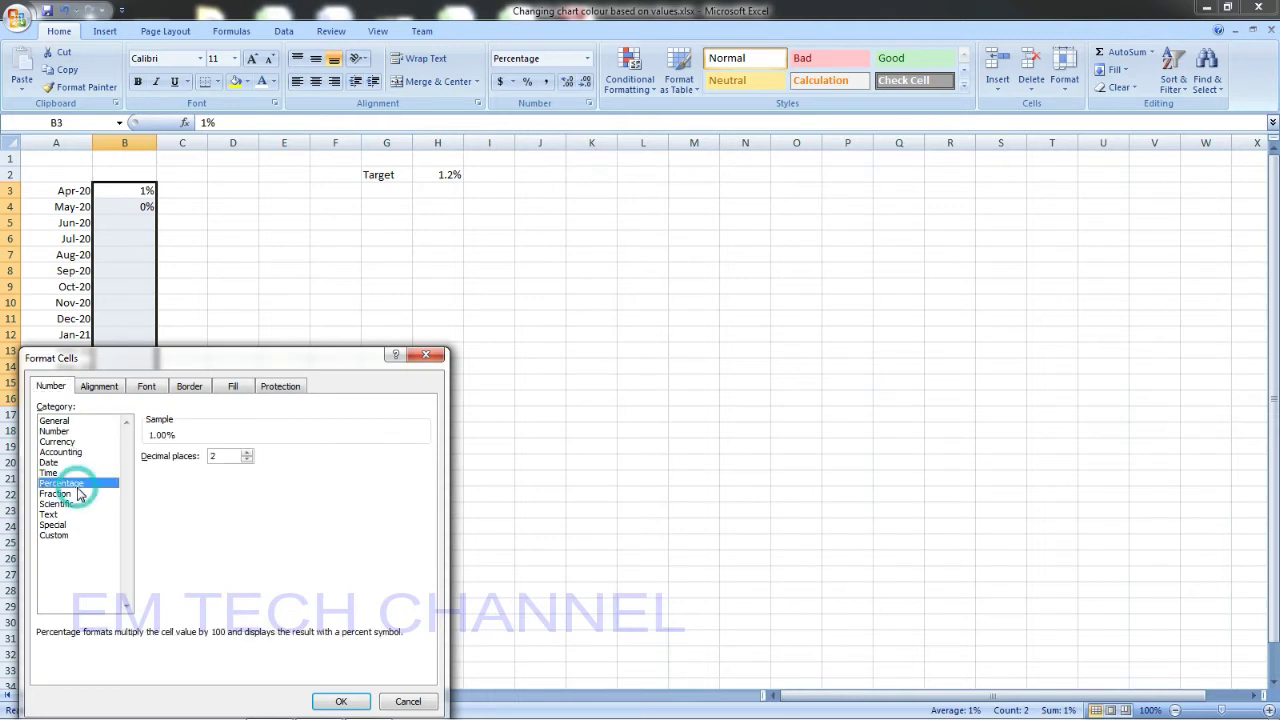
left_click(248, 461)
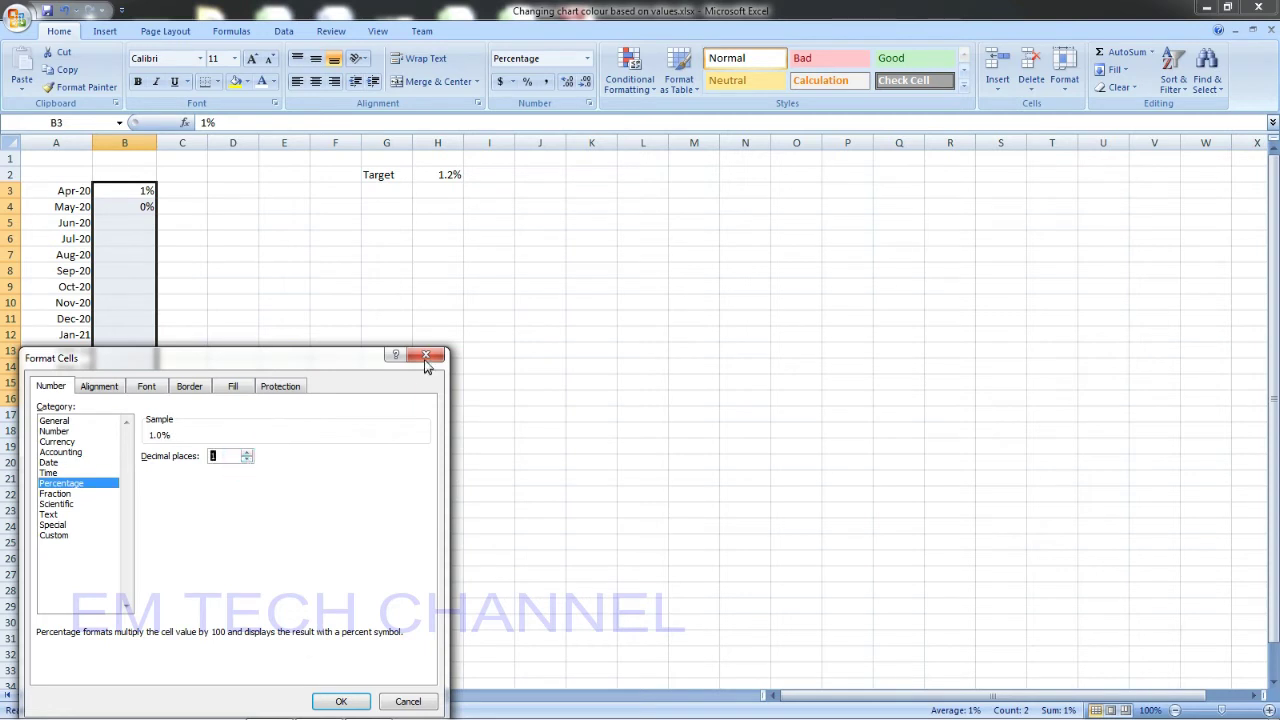
left_click(350, 700)
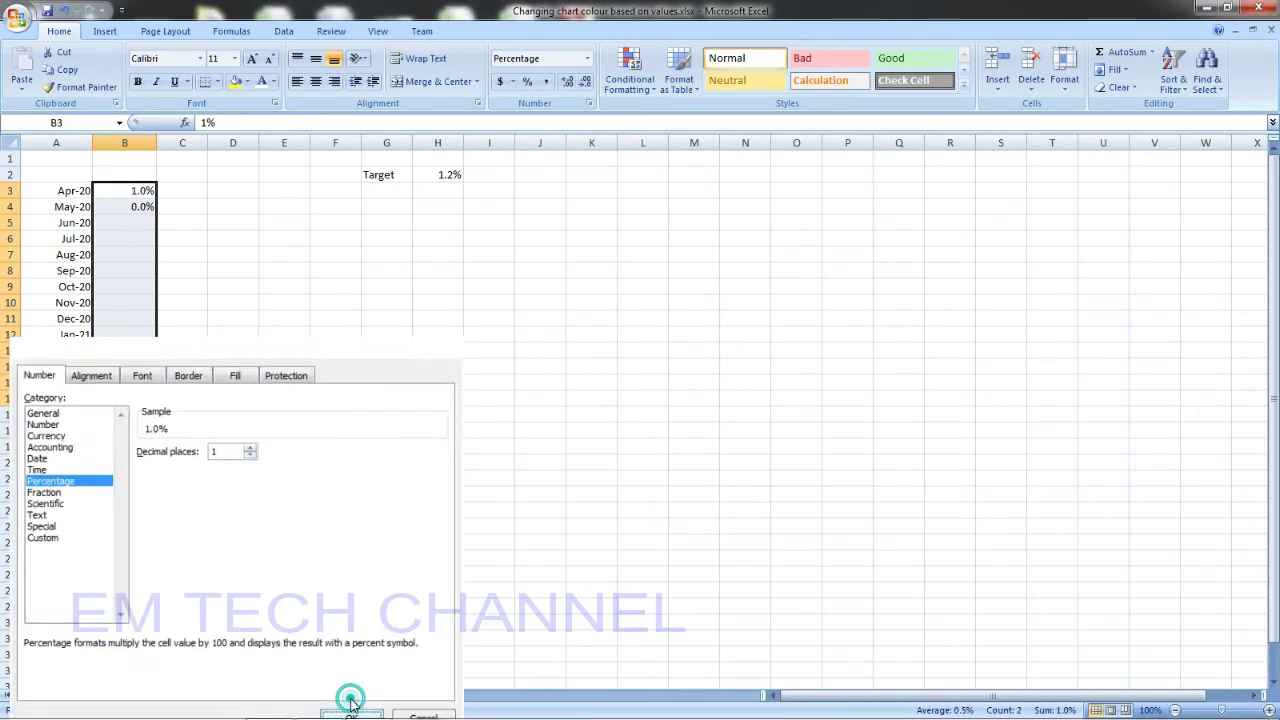
- Enter 1.5%, 1.8%, 0.9%, 0.6%, 0.4%, 1.1%, 1.5%, 0.8%, 0.5%, 1.0%, 0.9% and 0.2% in cells B5 to B16
left_click(131, 229)
type("1.5")
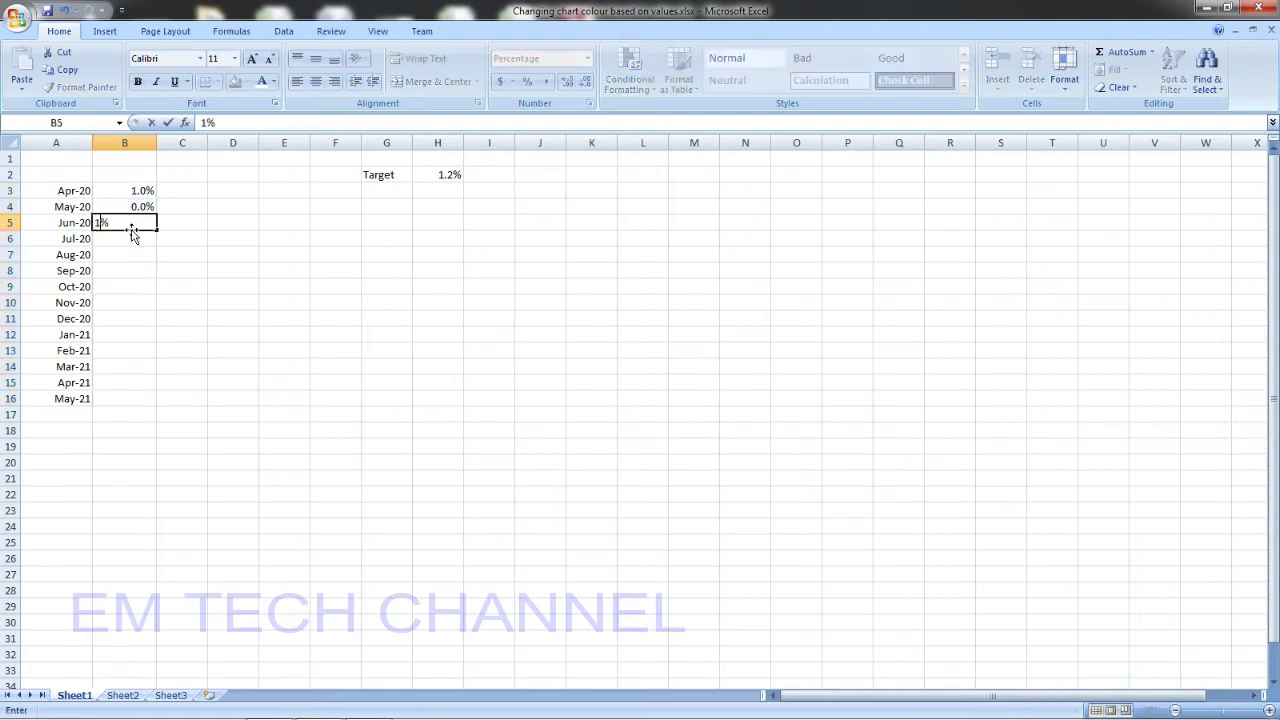
key("Return")
type("1.8")
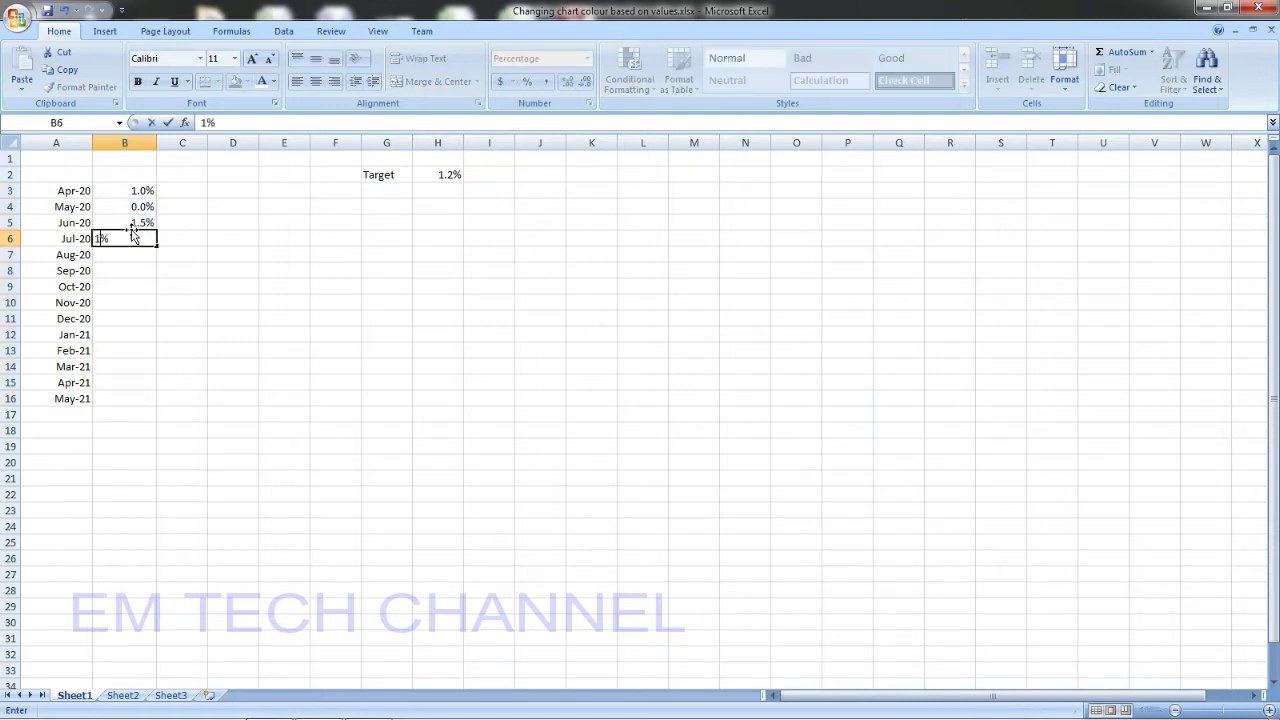
key("Return")
type("0.9")
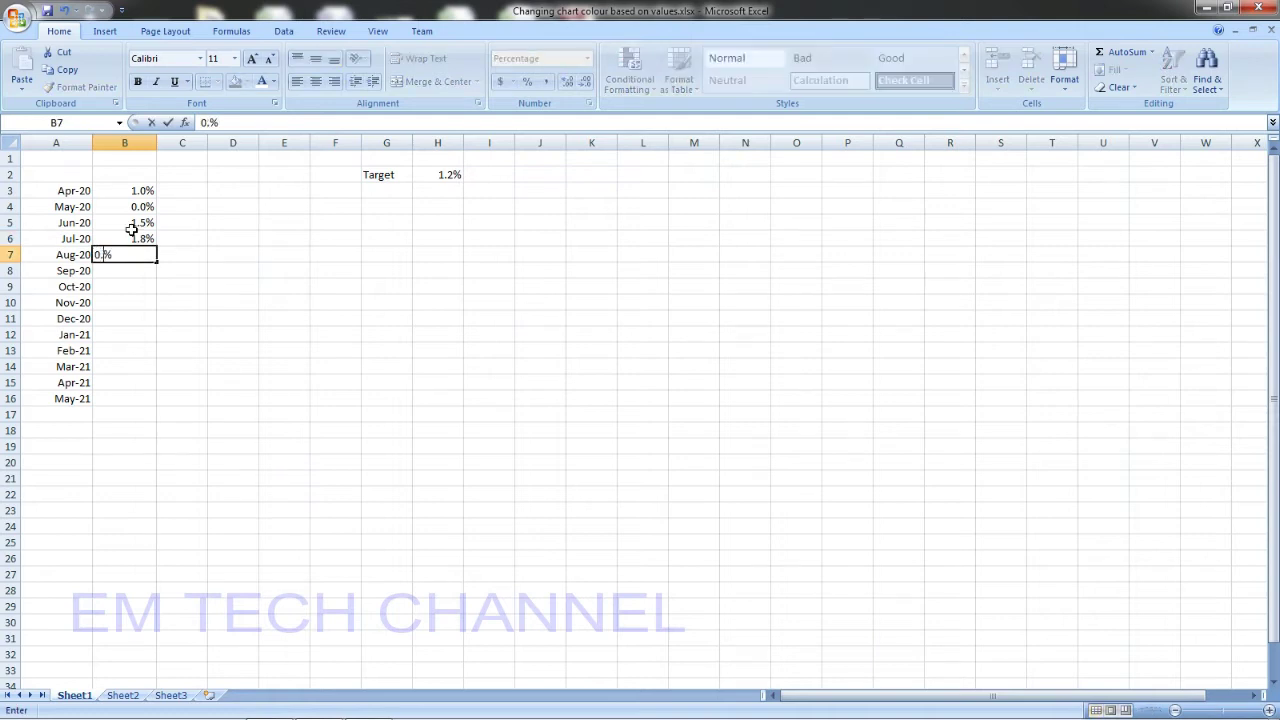
key("Return")
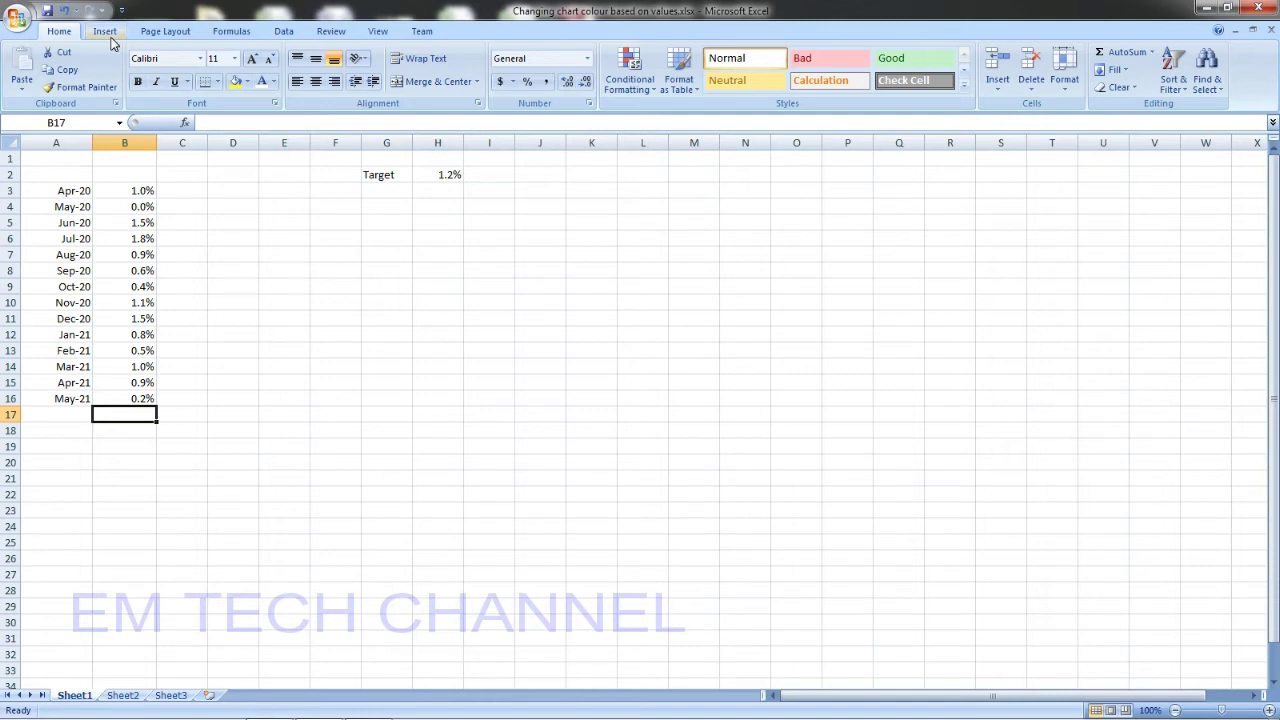
- Enter the formula =IF(B3<H2,B3,NA()) in C3 to return the April 2020 percentage only when it is below the target
left_click(180, 189)
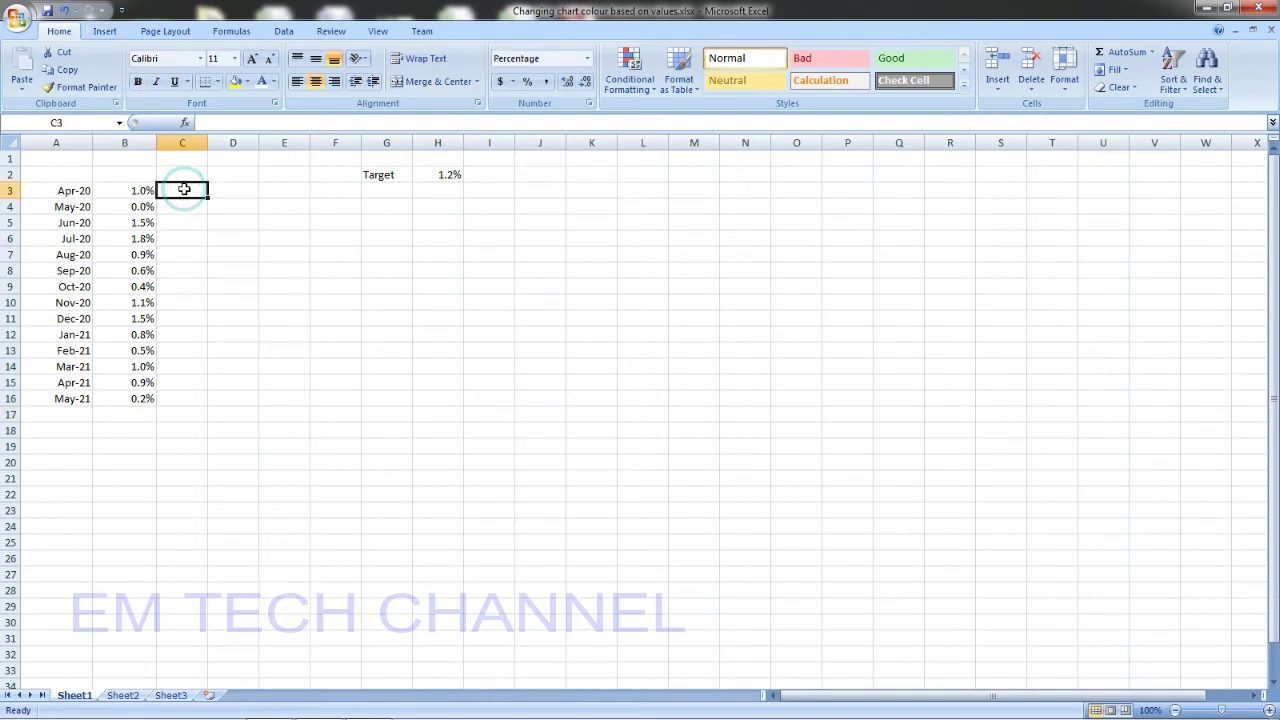
type("=if(")
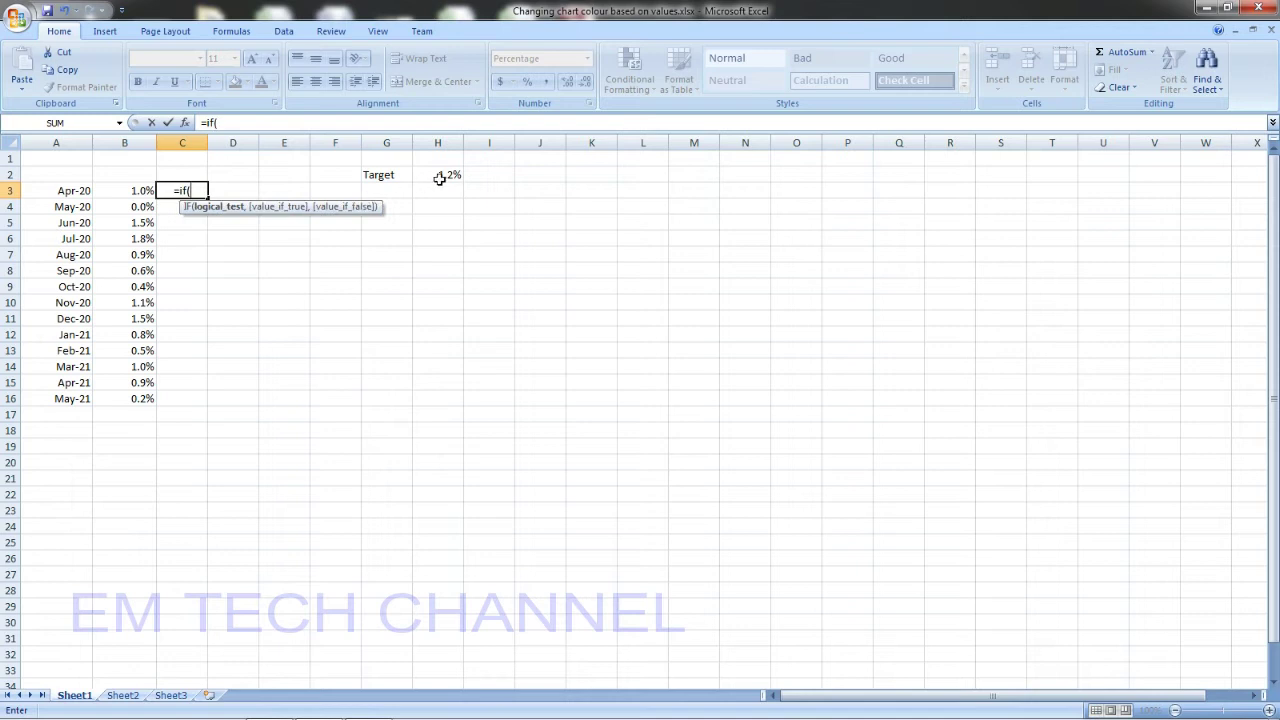
left_click(143, 189)
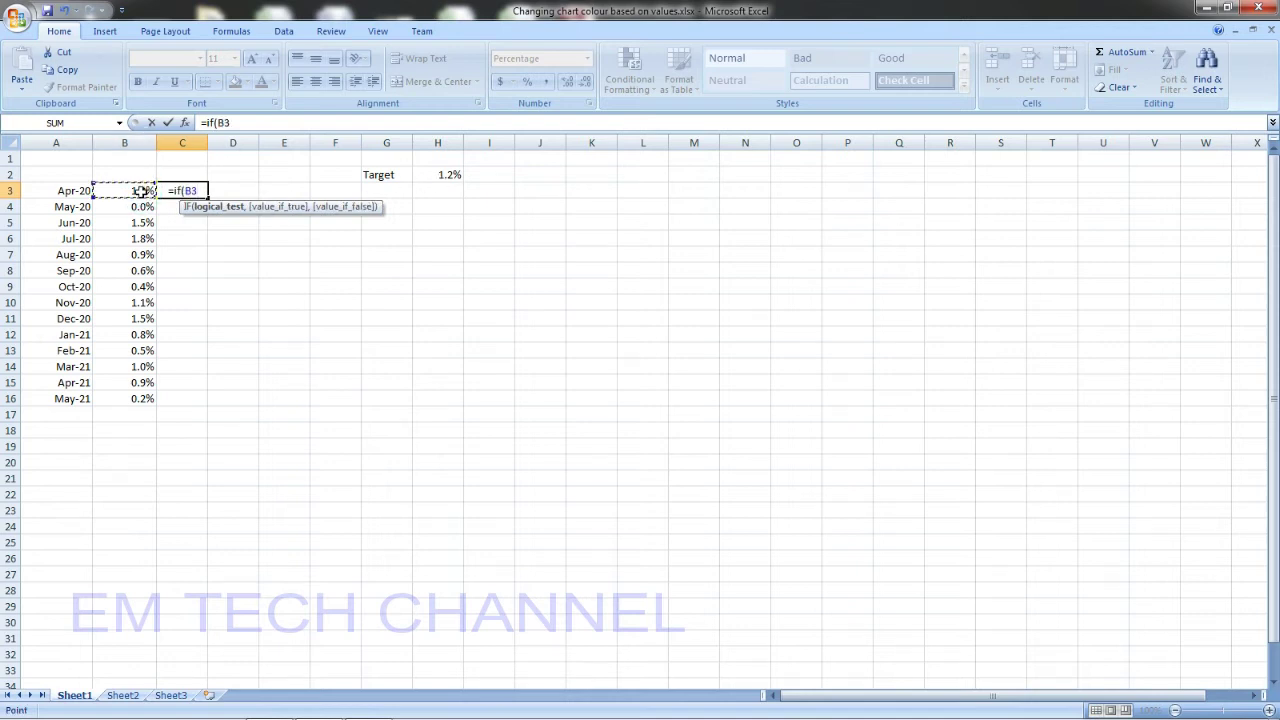
type("<")
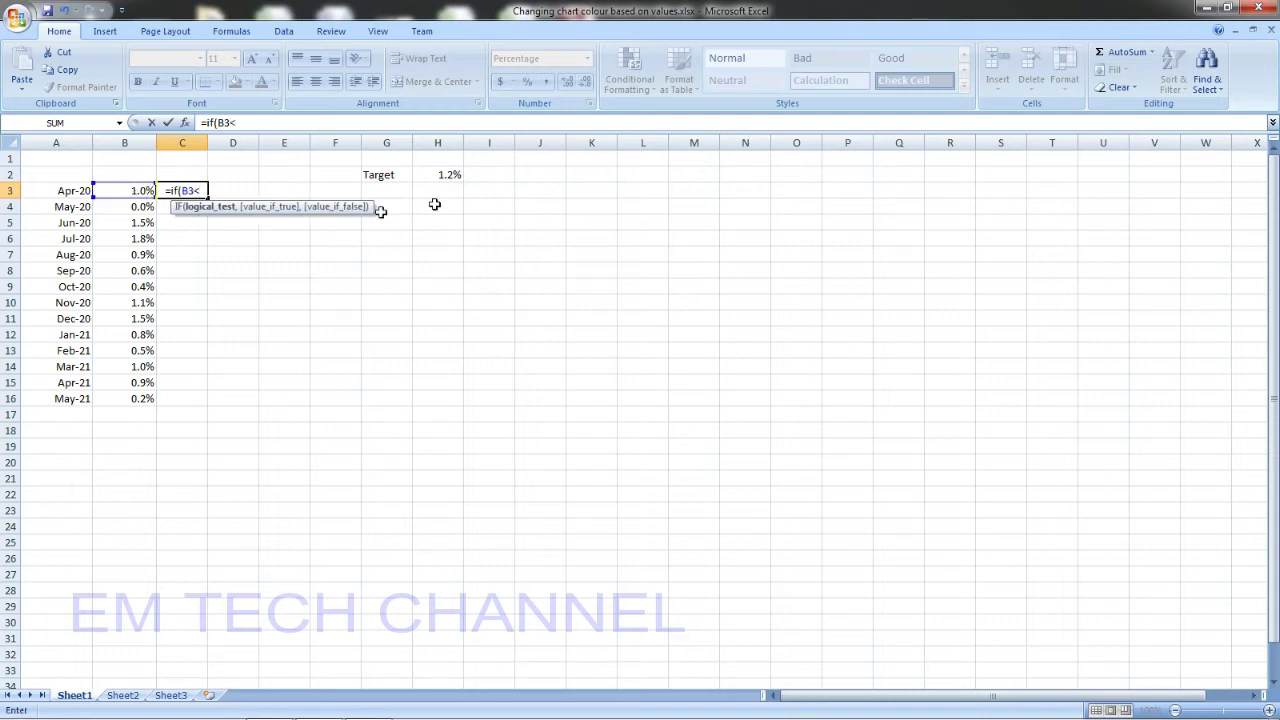
left_click(443, 175)
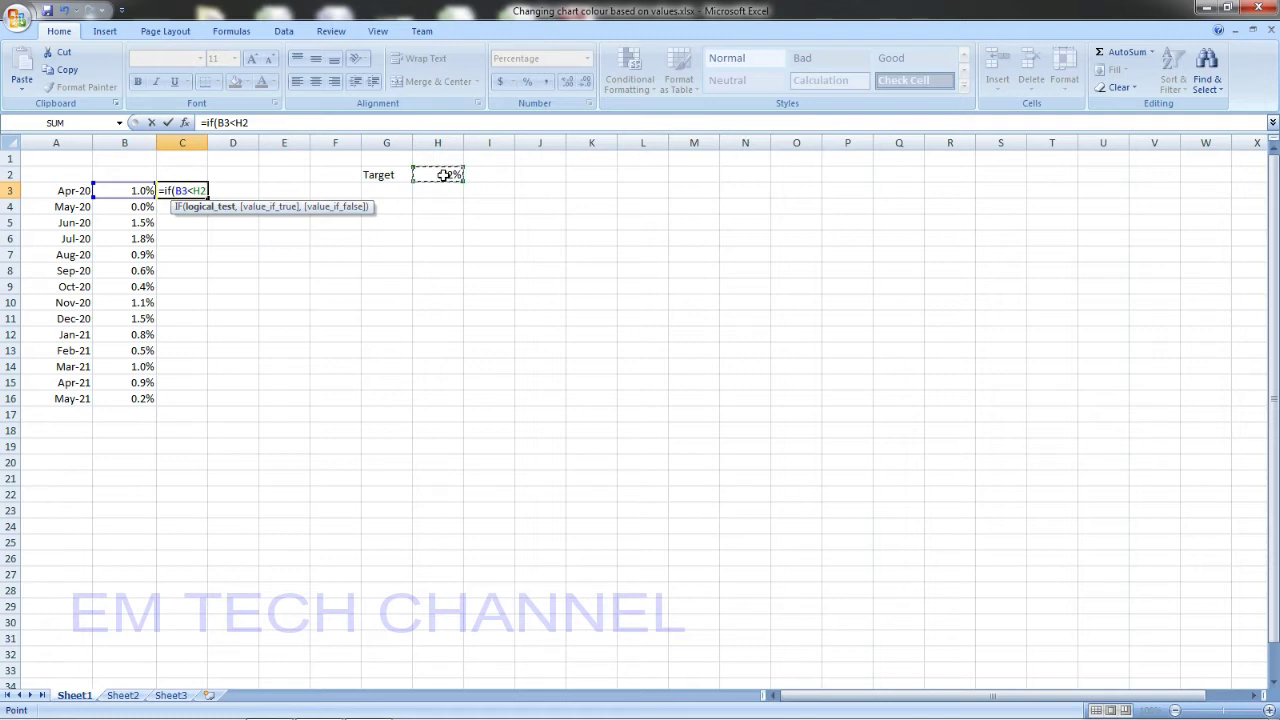
type(",")
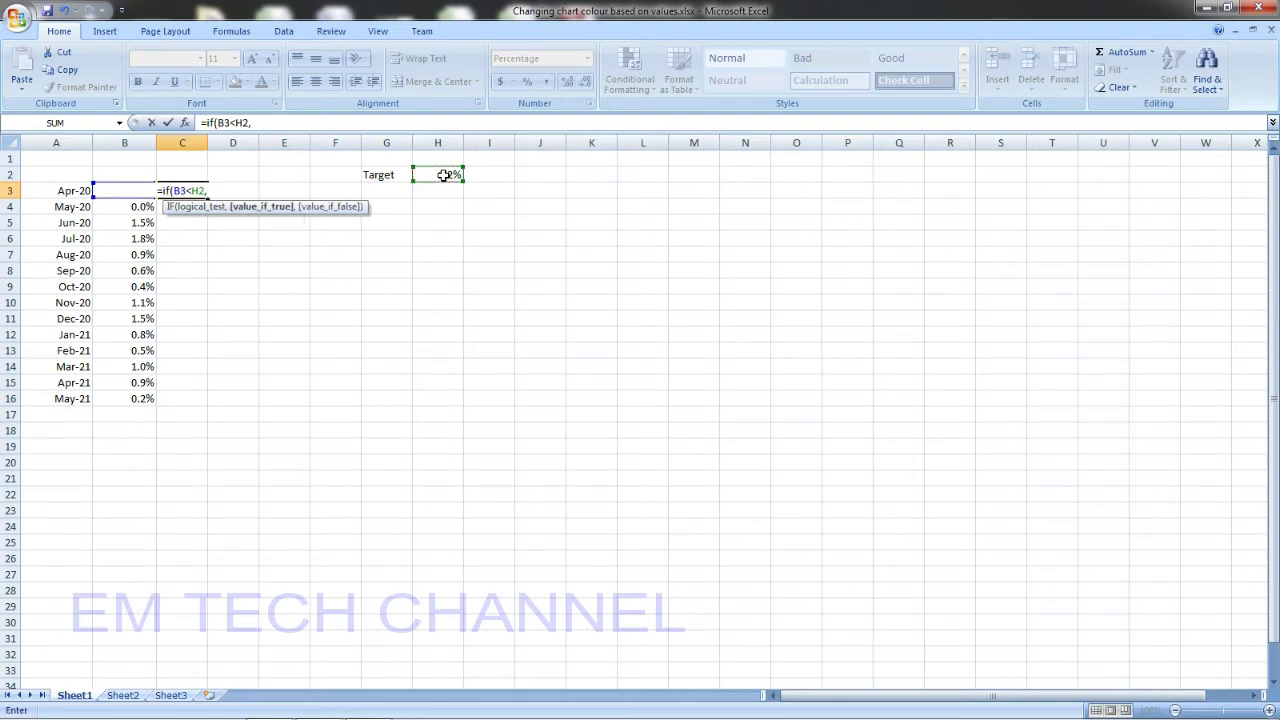
left_click(136, 181)
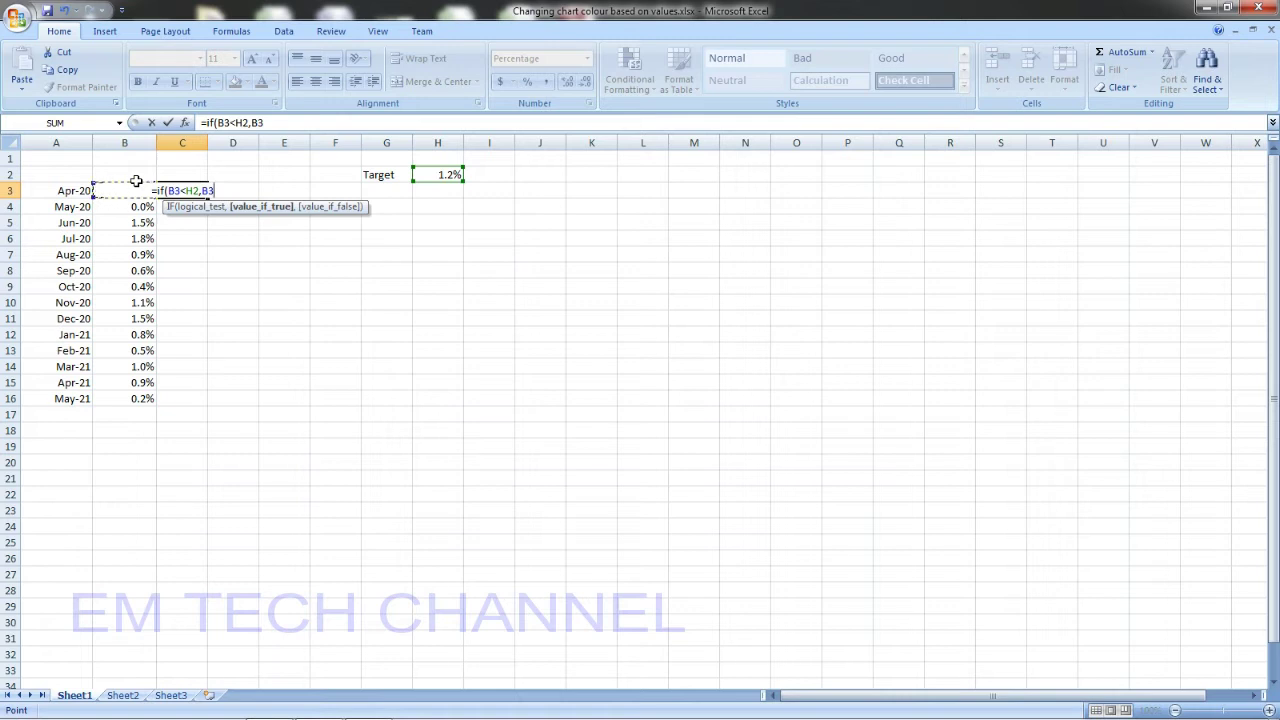
type(",na")
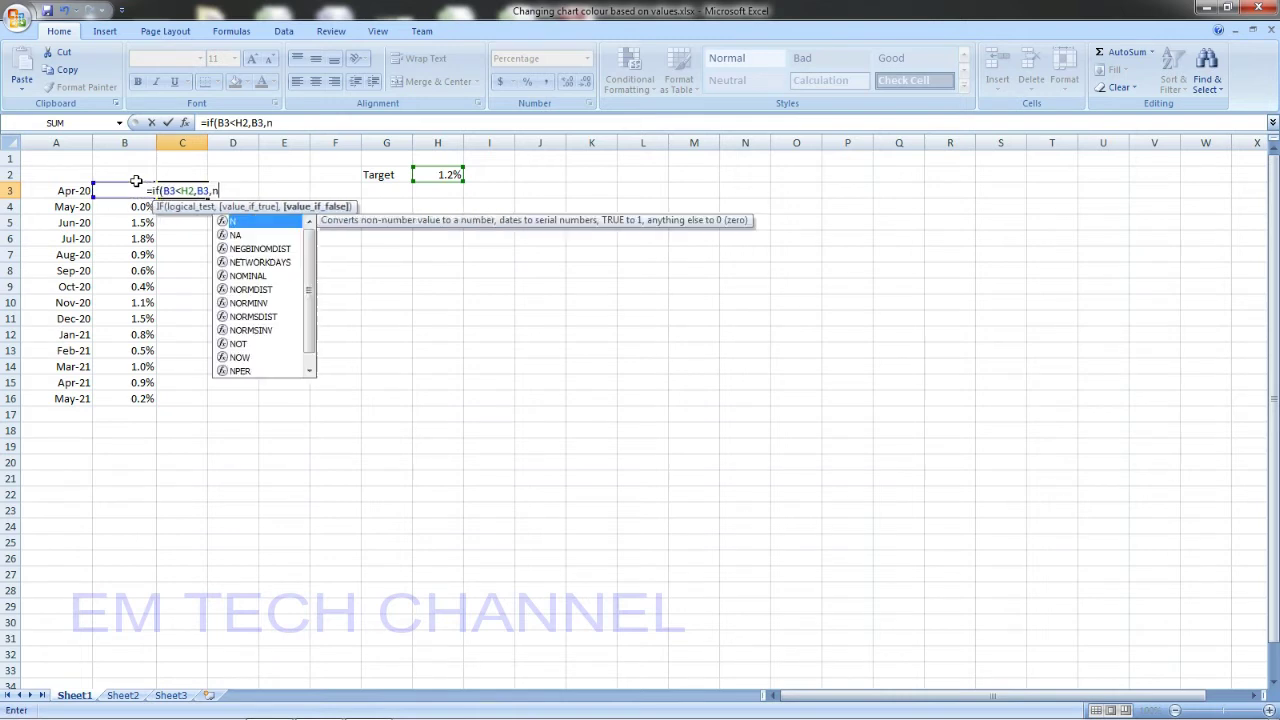
key("BackSpace")
key("BackSpace")
type("NA")
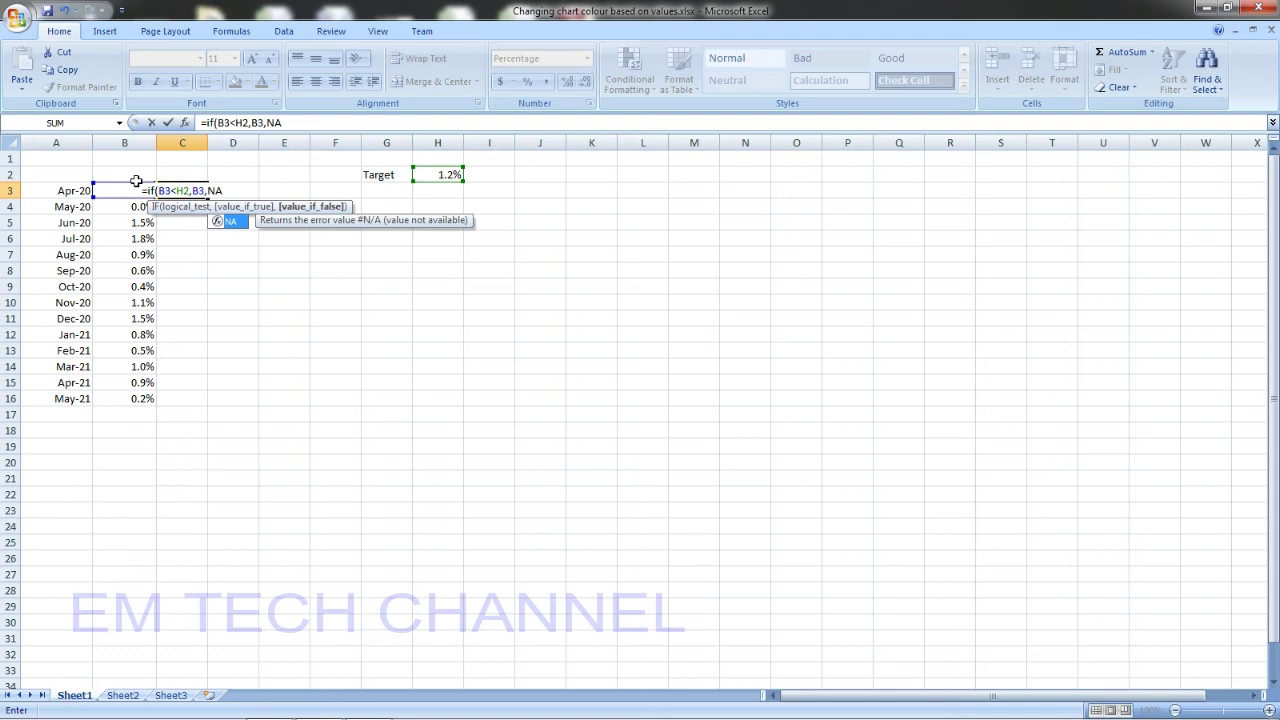
type("()")
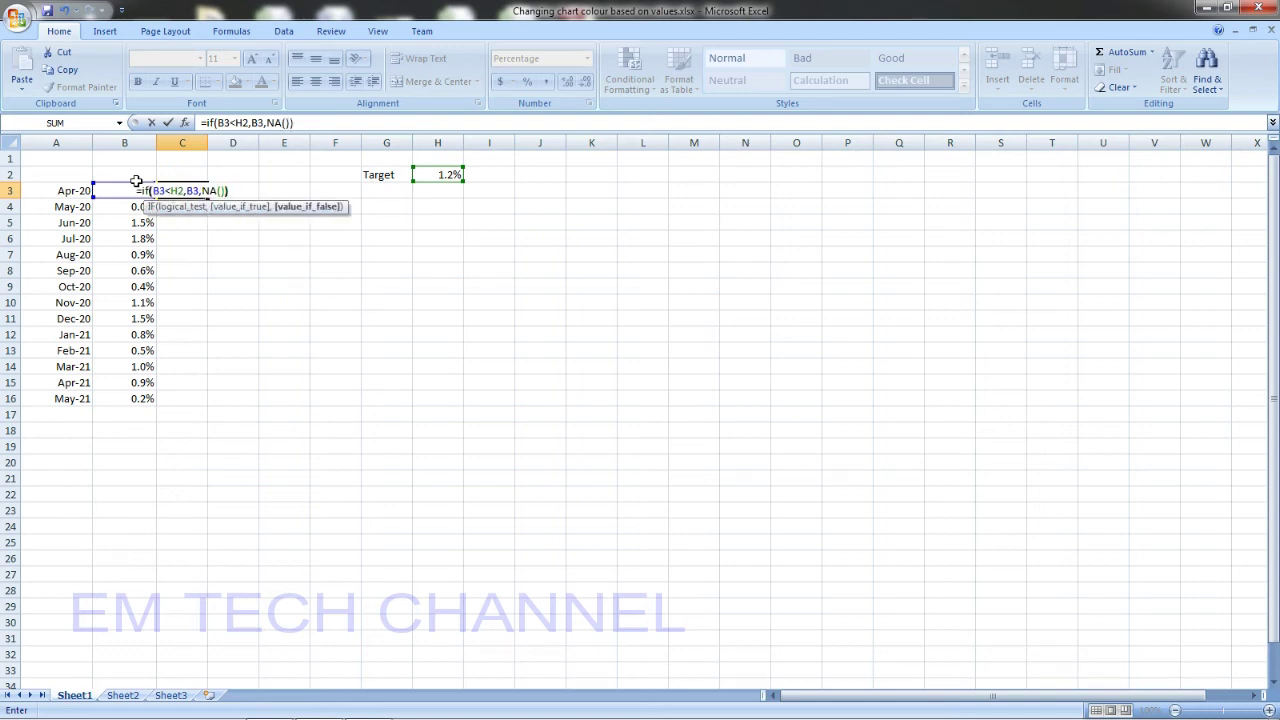
key("Return")
- Enter the headers B/D %, green and Red in B2, C2 and D2, and set the font colour of C2:D19 to black
left_click(136, 178)
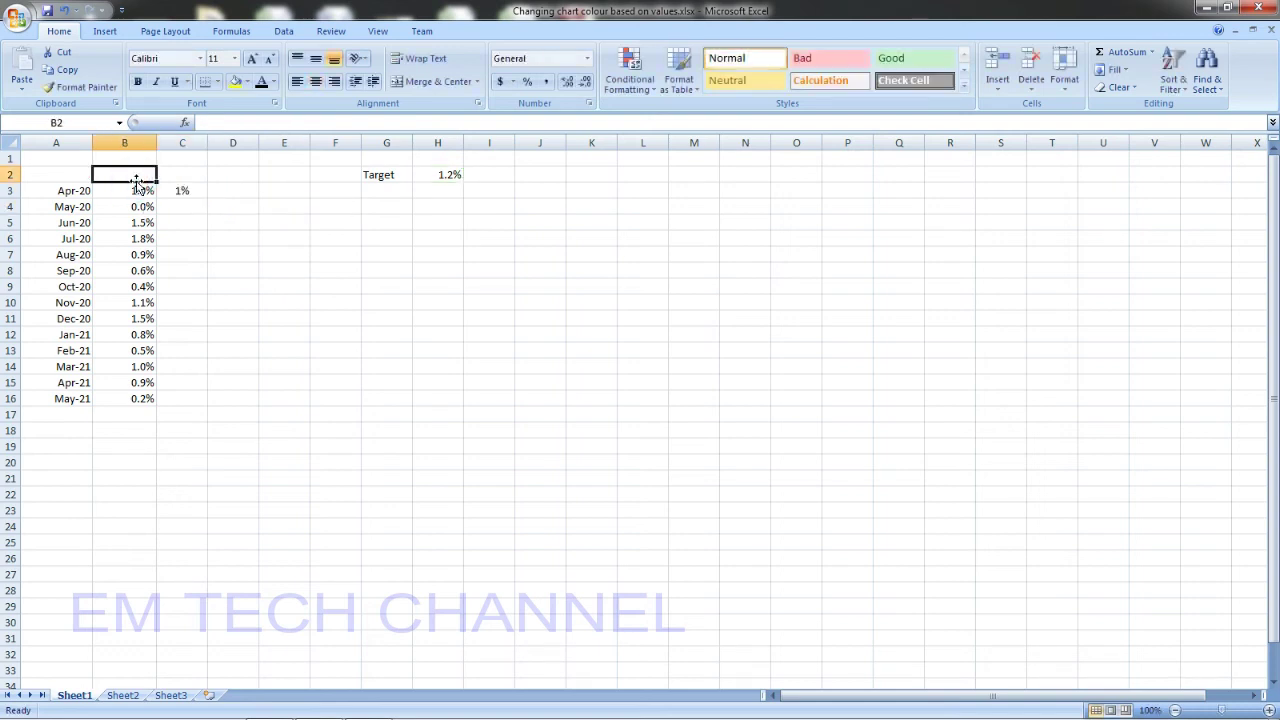
type("S")
key("BackSpace")
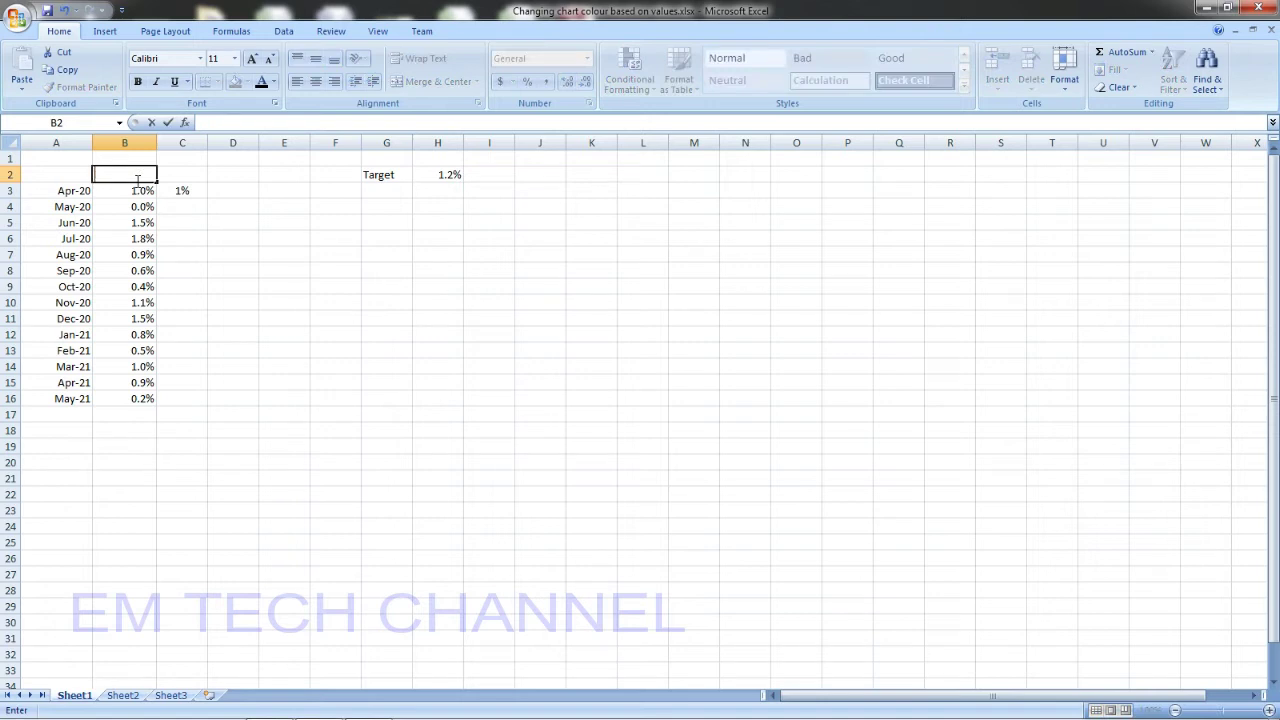
type("B/D %")
key("Tab")
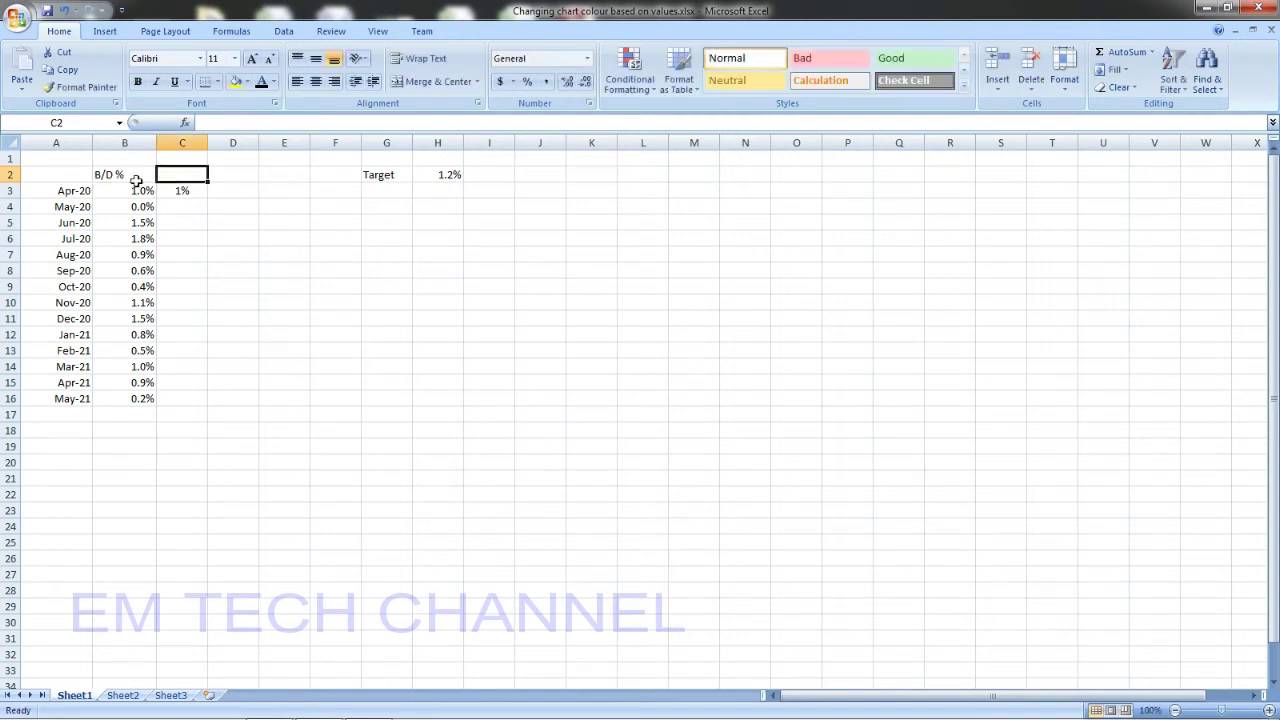
type("green")
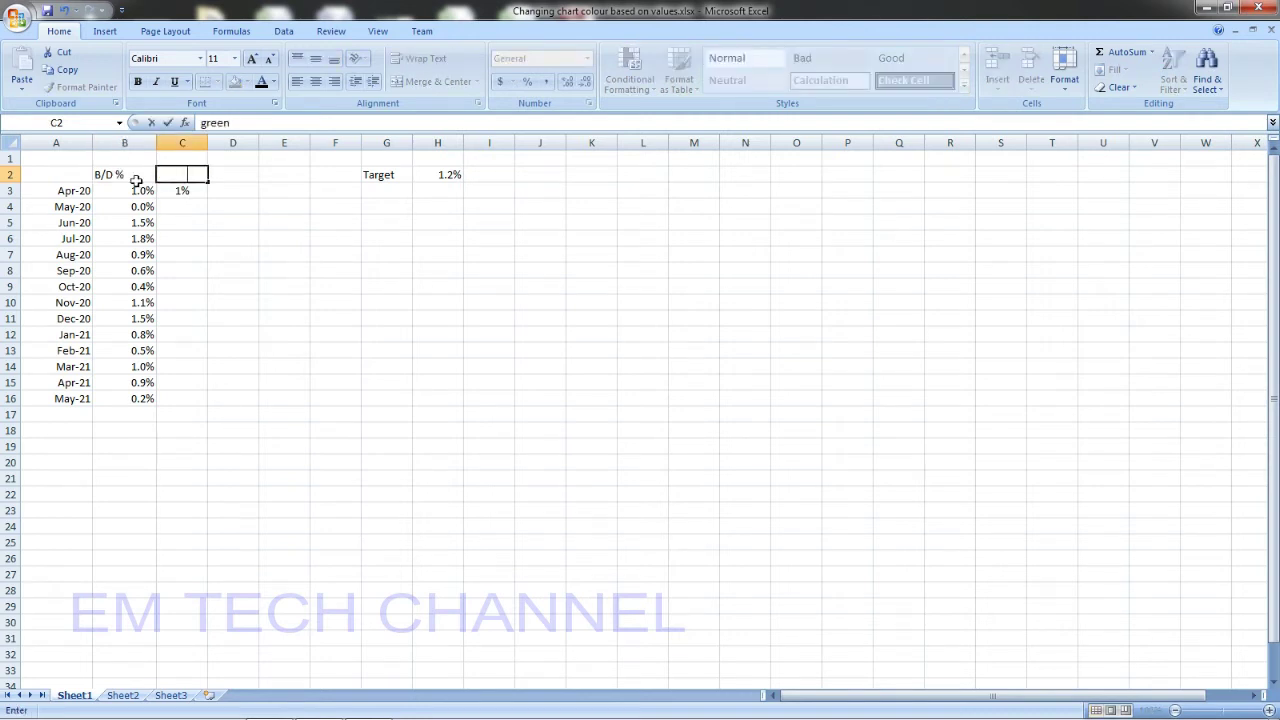
key("Tab")
type("Red")
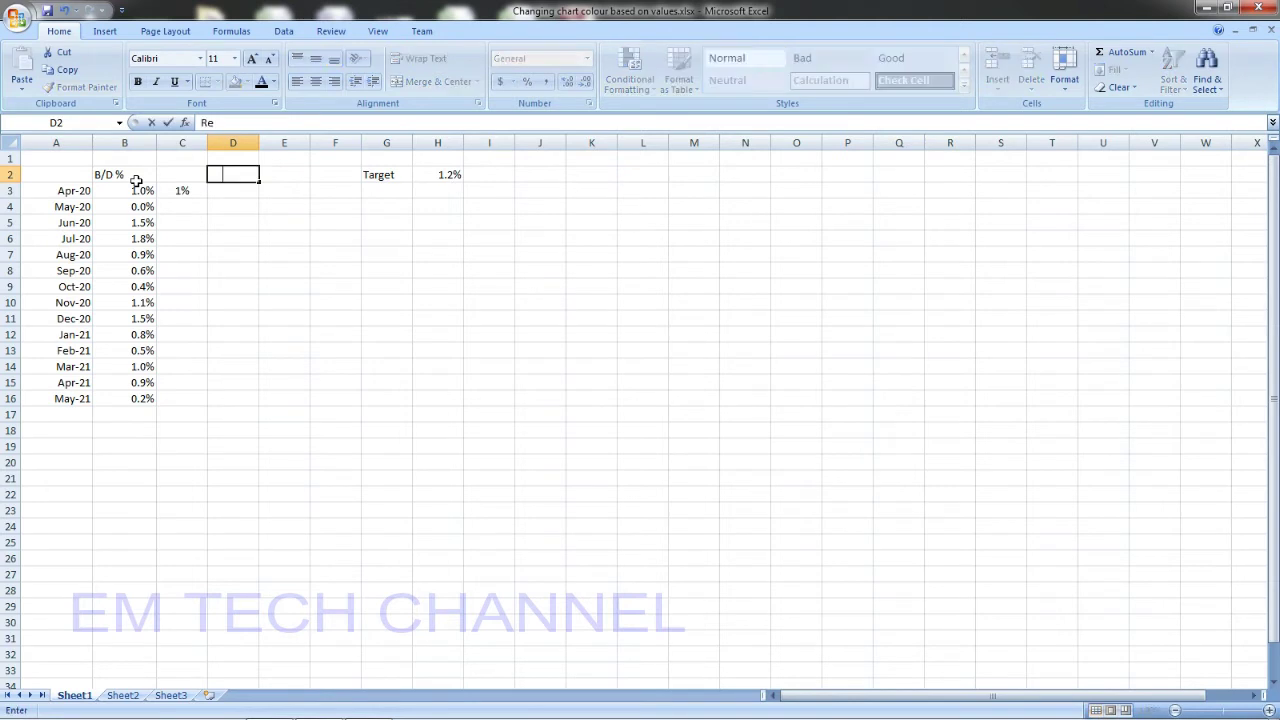
left_click(245, 333)
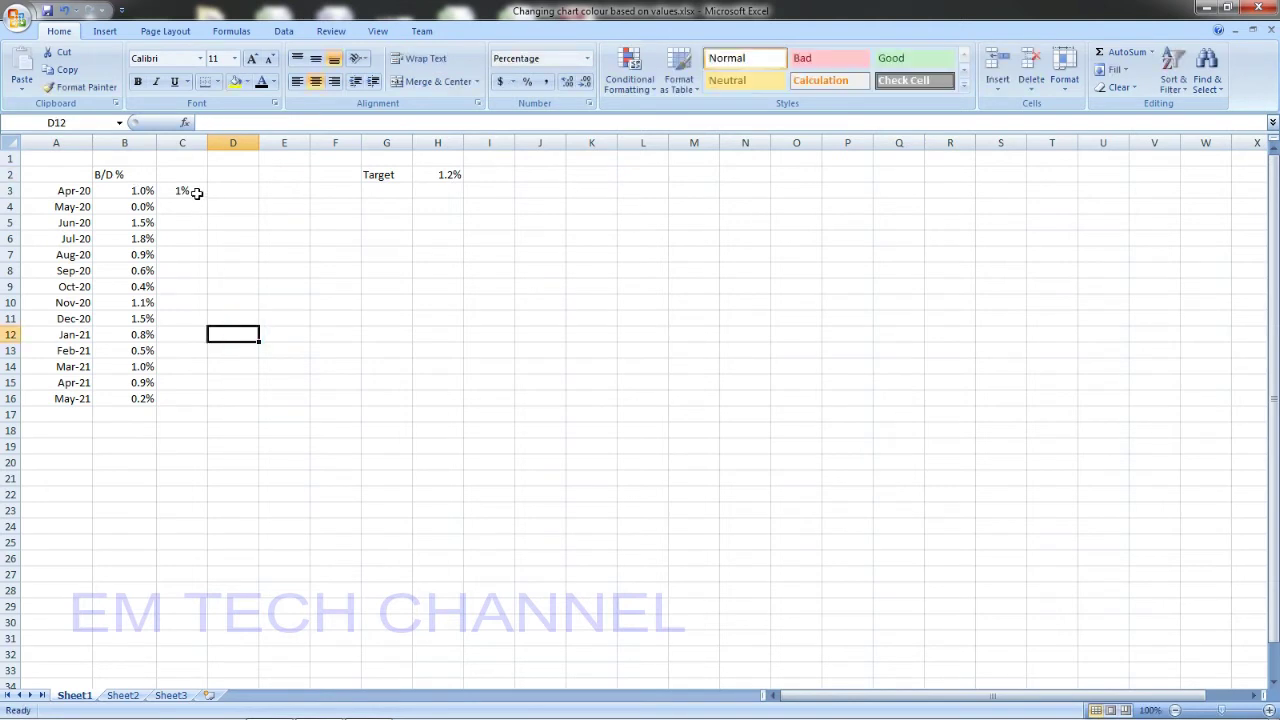
left_click_drag(187, 174, 226, 446)
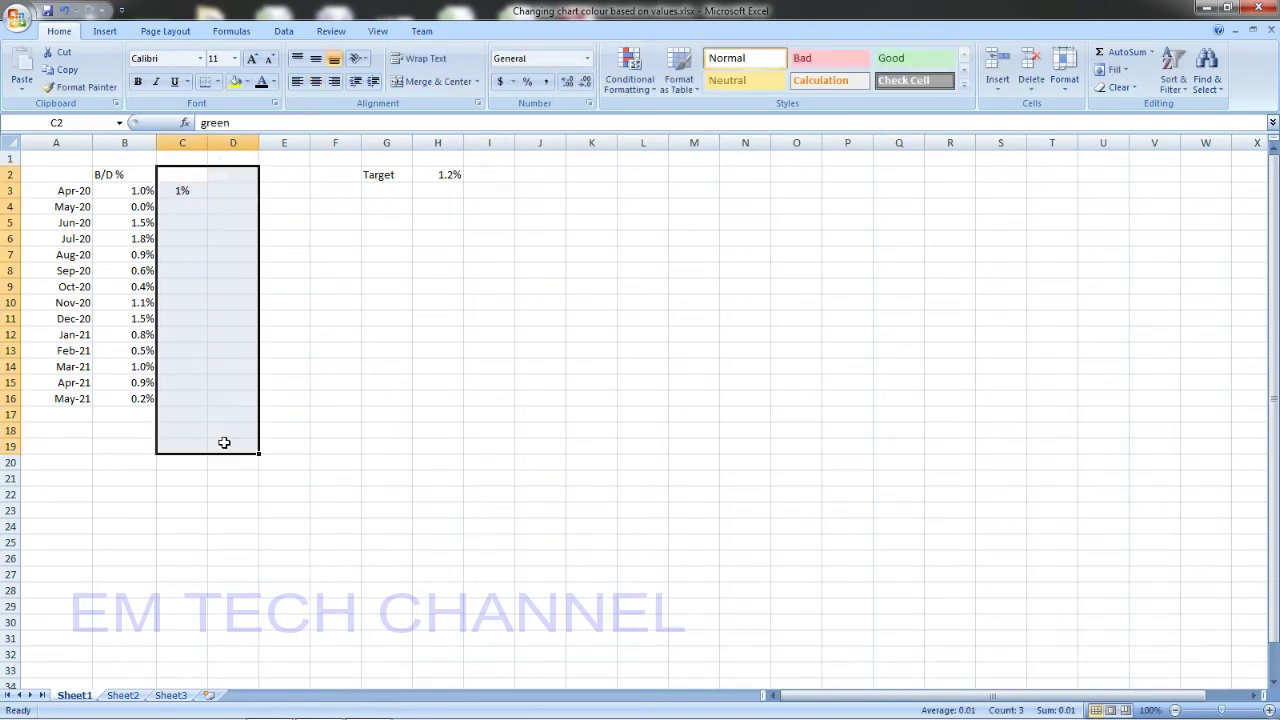
left_click(262, 82)
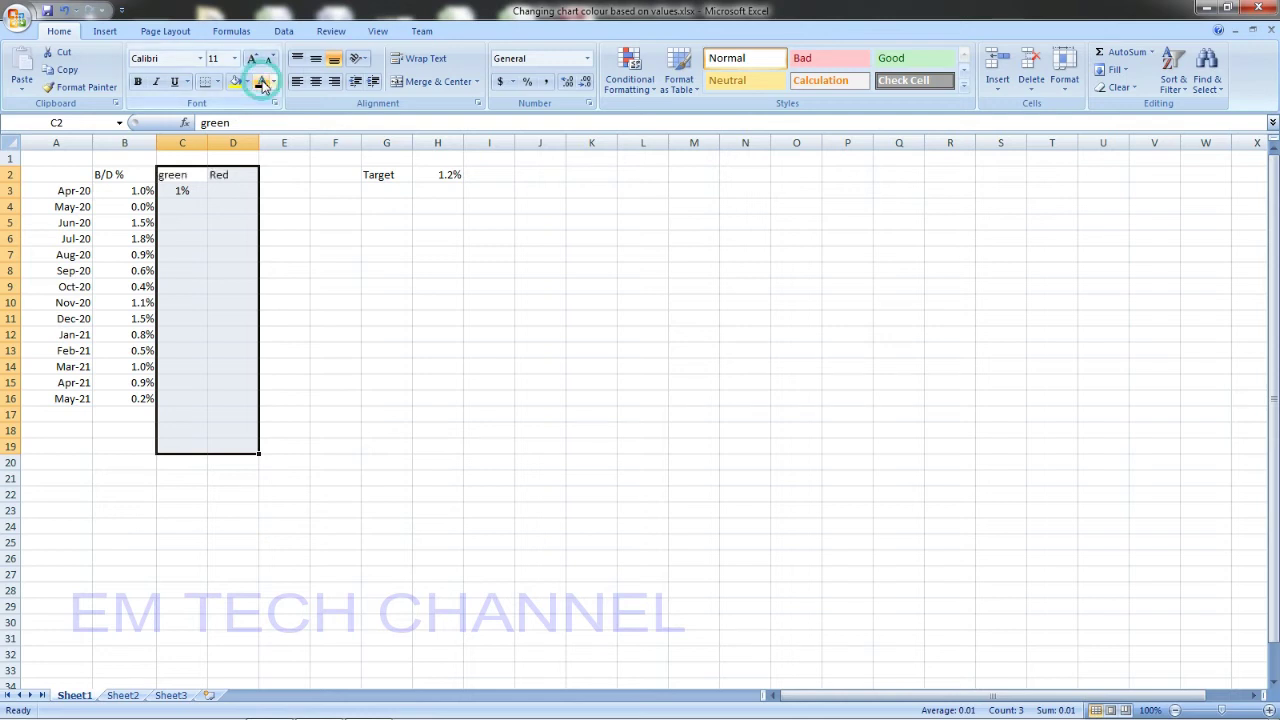
- Format the formula cell C3 as a percentage with one decimal place
left_click(189, 190)
right_click(189, 190)
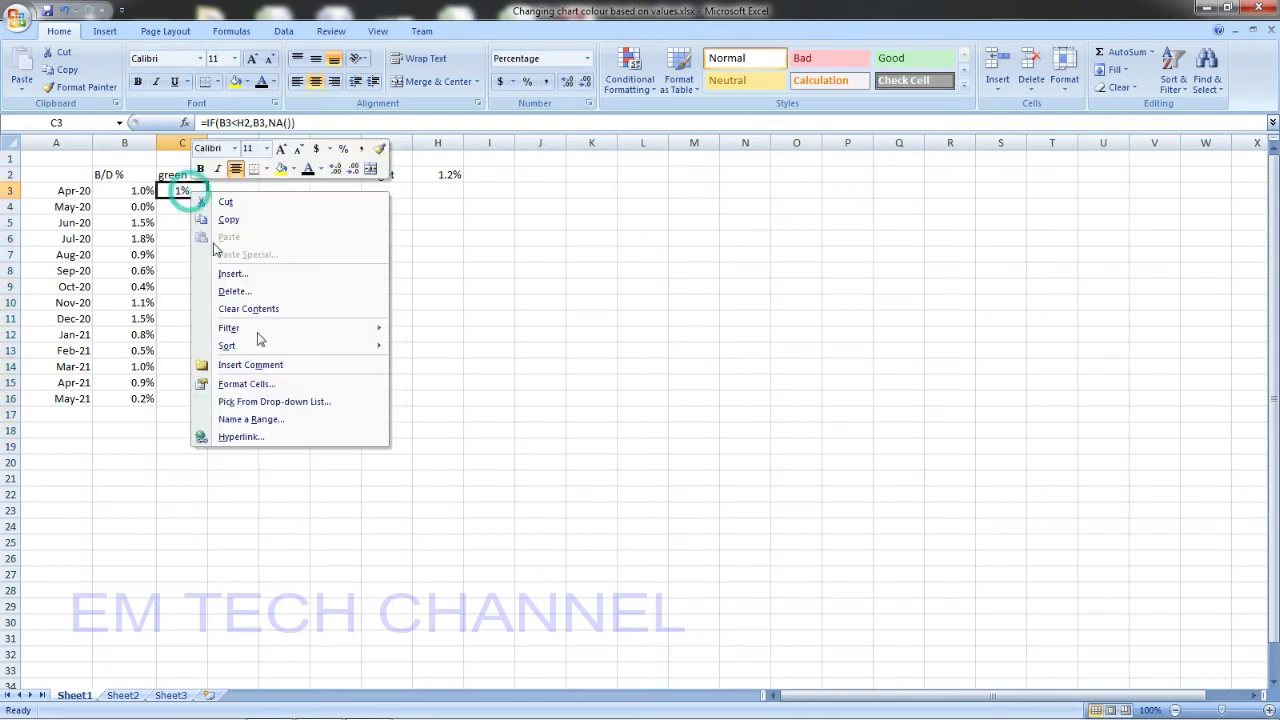
left_click(287, 386)
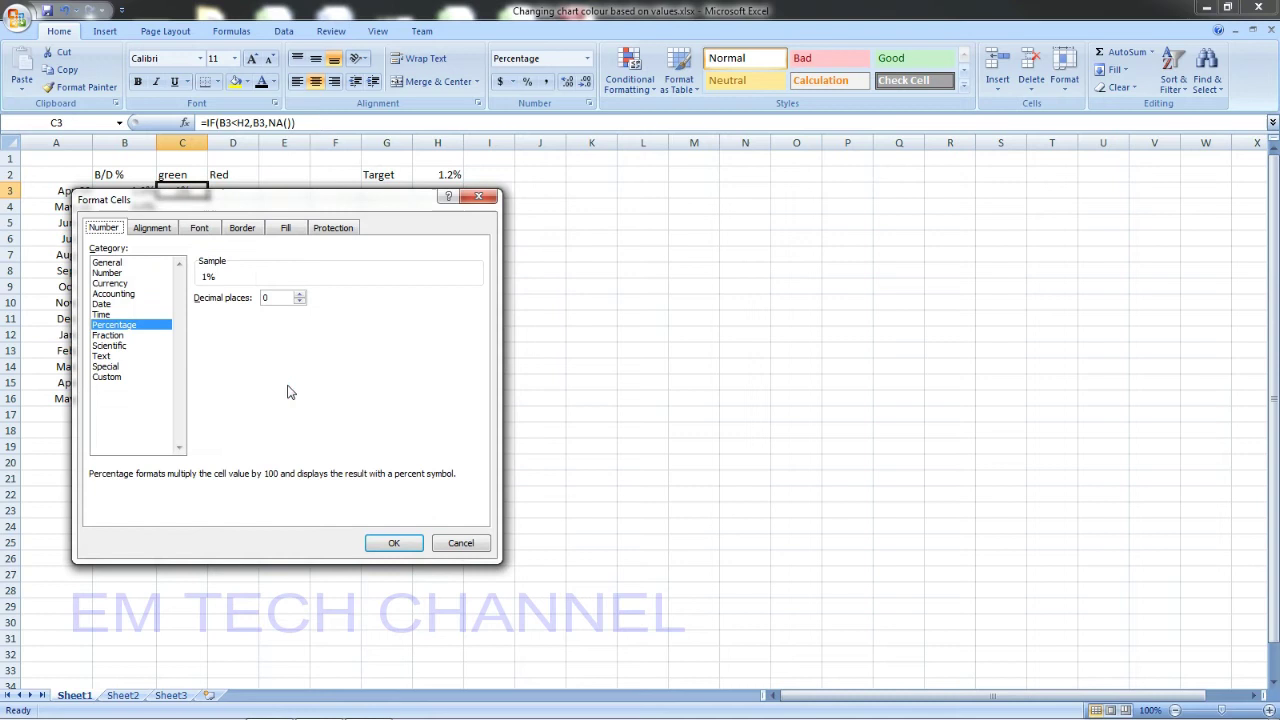
left_click(299, 294)
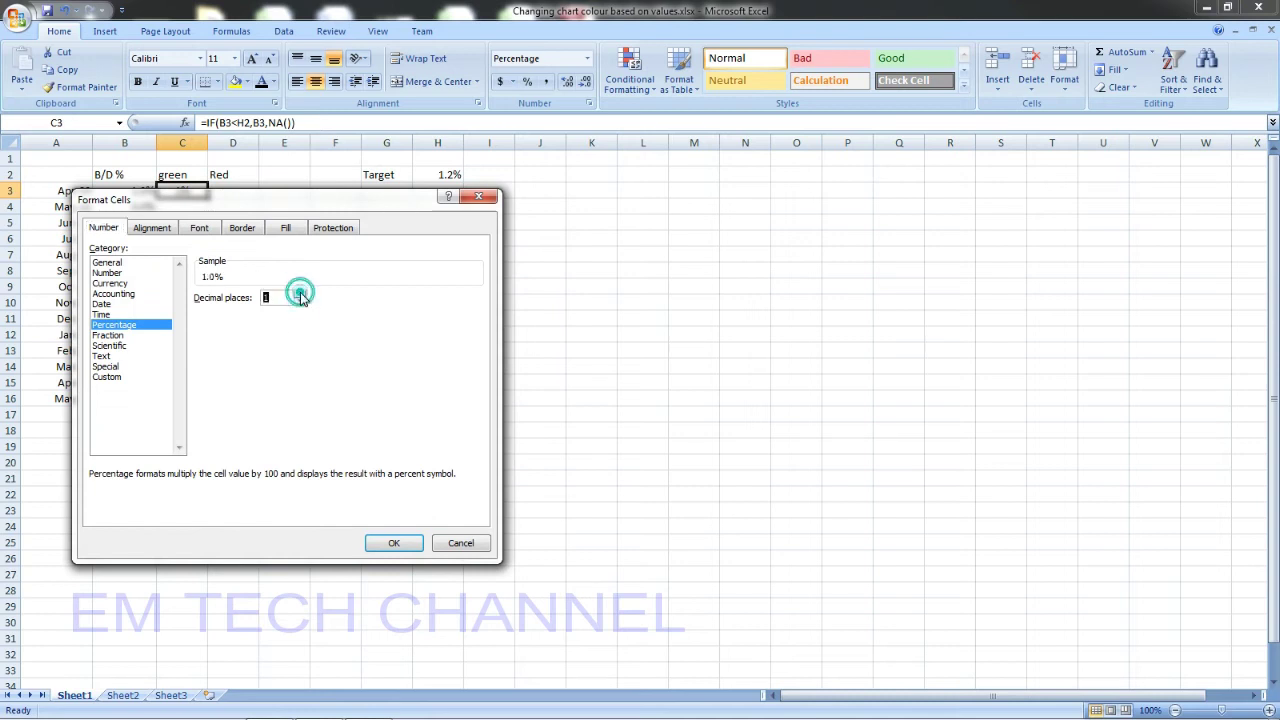
left_click(394, 543)
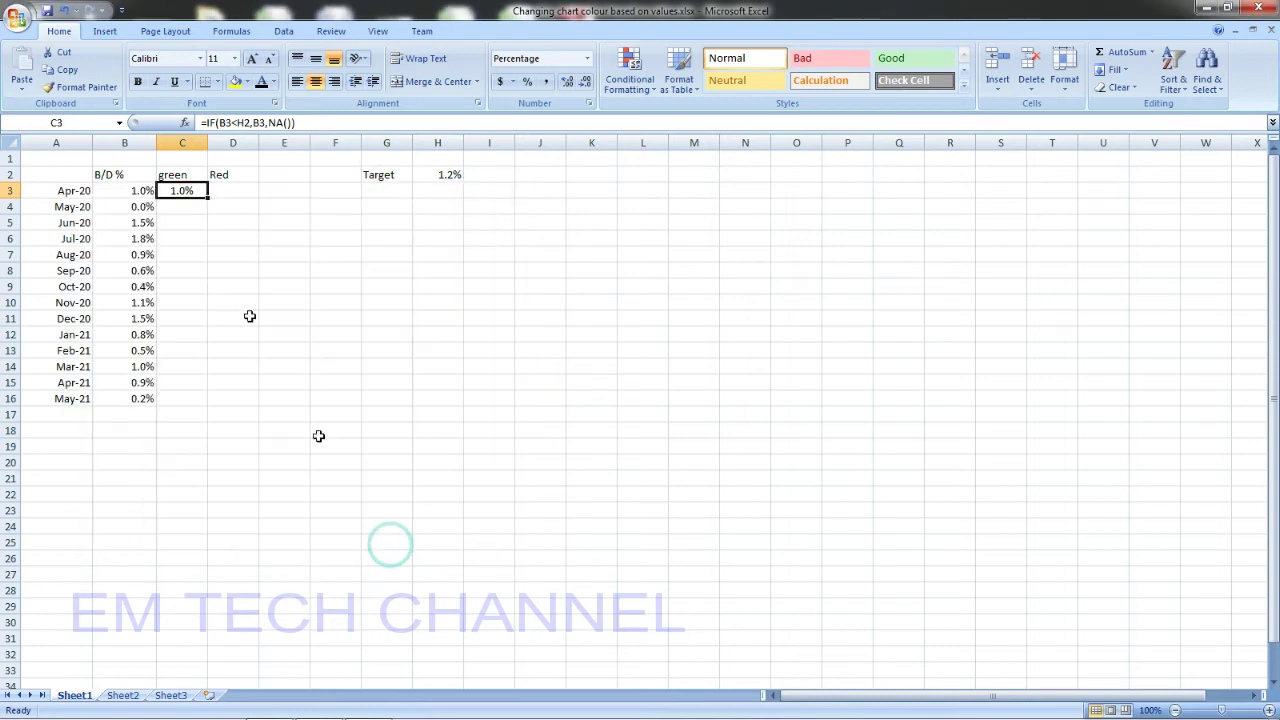
- Change the header in C2 to Green with a capital G
left_click(195, 176)
type("GF")
key("BackSpace")
type("reen")
left_click(236, 240)
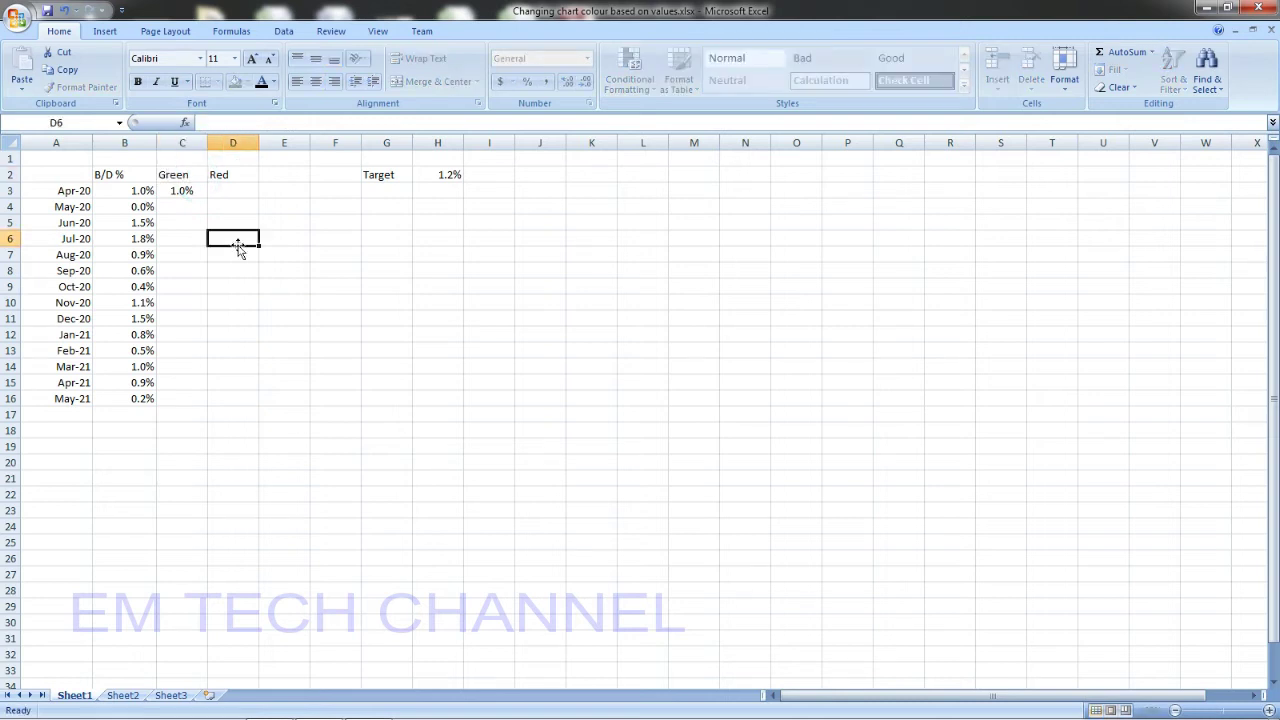
- Make the target reference in the C3 formula absolute so it reads =IF(B3<$H$2,B3,NA())
left_click(226, 188)
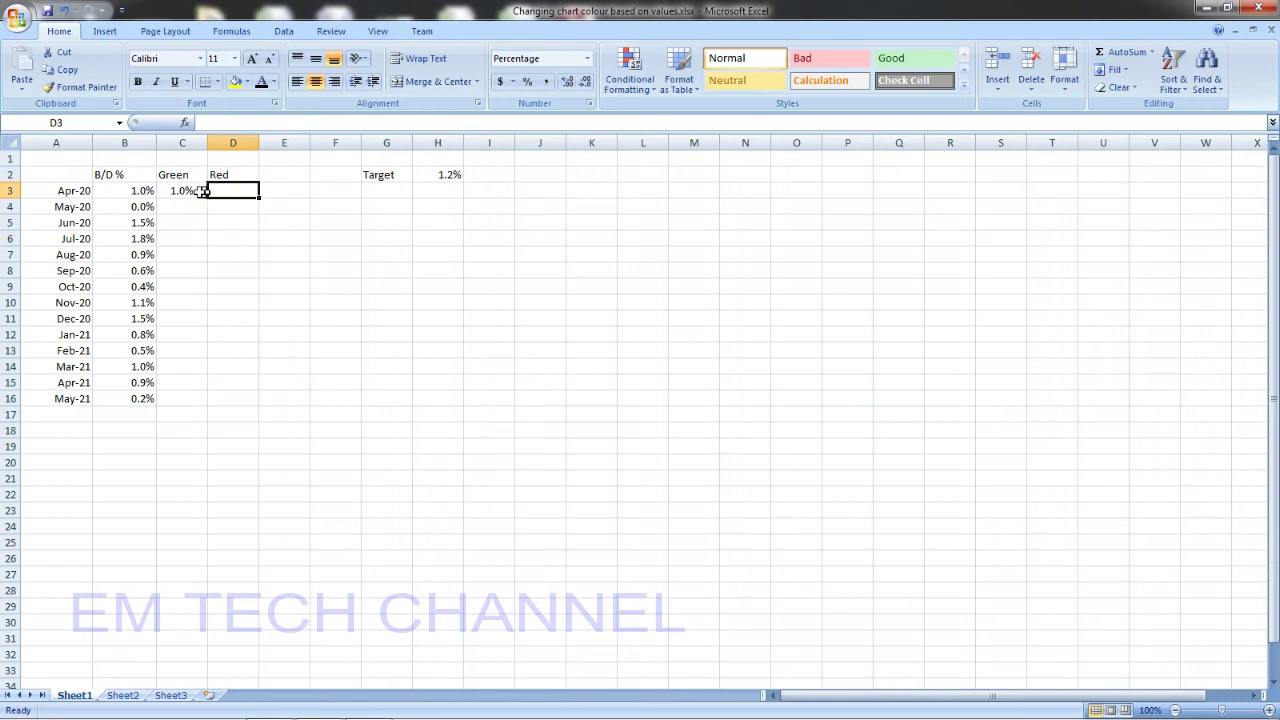
left_click(188, 190)
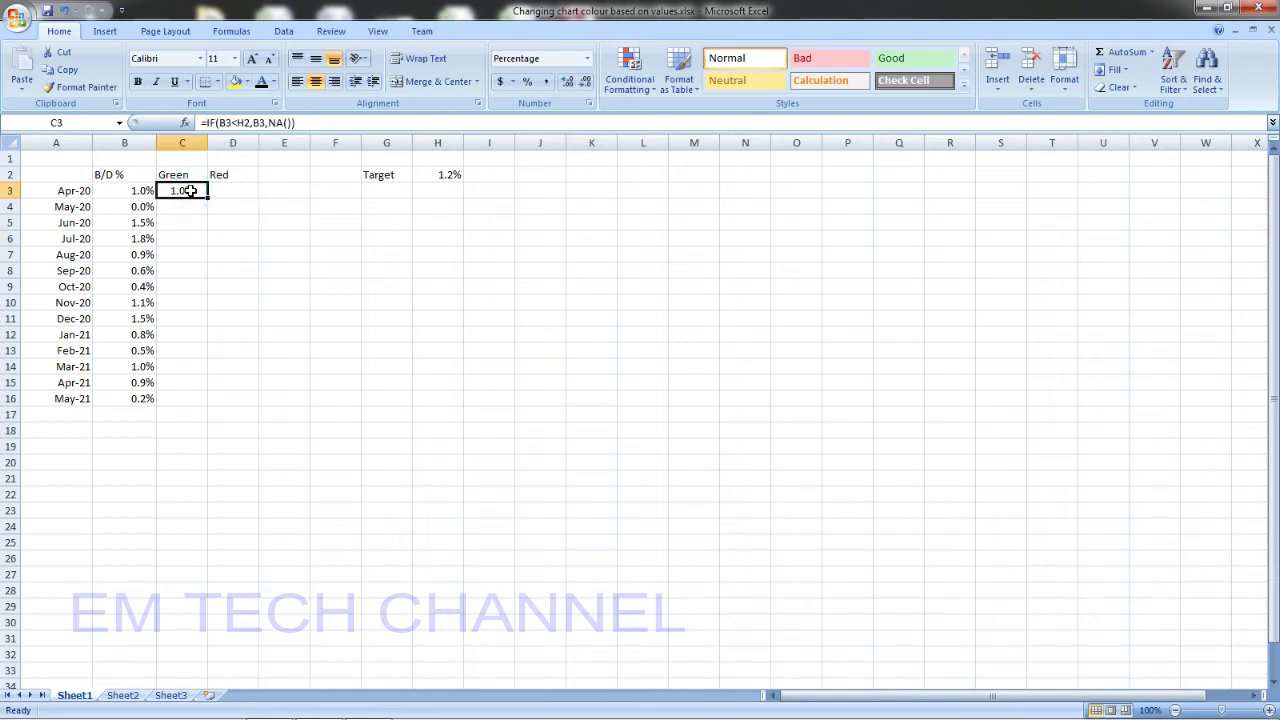
left_click(245, 124)
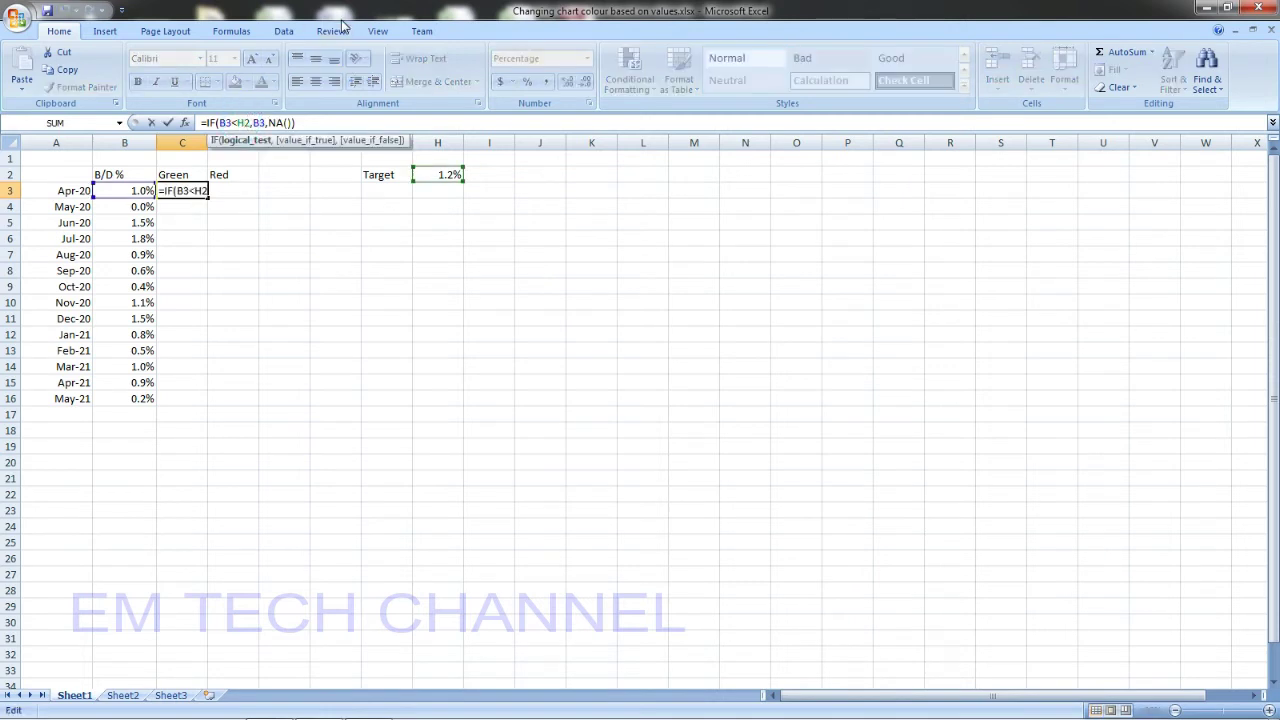
key("Left")
type("$")
key("Right")
type("$")
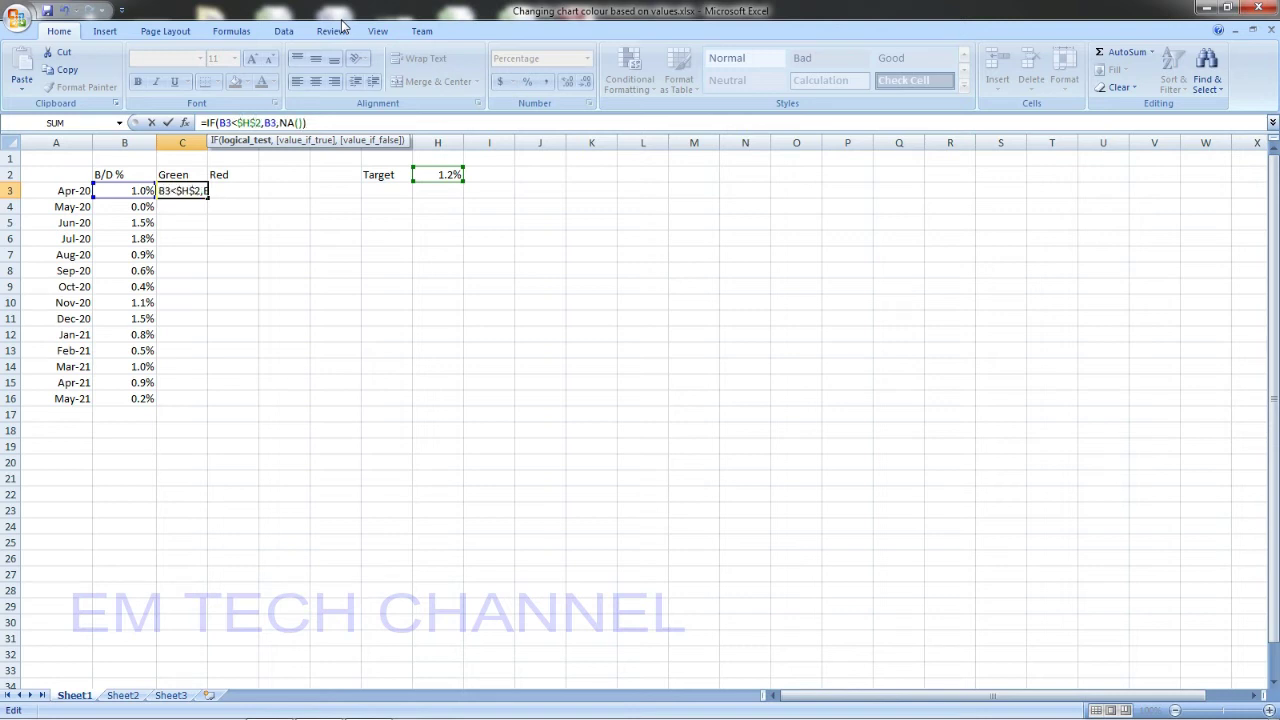
left_click(345, 121)
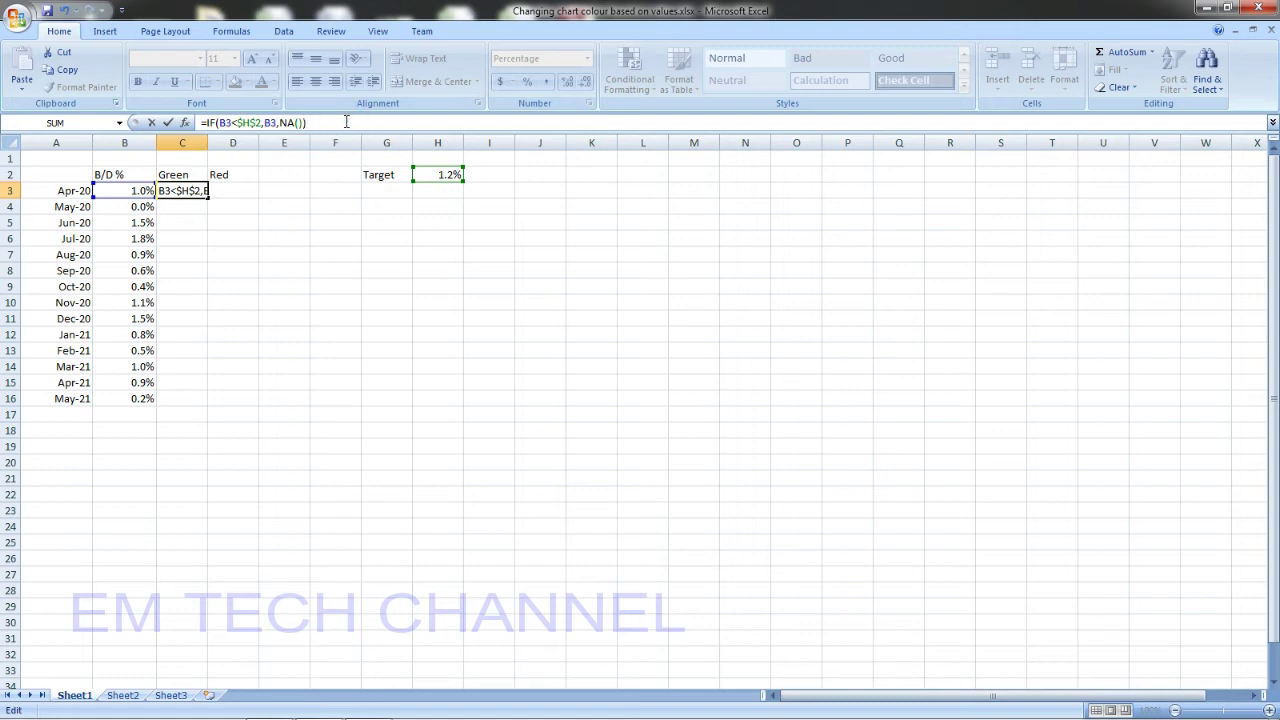
key("Return")
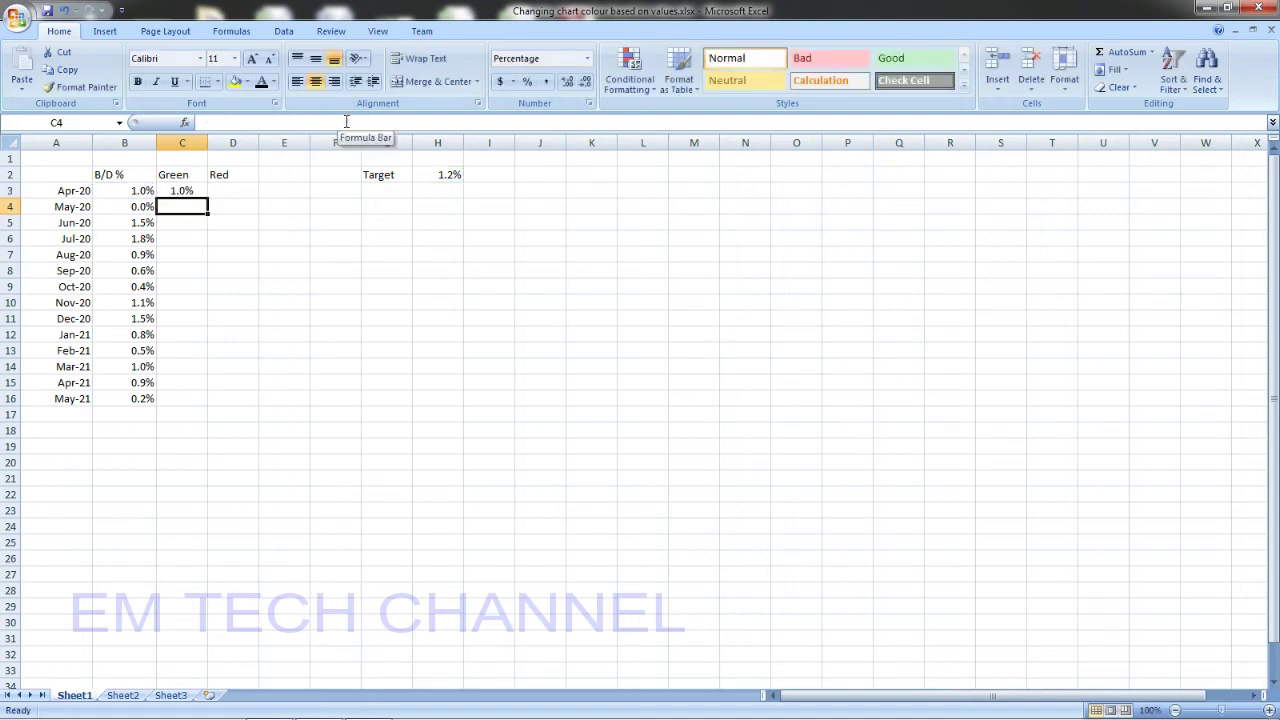
- Fill the C3 formula down to C16 and check the copied formulas in C4 and C5
left_click(194, 191)
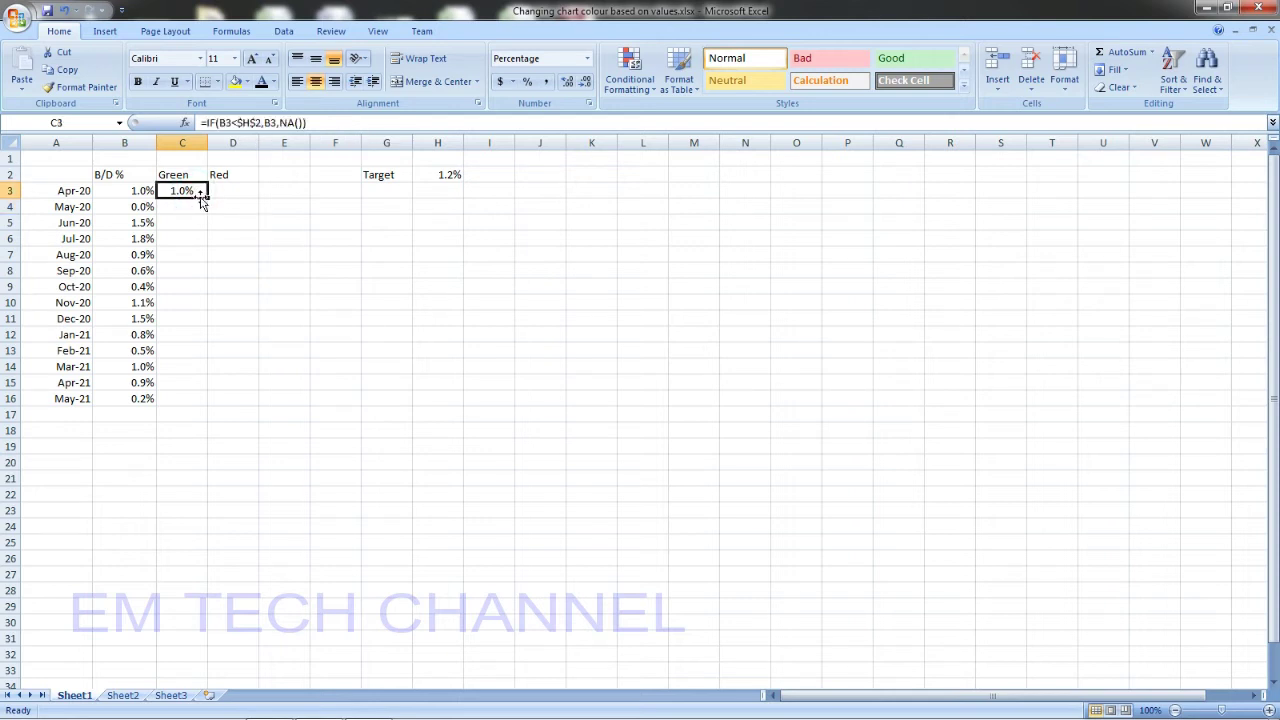
left_click(139, 190)
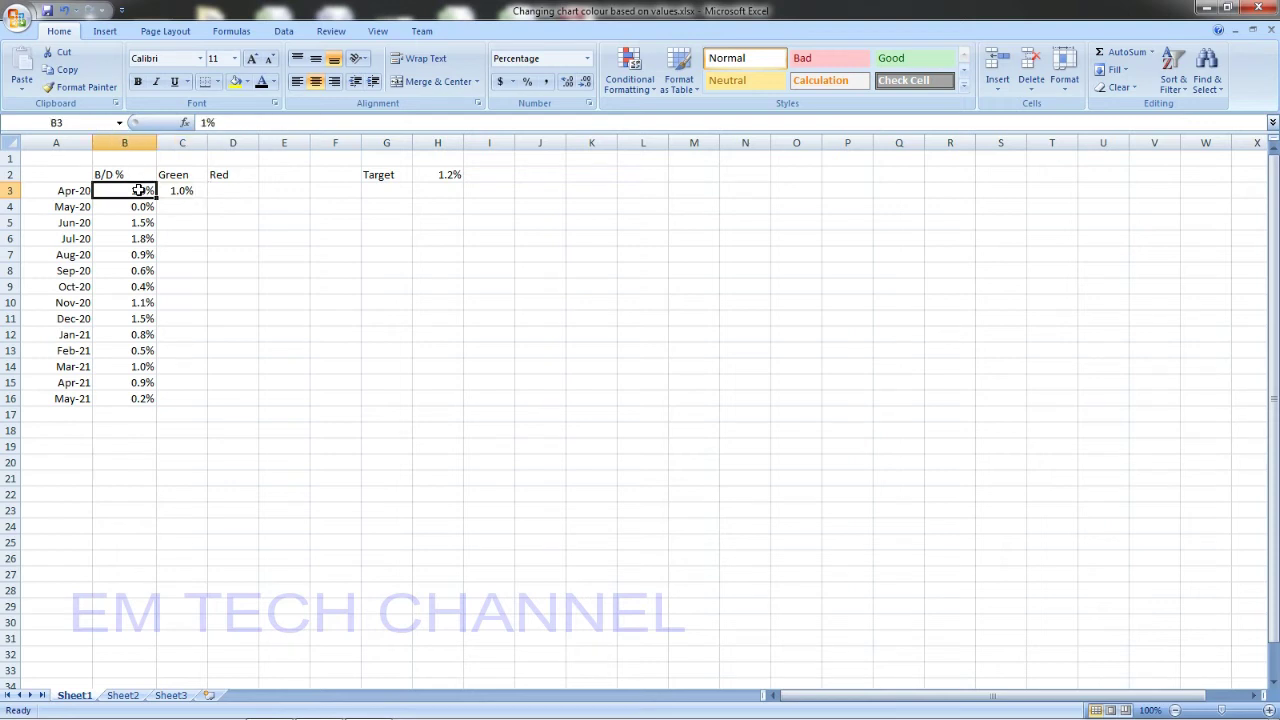
left_click(180, 187)
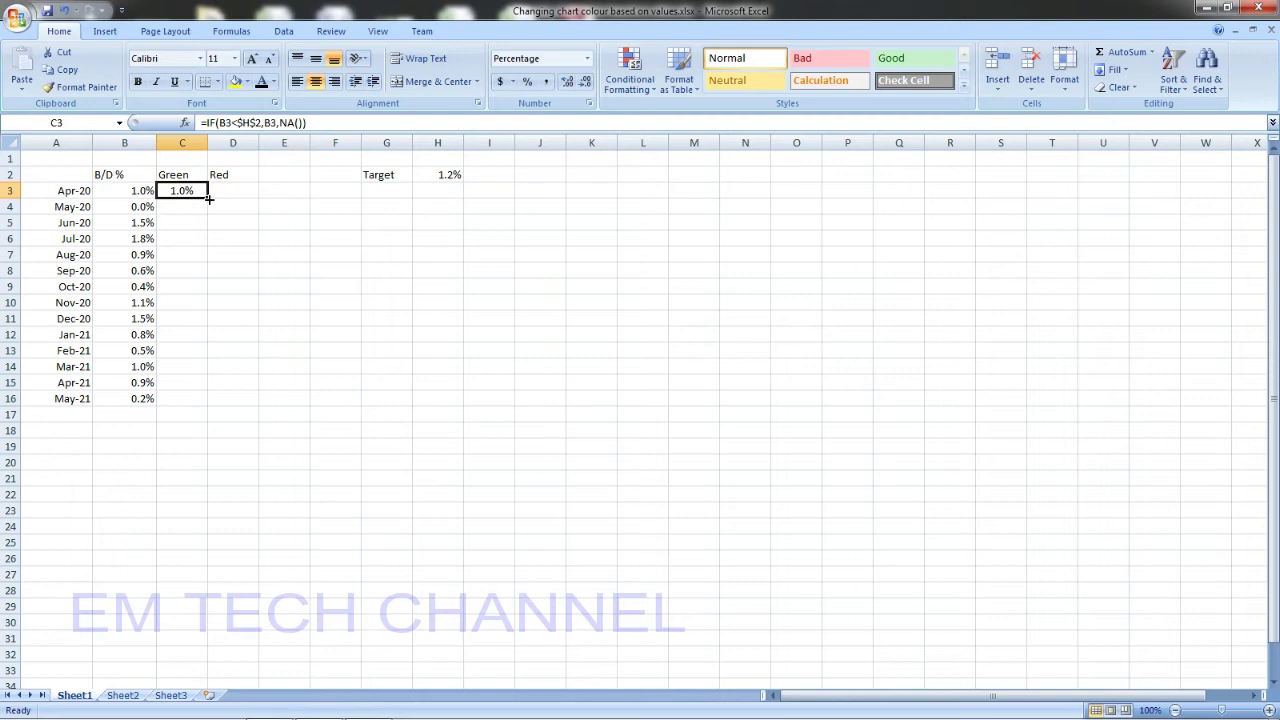
left_click_drag(209, 199, 214, 404)
left_click(292, 378)
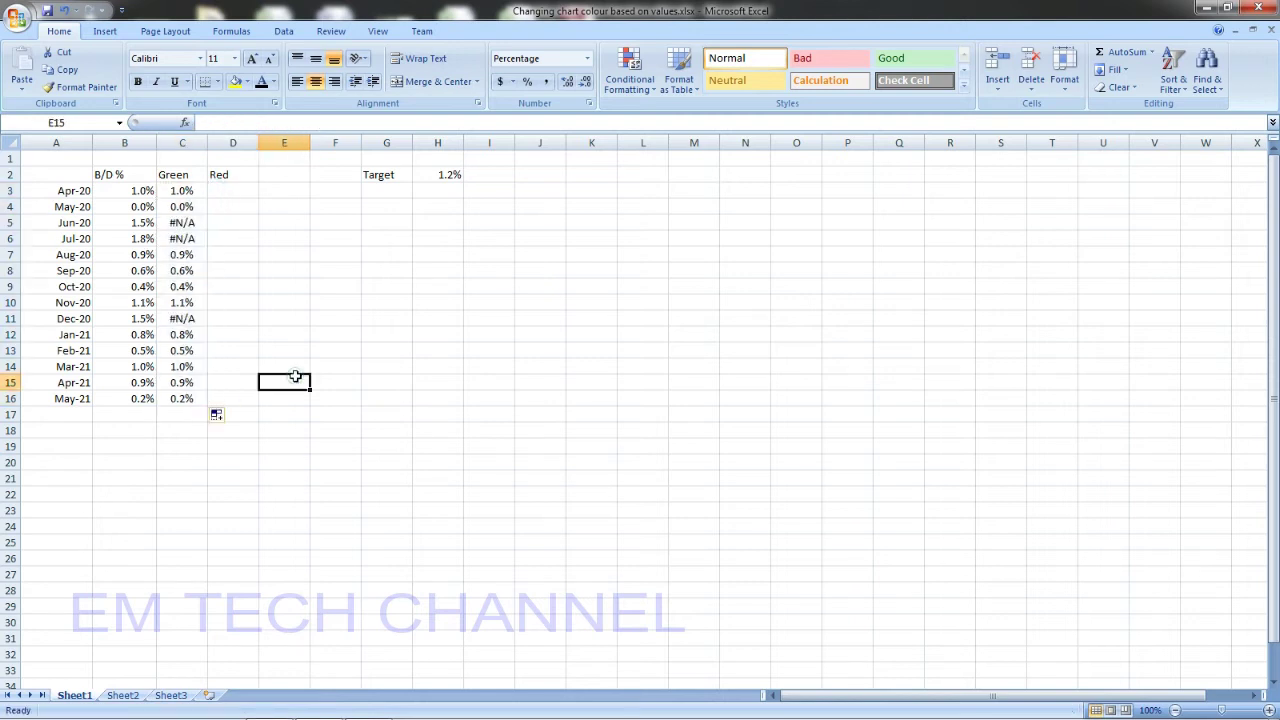
left_click(186, 207)
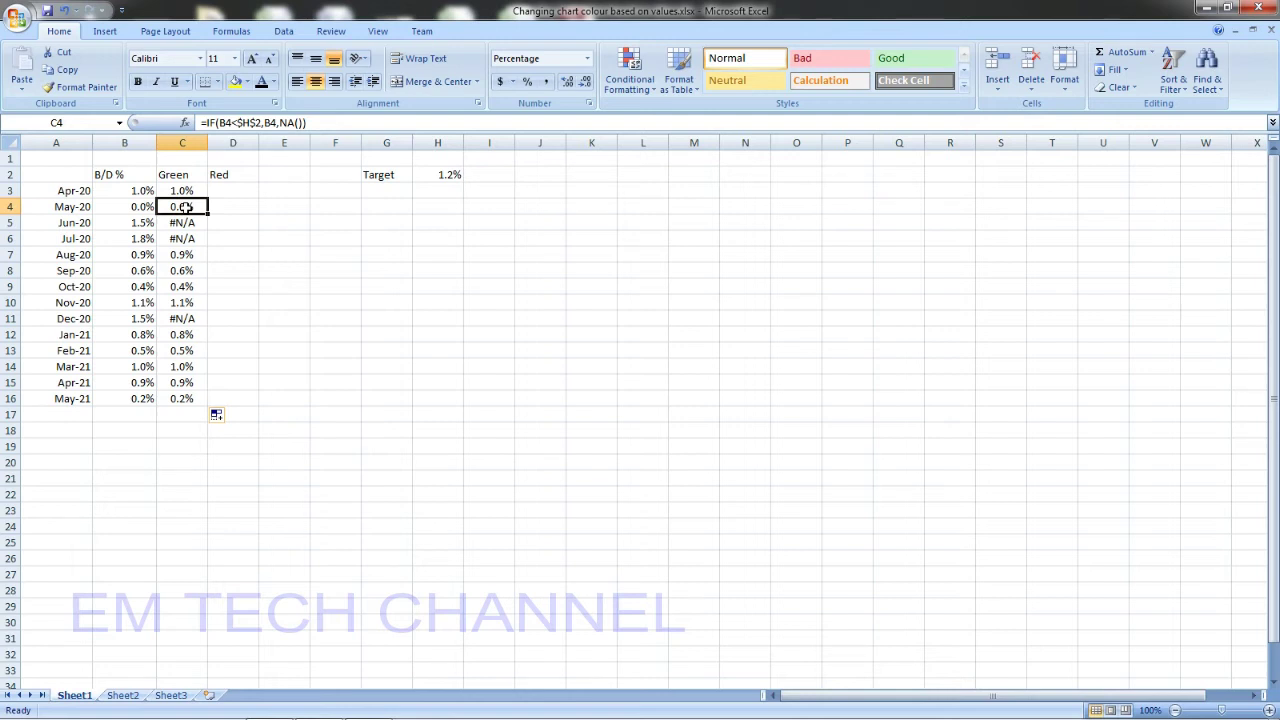
key("Down")
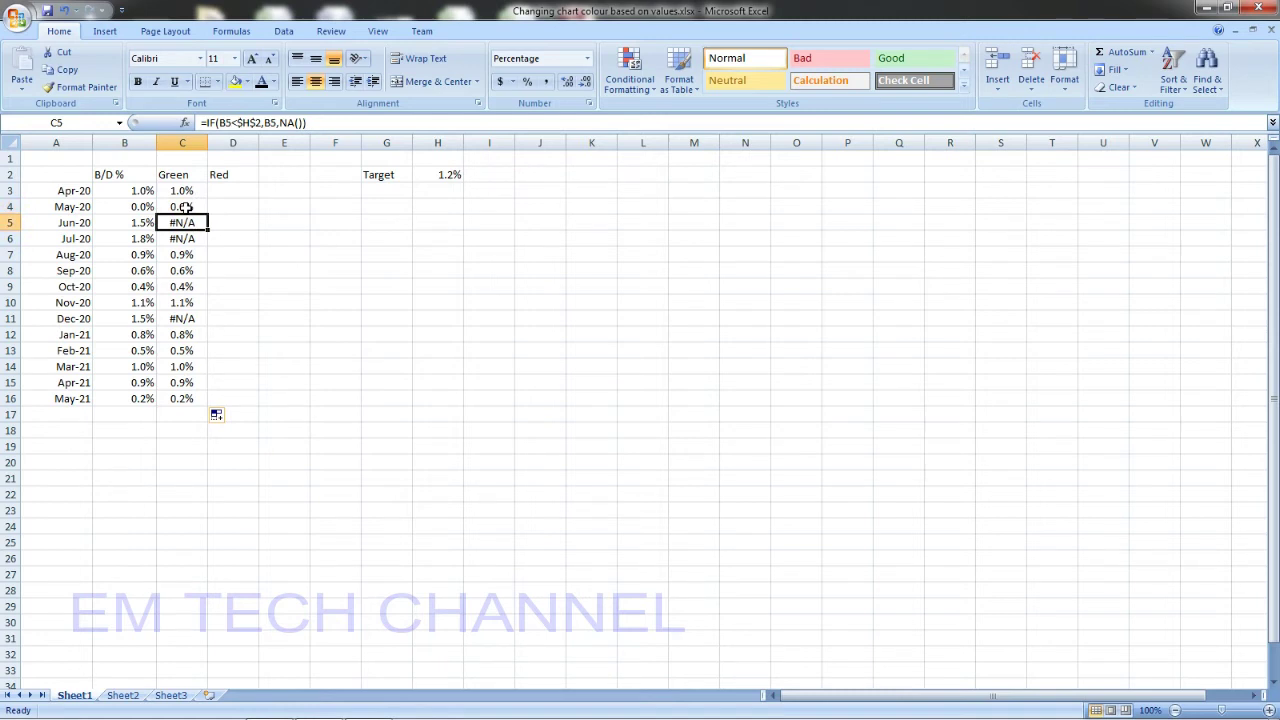
- Enter the formula =IF(B3>$H$2,B3,NA()) in D3 under the Red header
left_click(233, 189)
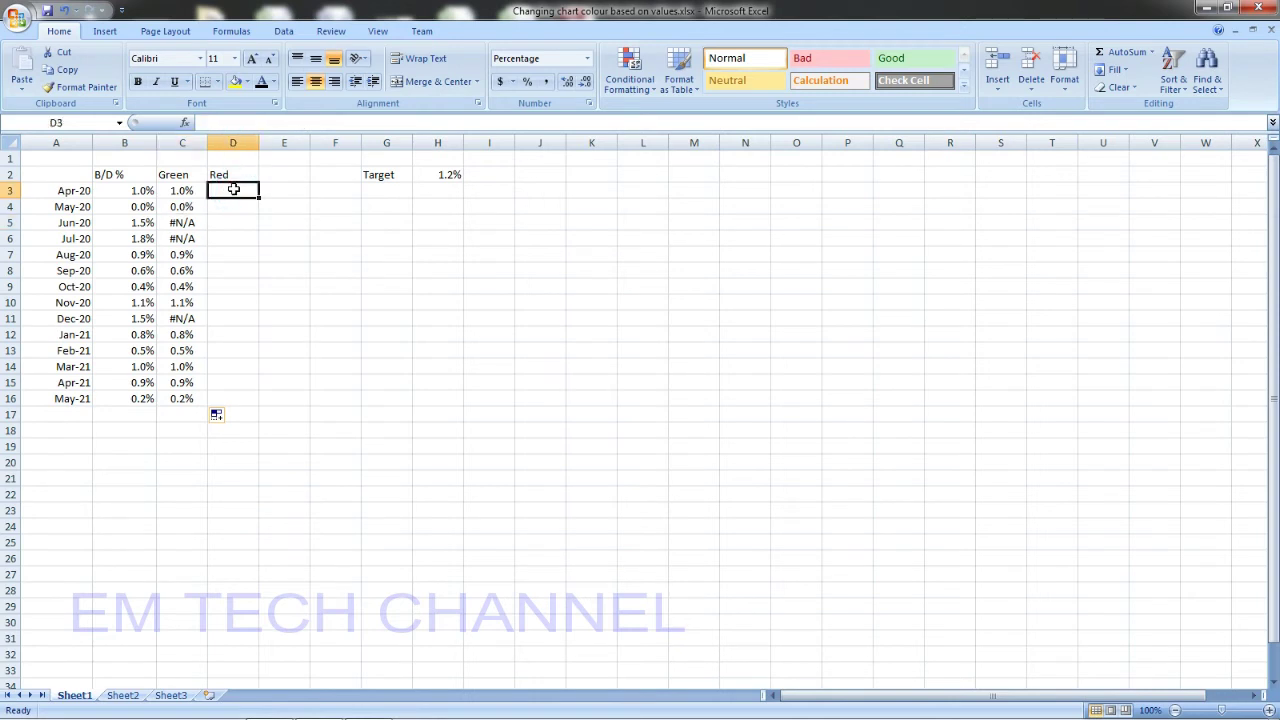
type("=IF(B3>$H$2,B3,NA())")
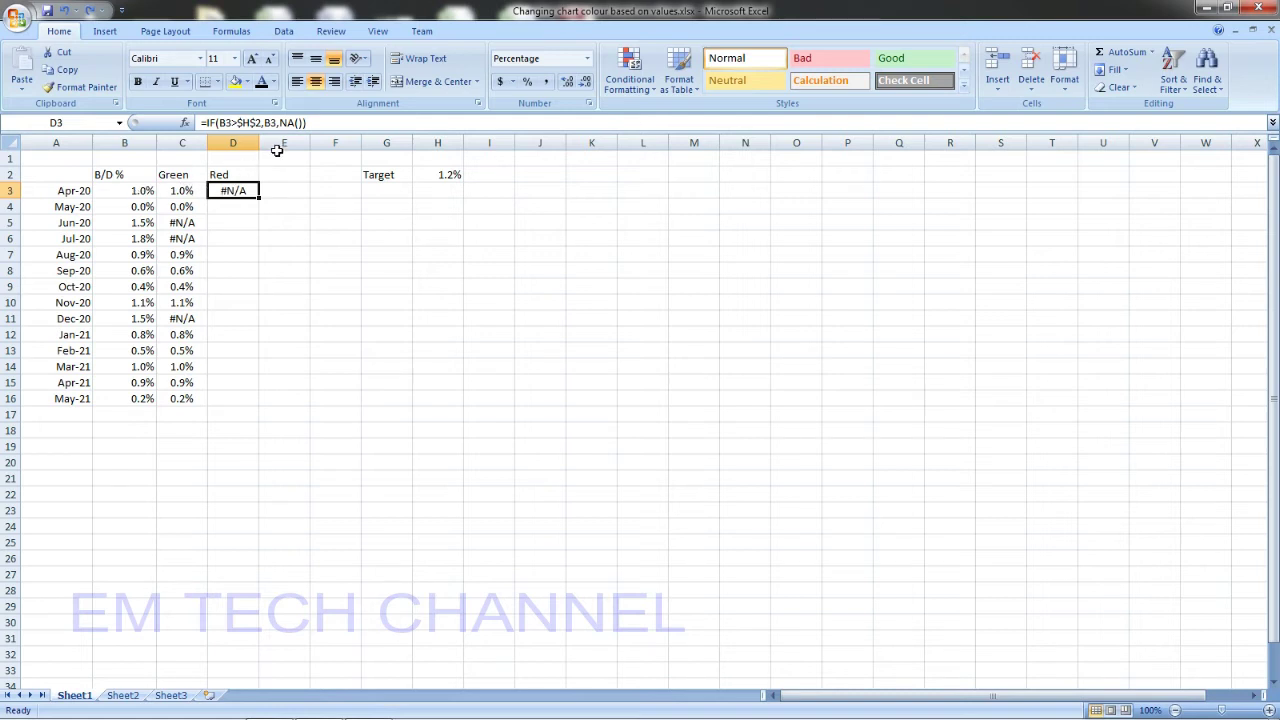
left_click(316, 123)
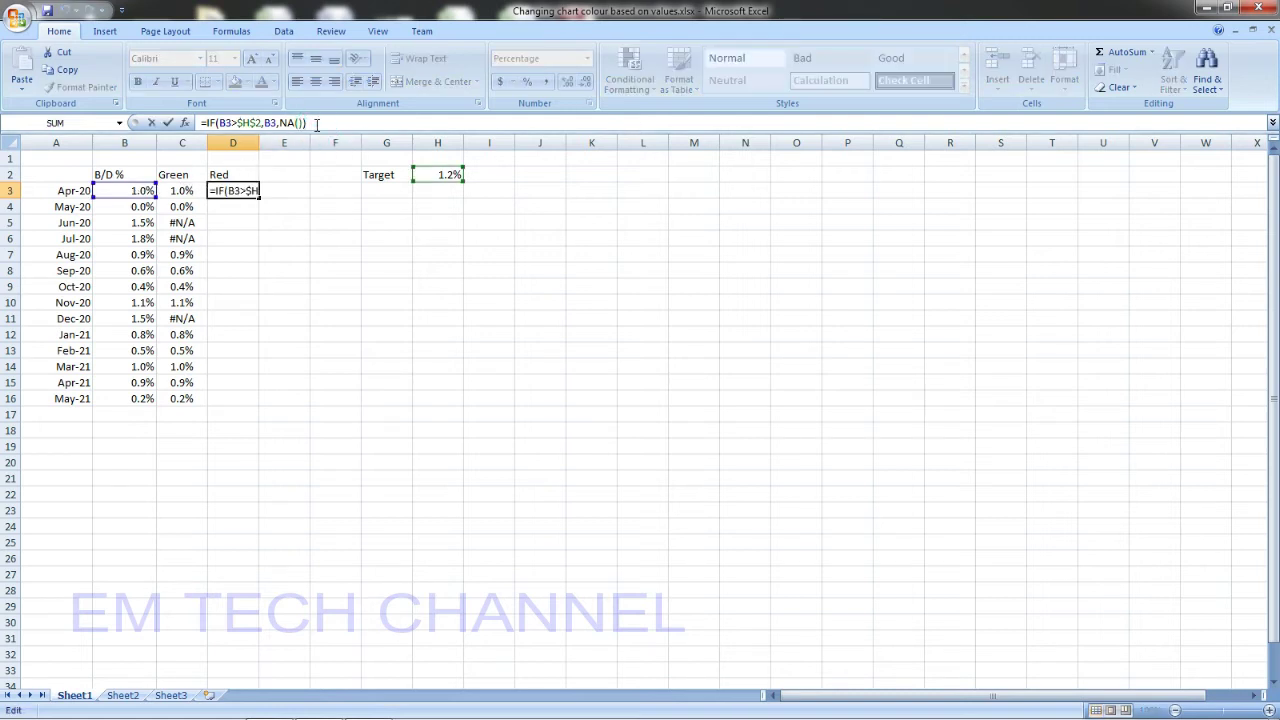
left_click(314, 217)
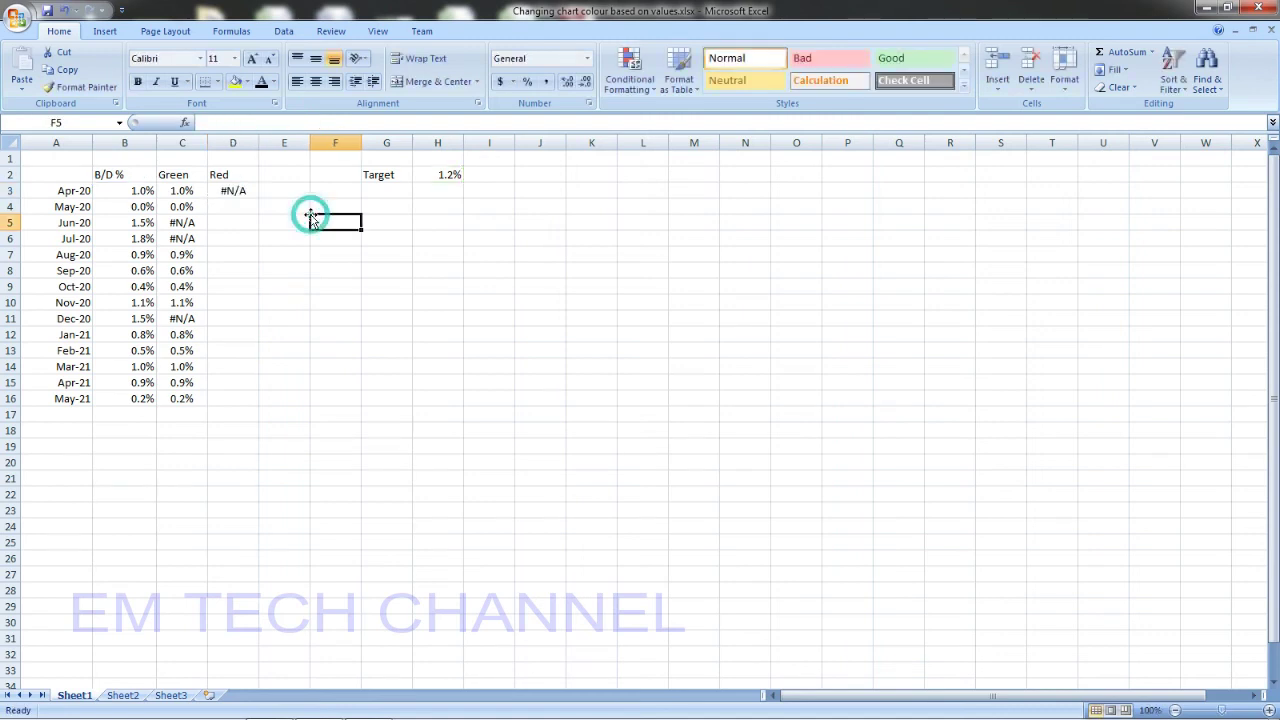
- Fill the D3 formula down the Red column to D16
left_click(242, 191)
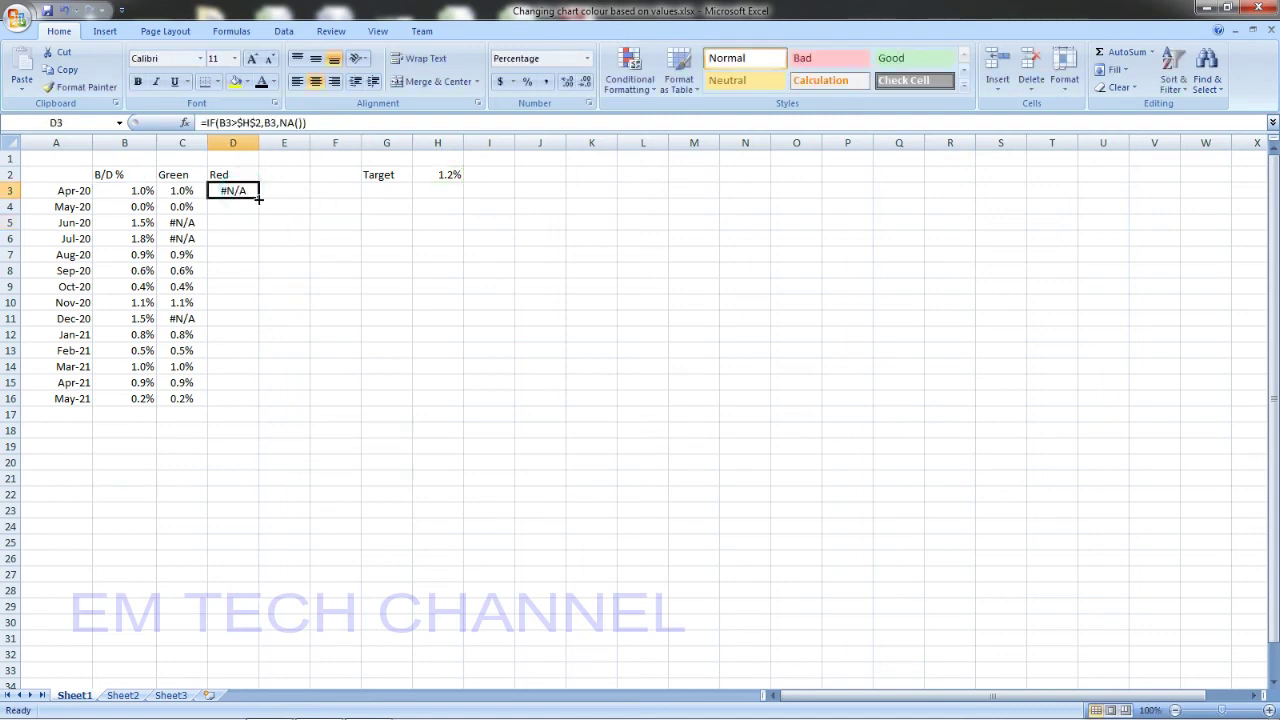
left_click_drag(258, 199, 251, 412)
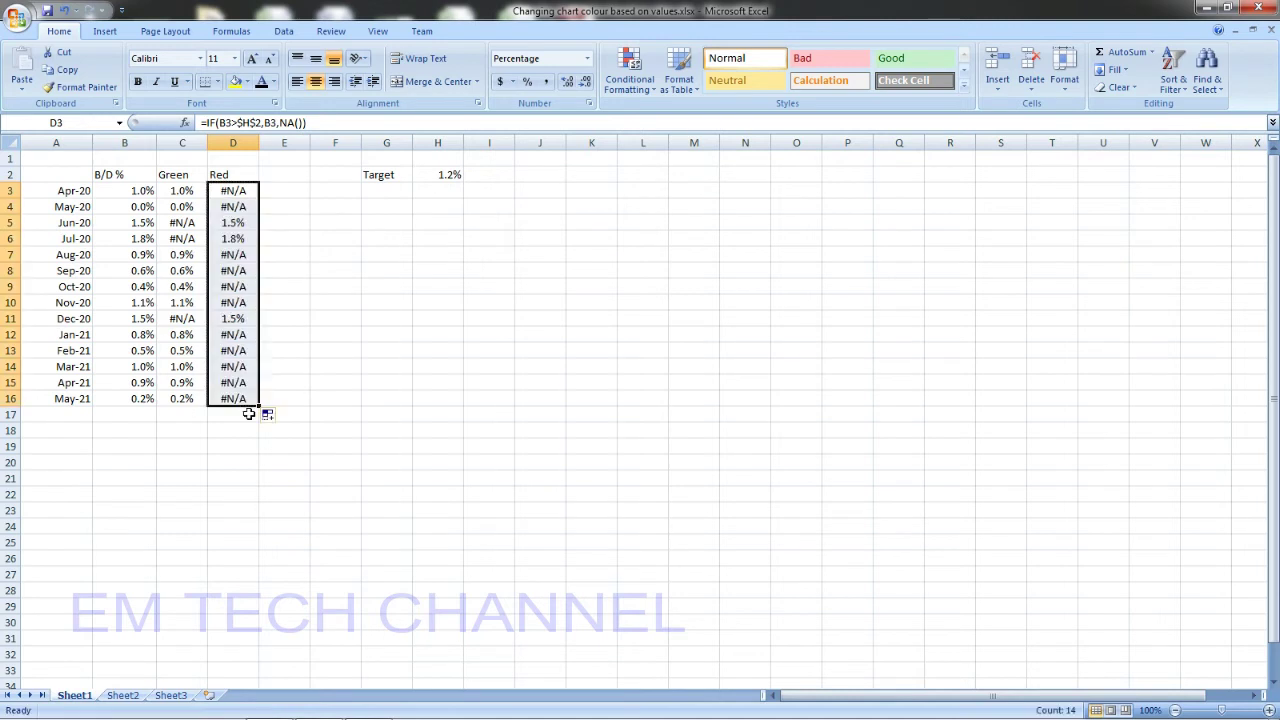
left_click(315, 332)
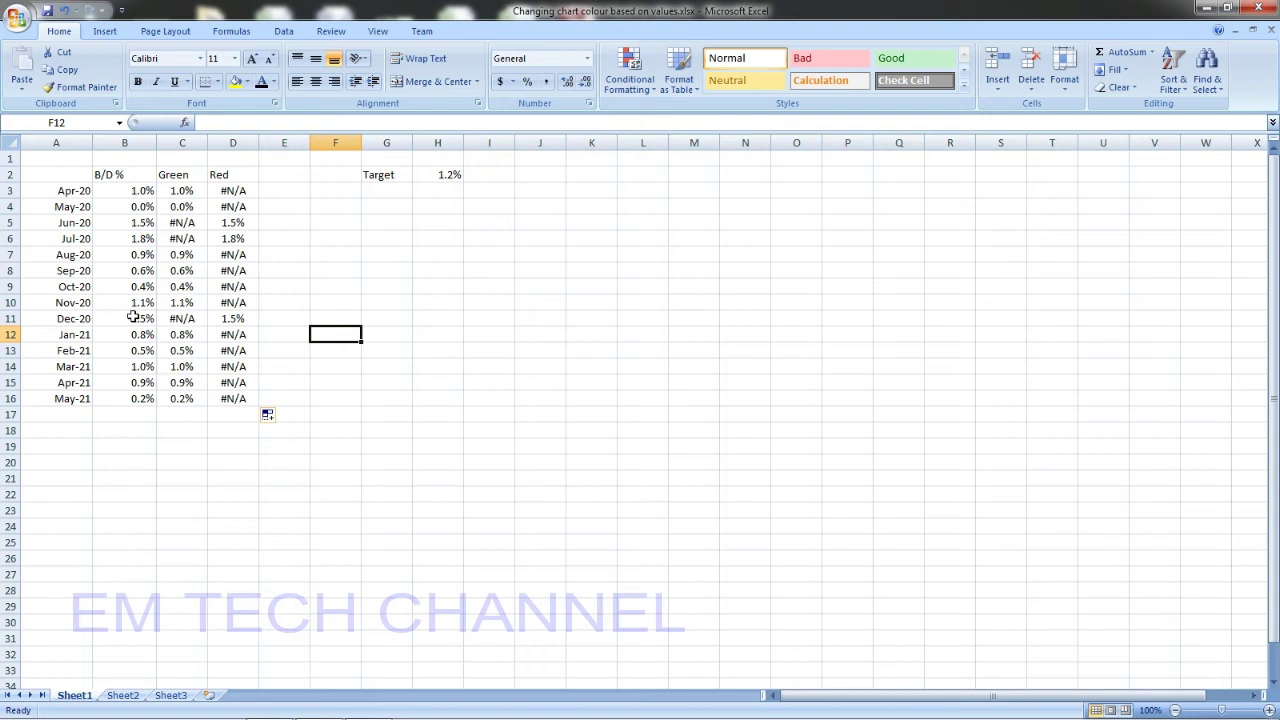
- Change the comparison in the C3 formula to less than or equal, so it reads =IF(B3<=$H$2,B3,NA())
left_click(172, 190)
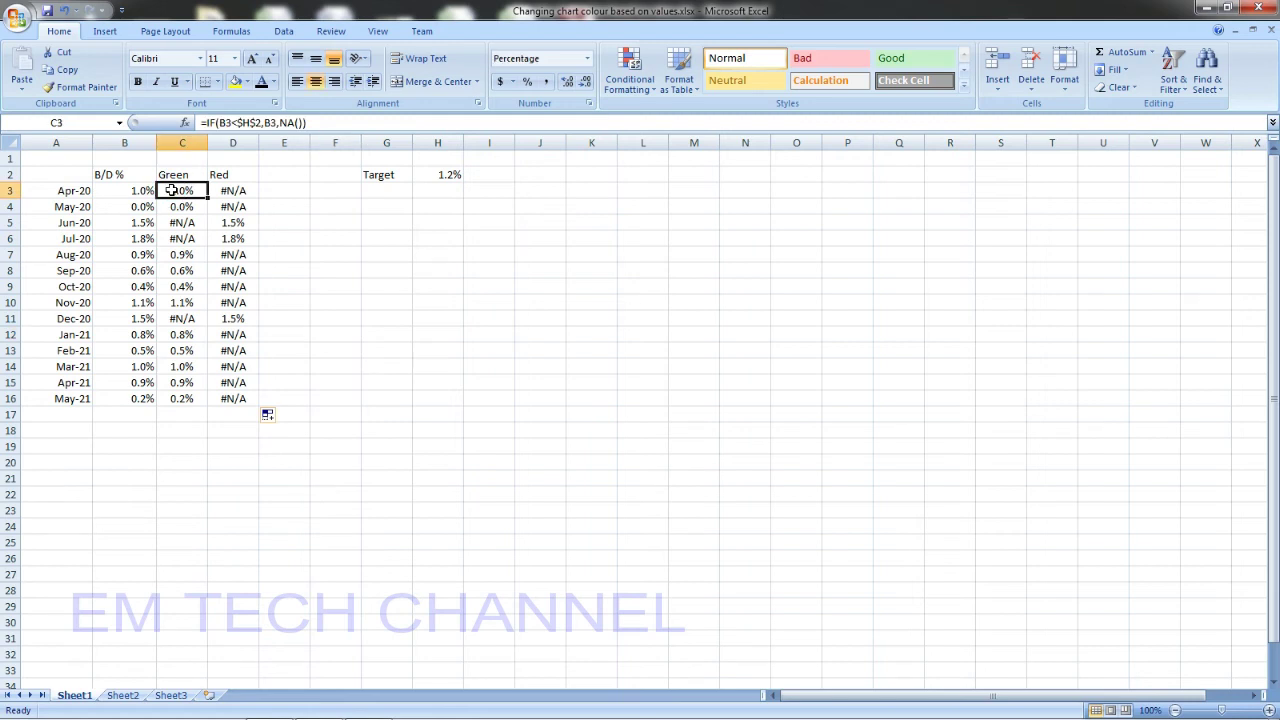
left_click(238, 121)
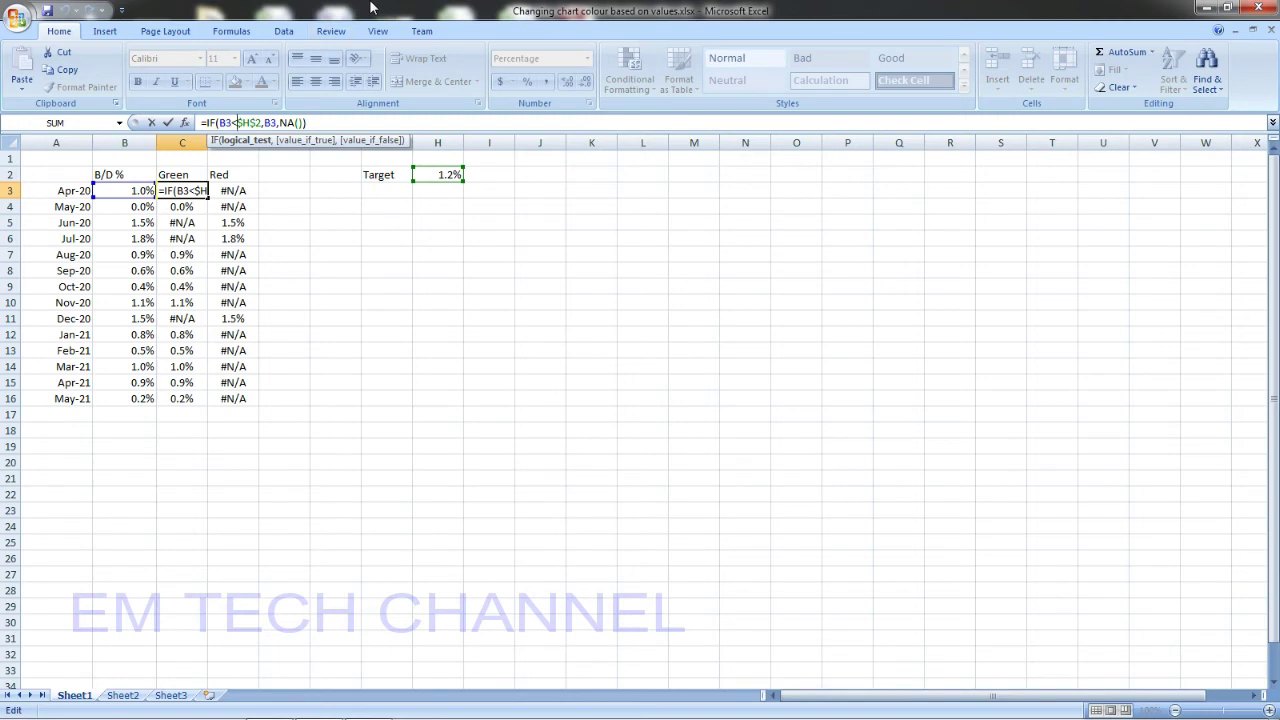
type("=")
key("BackSpace")
type("=")
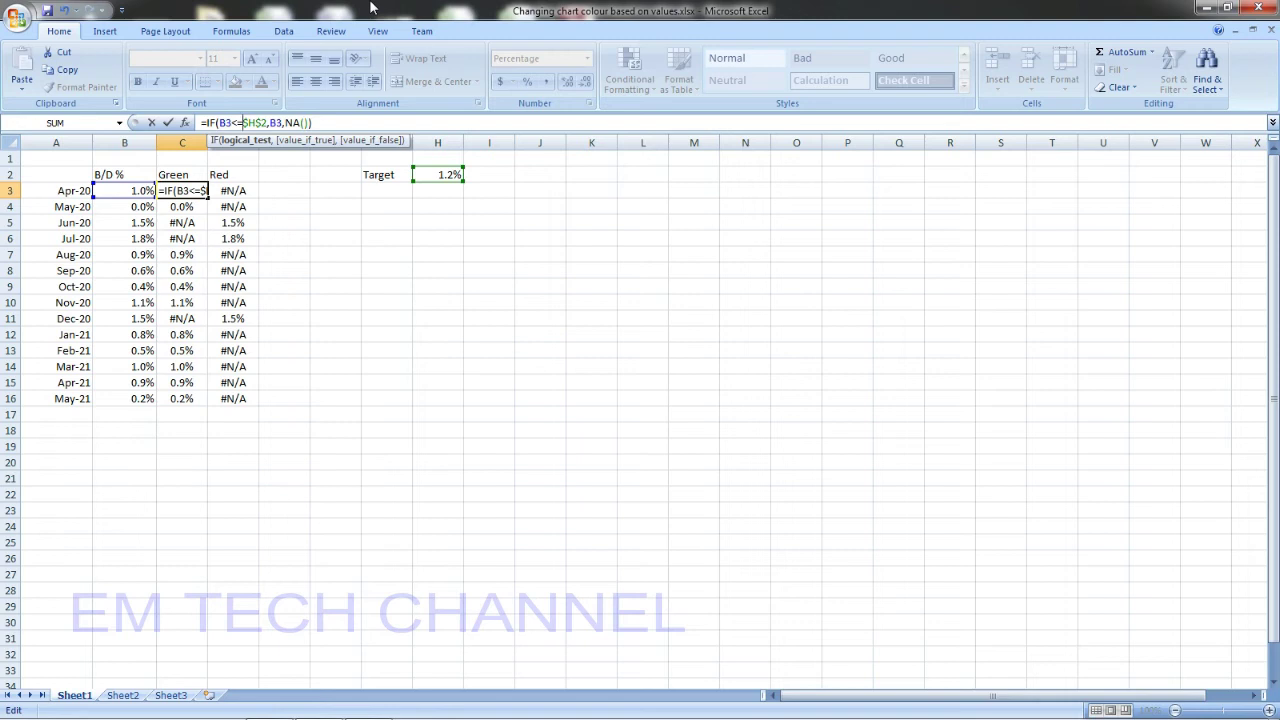
left_click(370, 118)
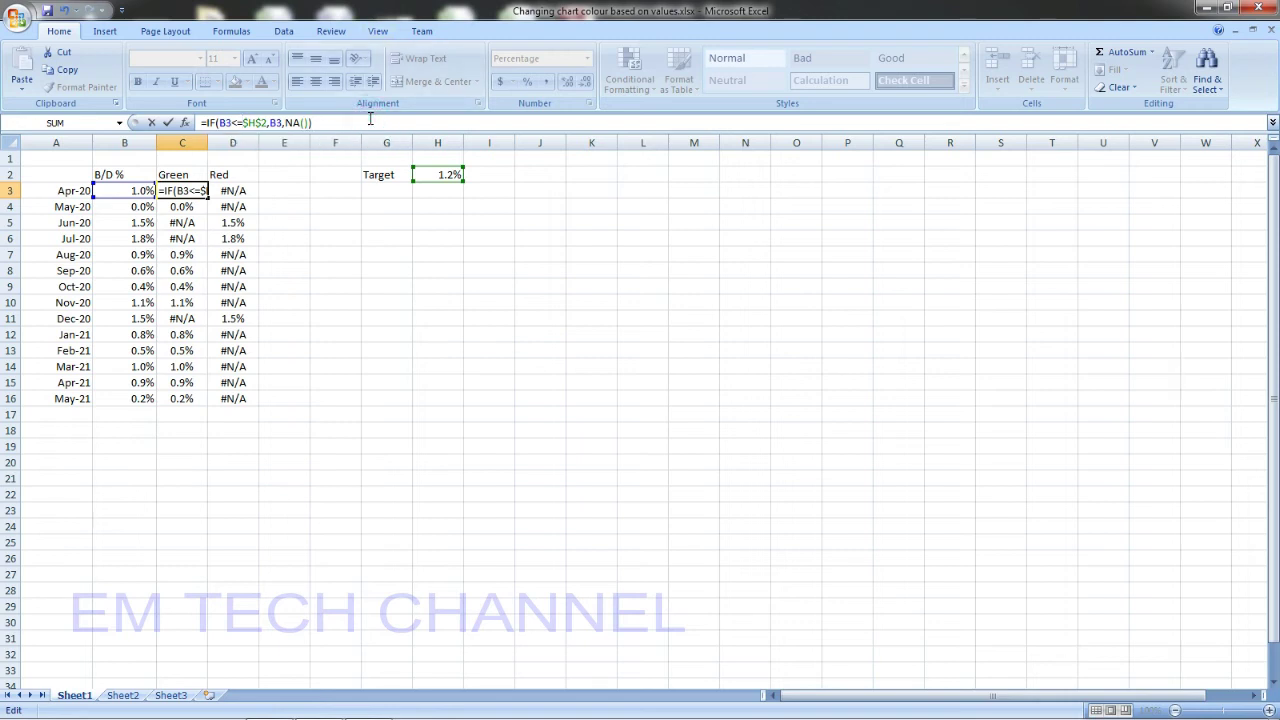
key("Return")
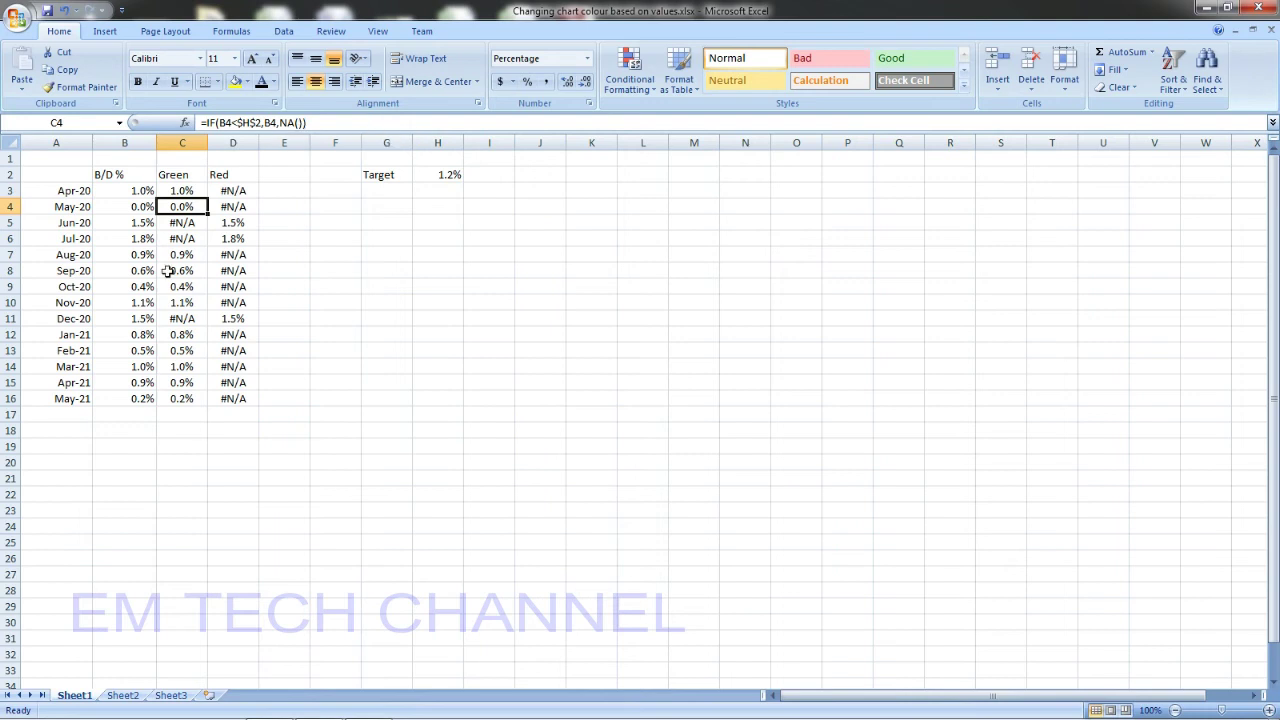
- Fill the revised C3 formula down the Green column to C16
left_click(192, 190)
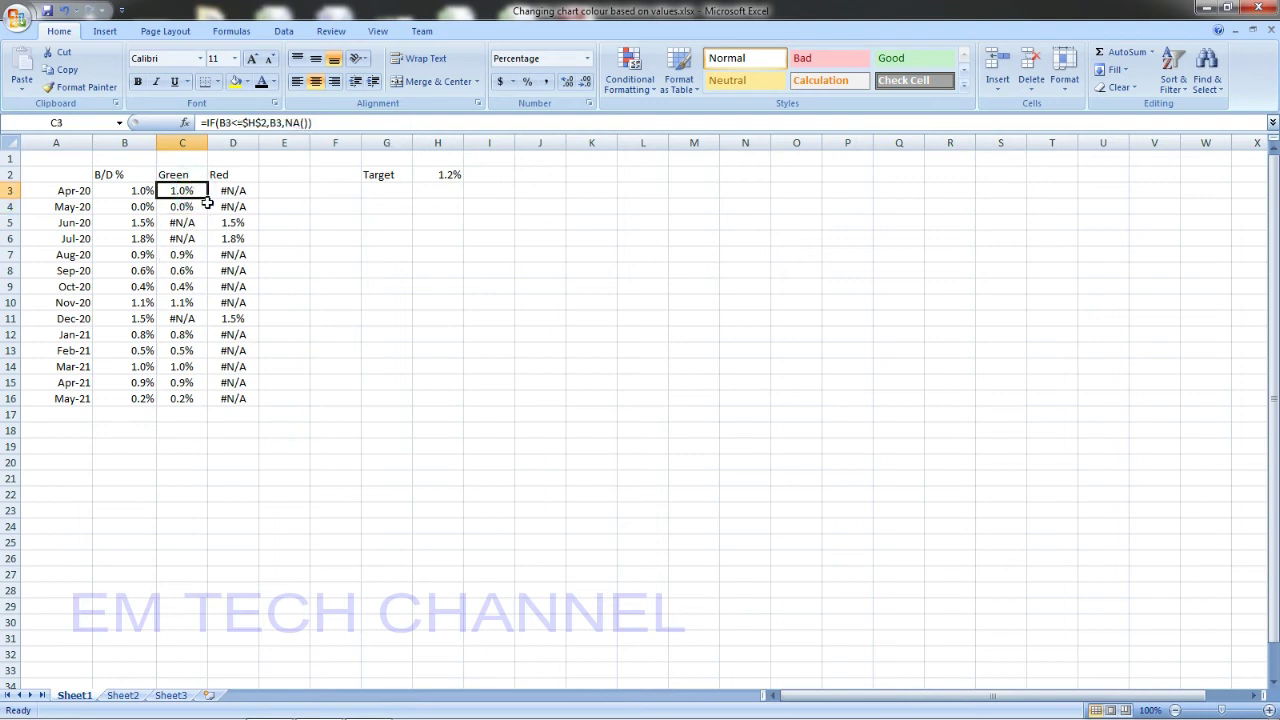
left_click_drag(208, 196, 216, 418)
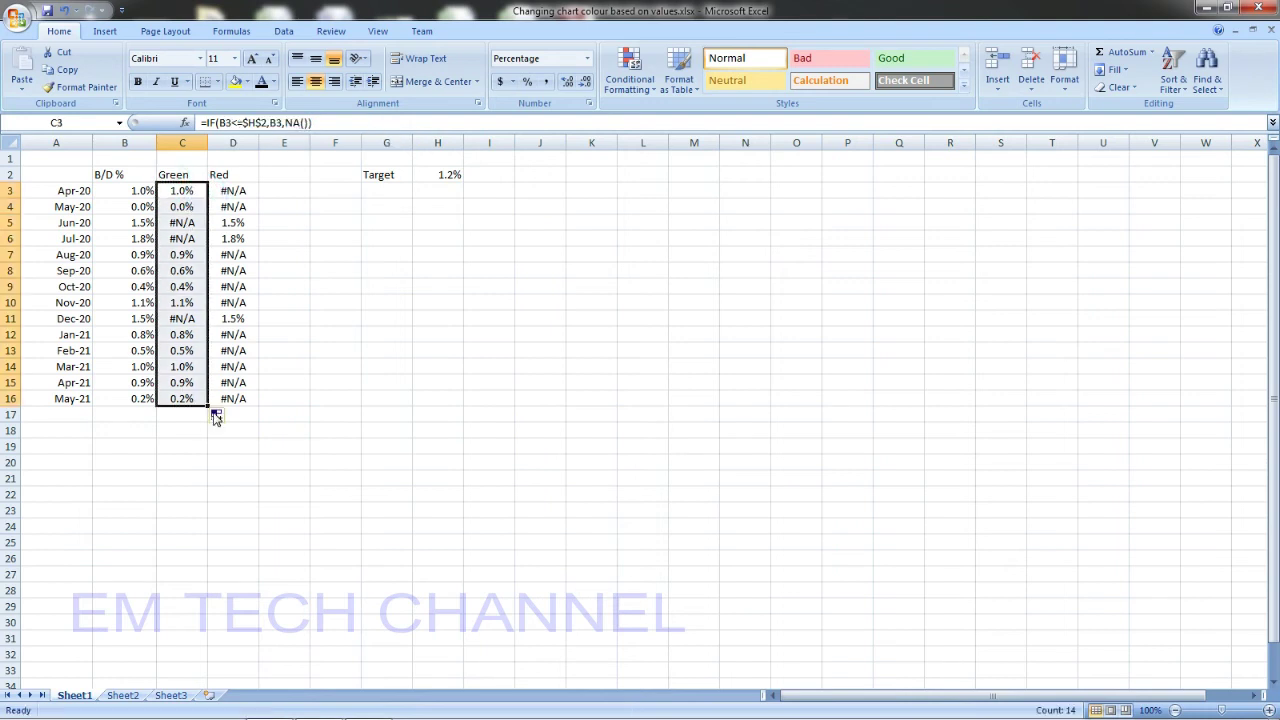
left_click(442, 316)
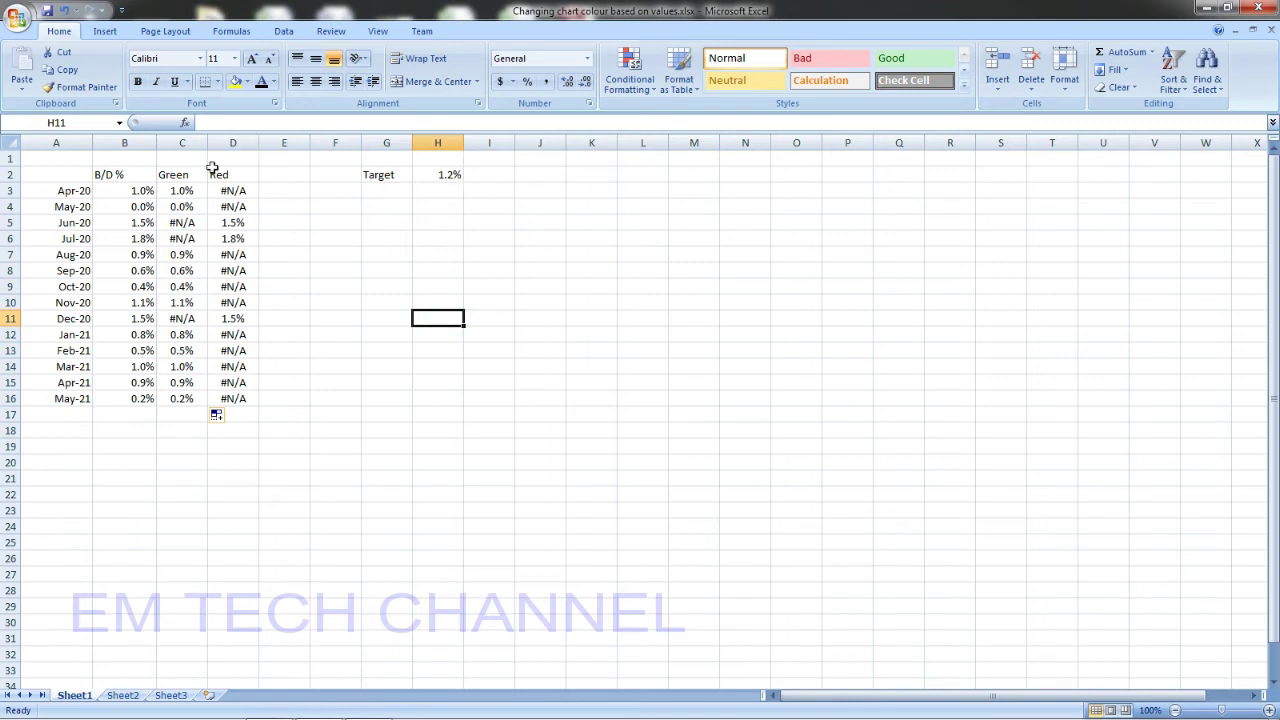
- Set the Apr-20 value in B3 to 1.2% and check the formula result in C3
left_click(105, 190)
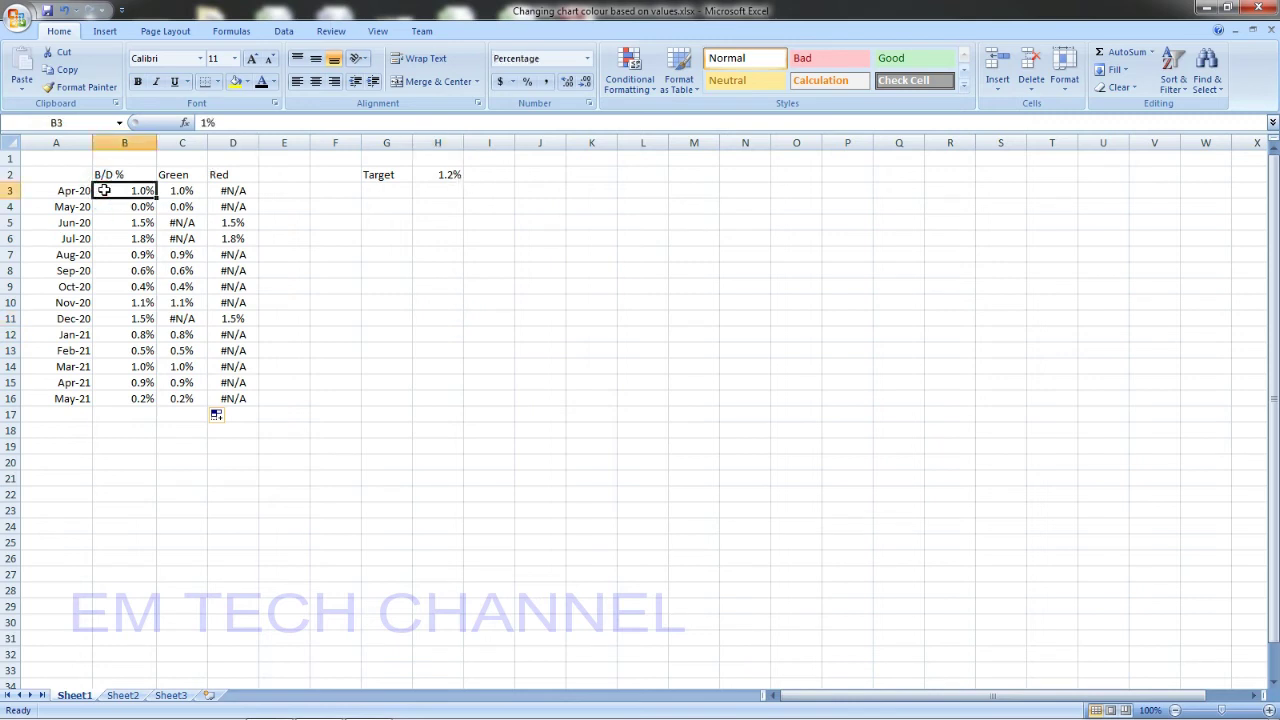
type("1.2")
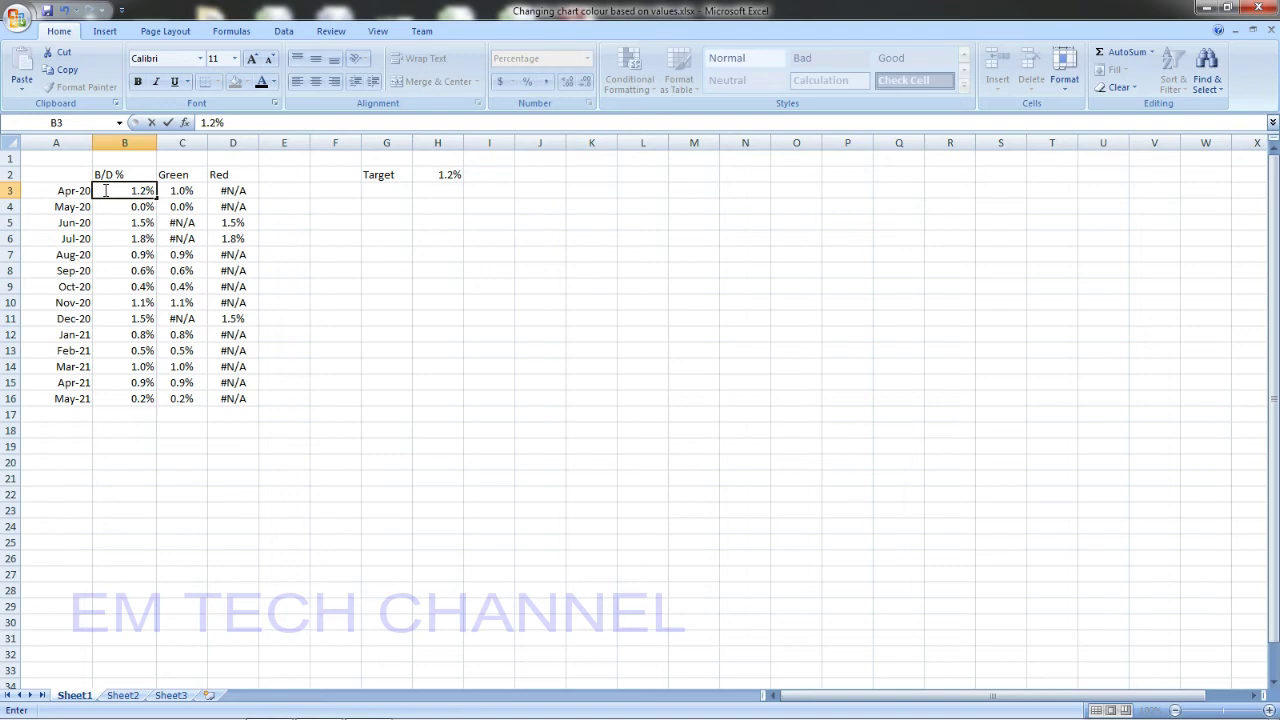
key("Return")
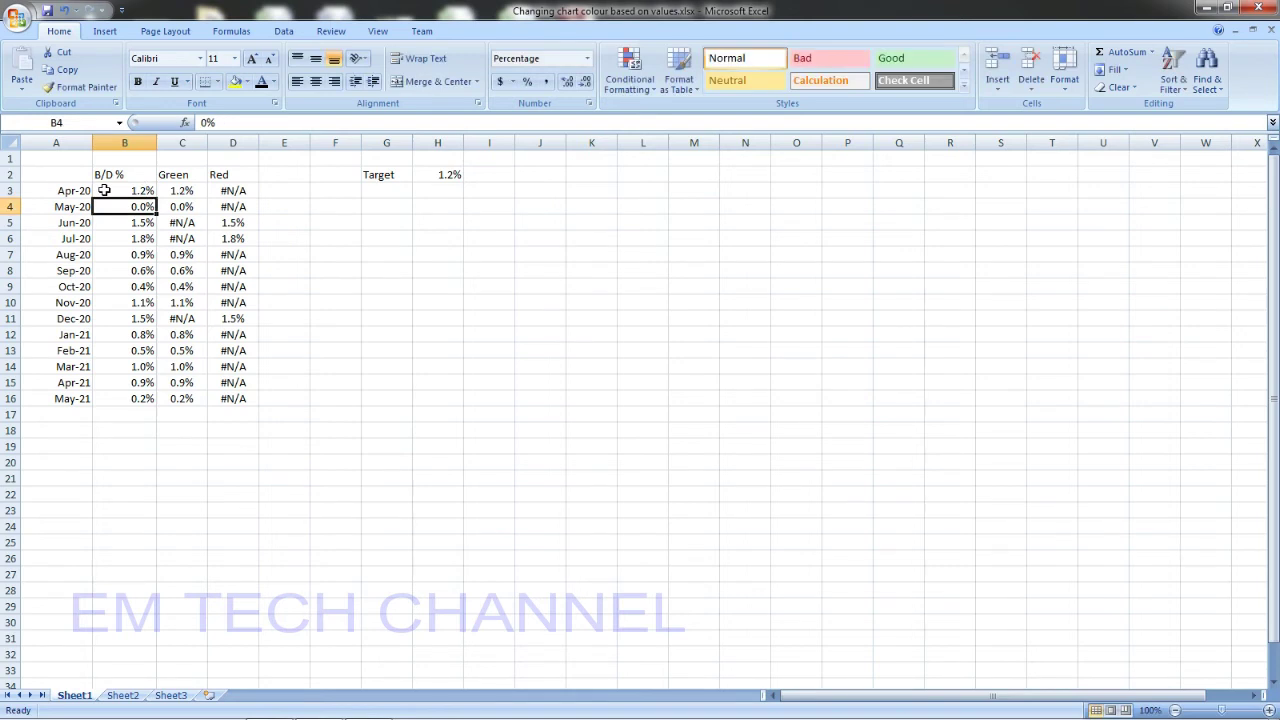
key("Up")
key("Right")
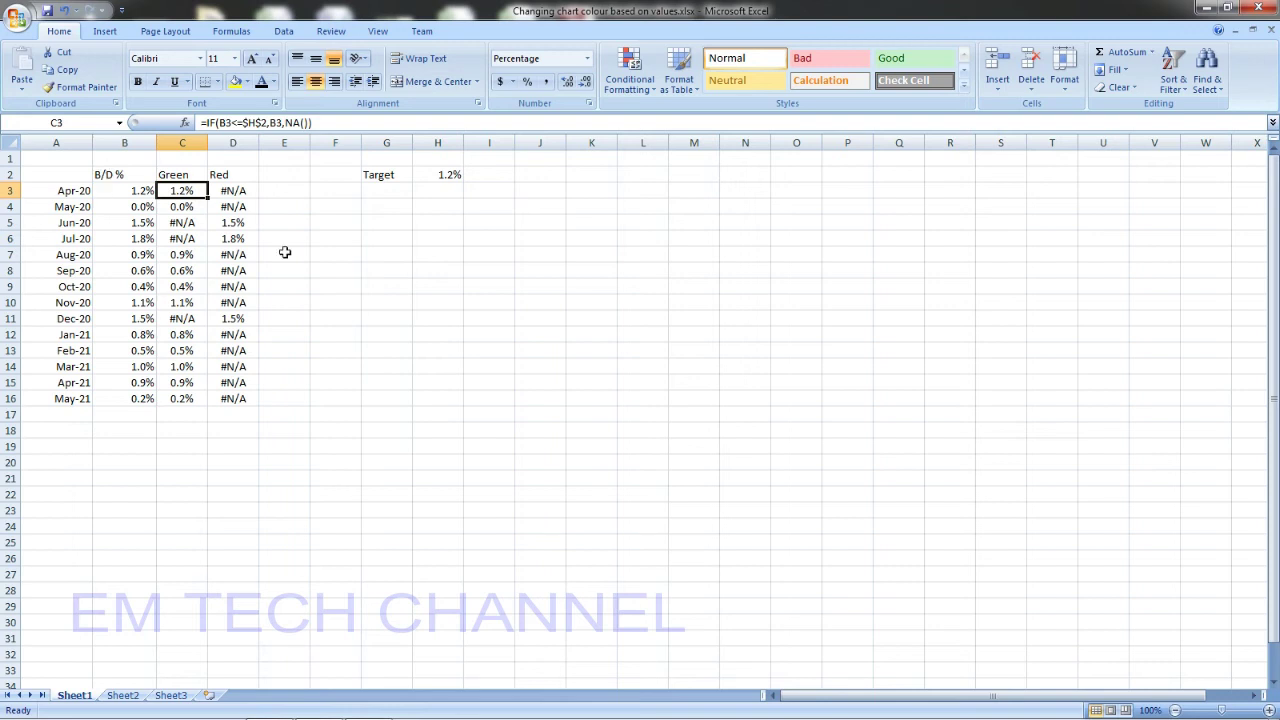
left_click(489, 381)
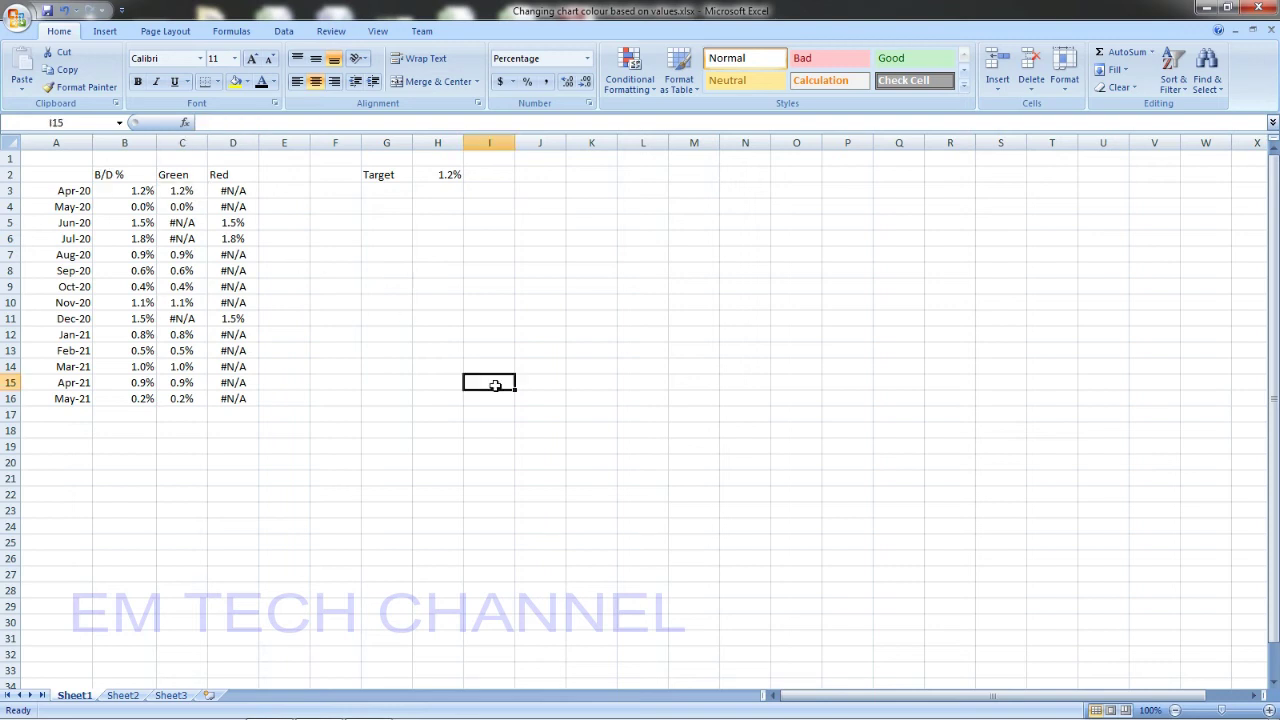
- Insert an empty 2-D stacked column chart and enlarge it so its upper-left corner sits in about cell G6
left_click(108, 31)
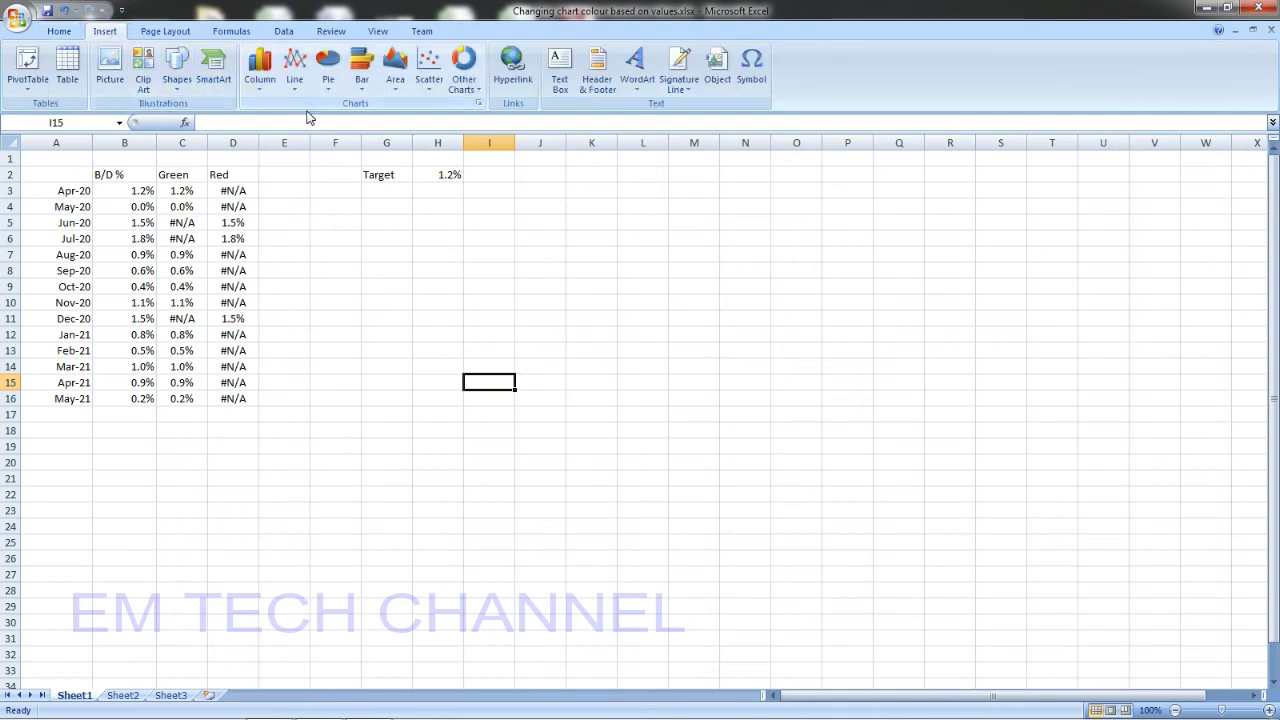
left_click(262, 85)
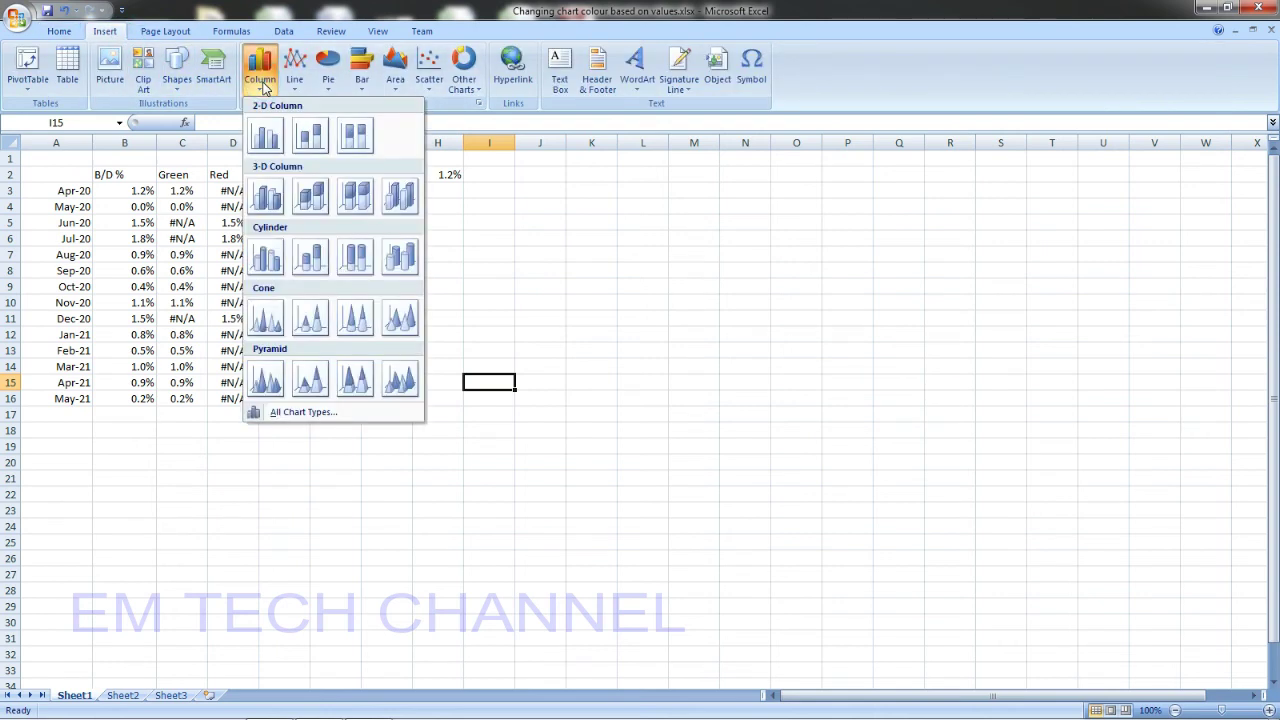
left_click(403, 4)
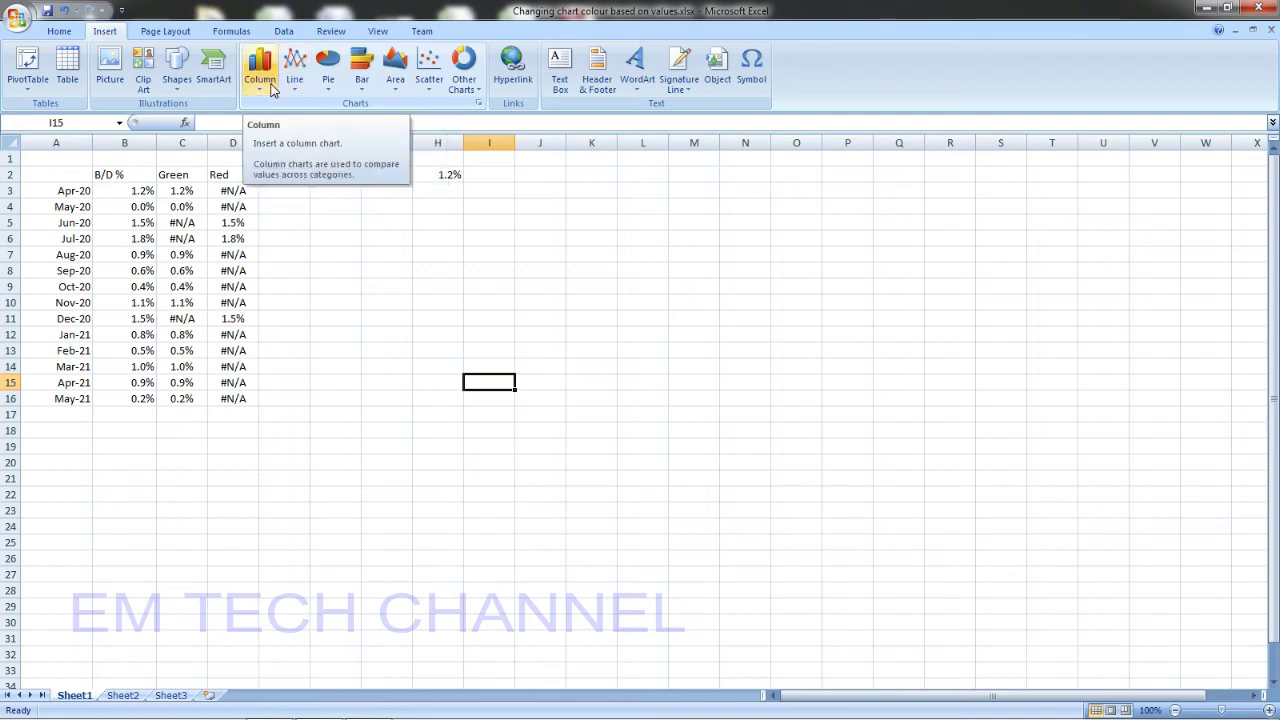
left_click(260, 80)
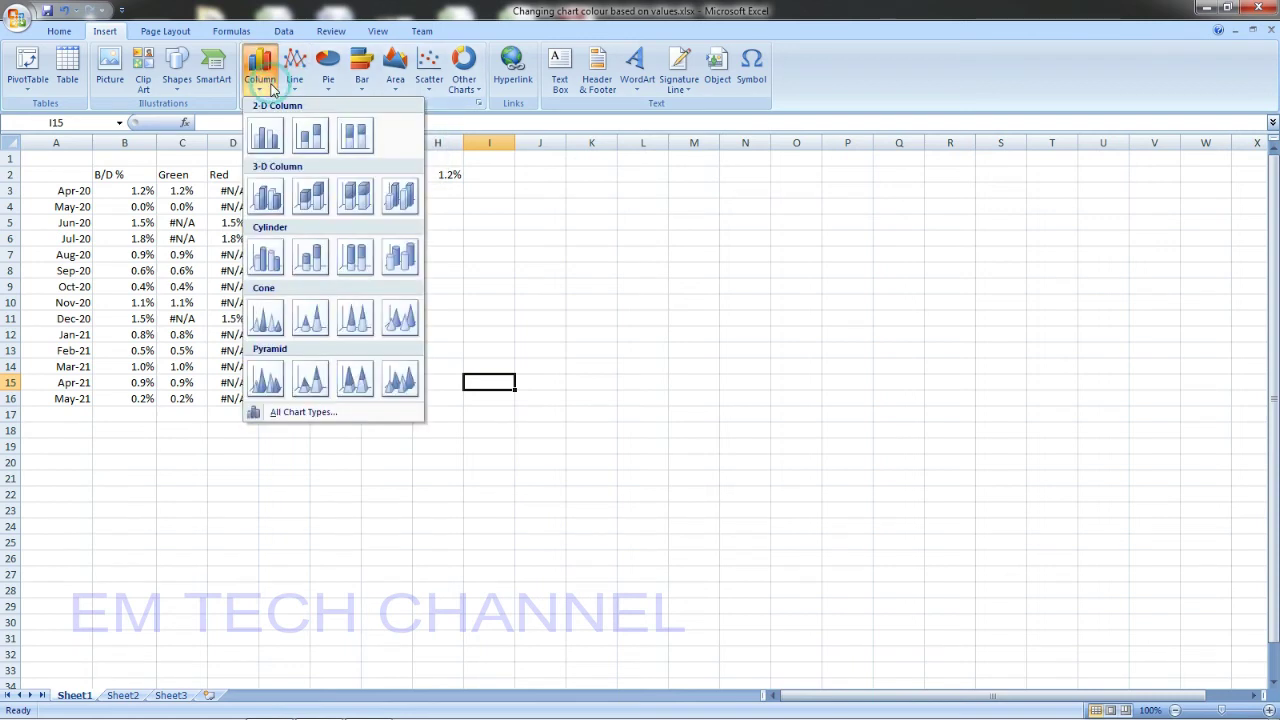
left_click(316, 145)
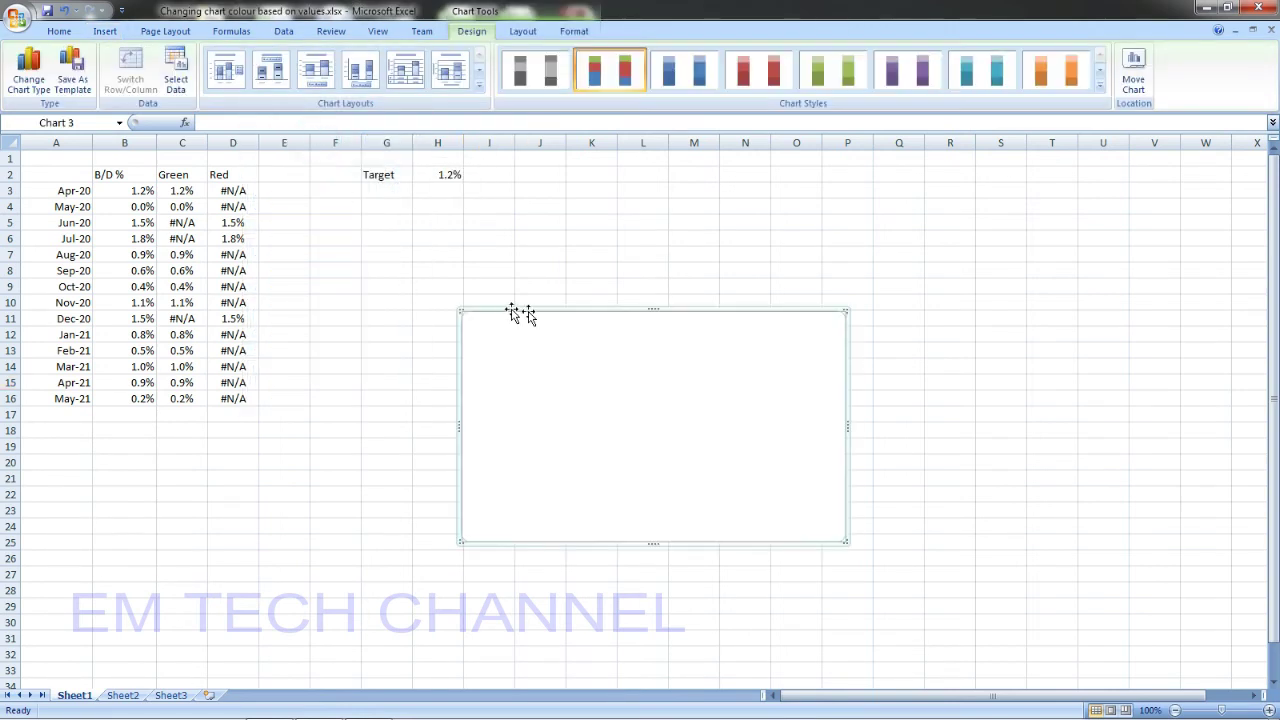
left_click_drag(460, 310, 374, 236)
- Set the chart's data source to A3:A16 and C3:D16, with the series named B/D % and BD%
right_click(607, 374)
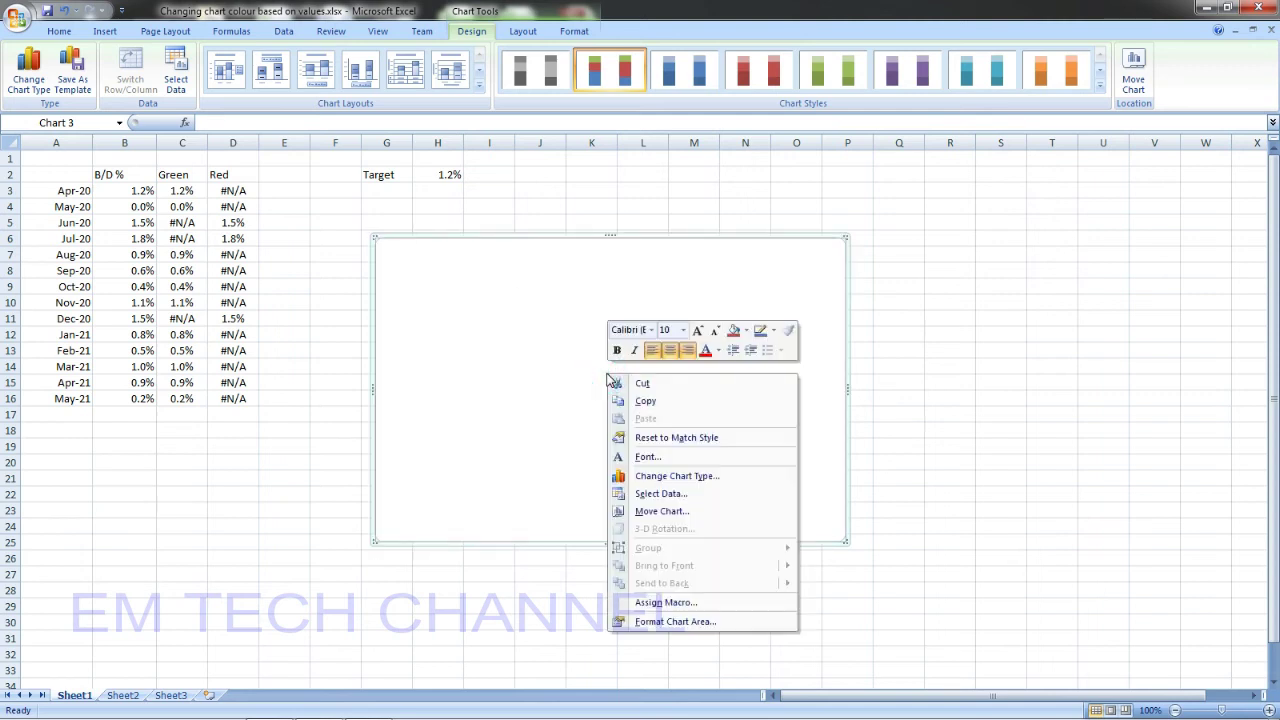
left_click(668, 494)
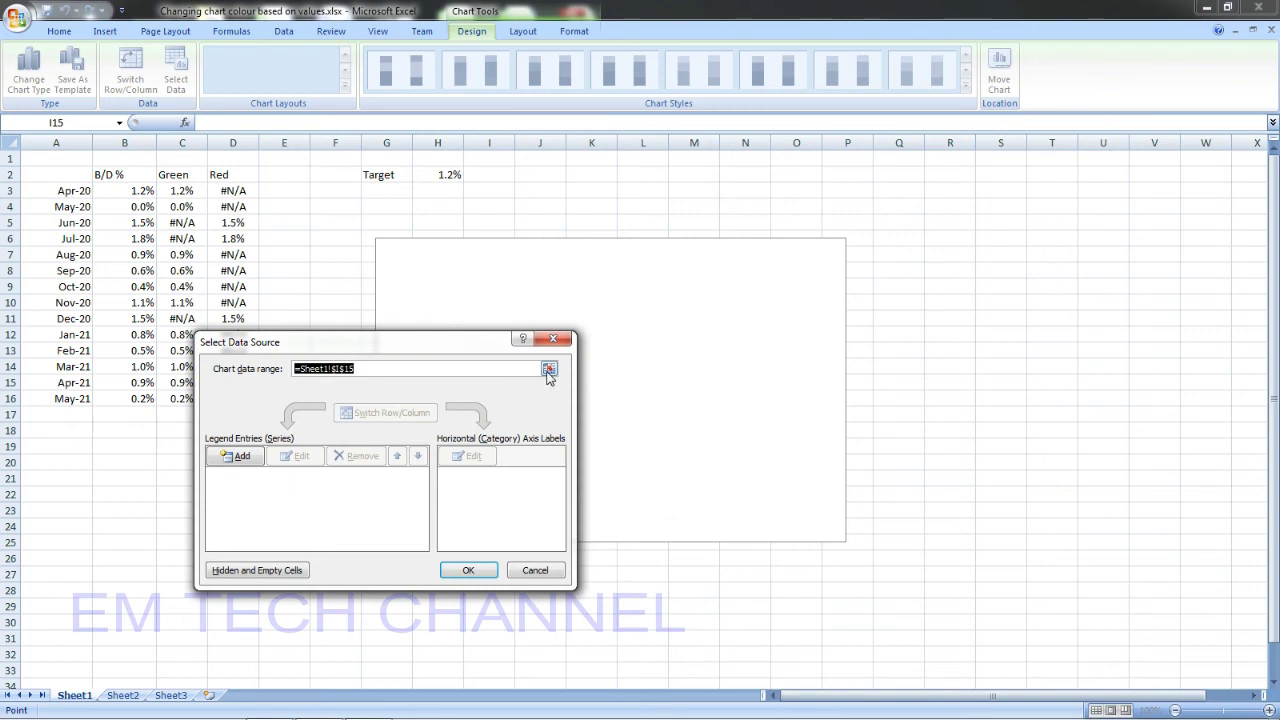
left_click(549, 369)
left_click_drag(79, 189, 74, 399)
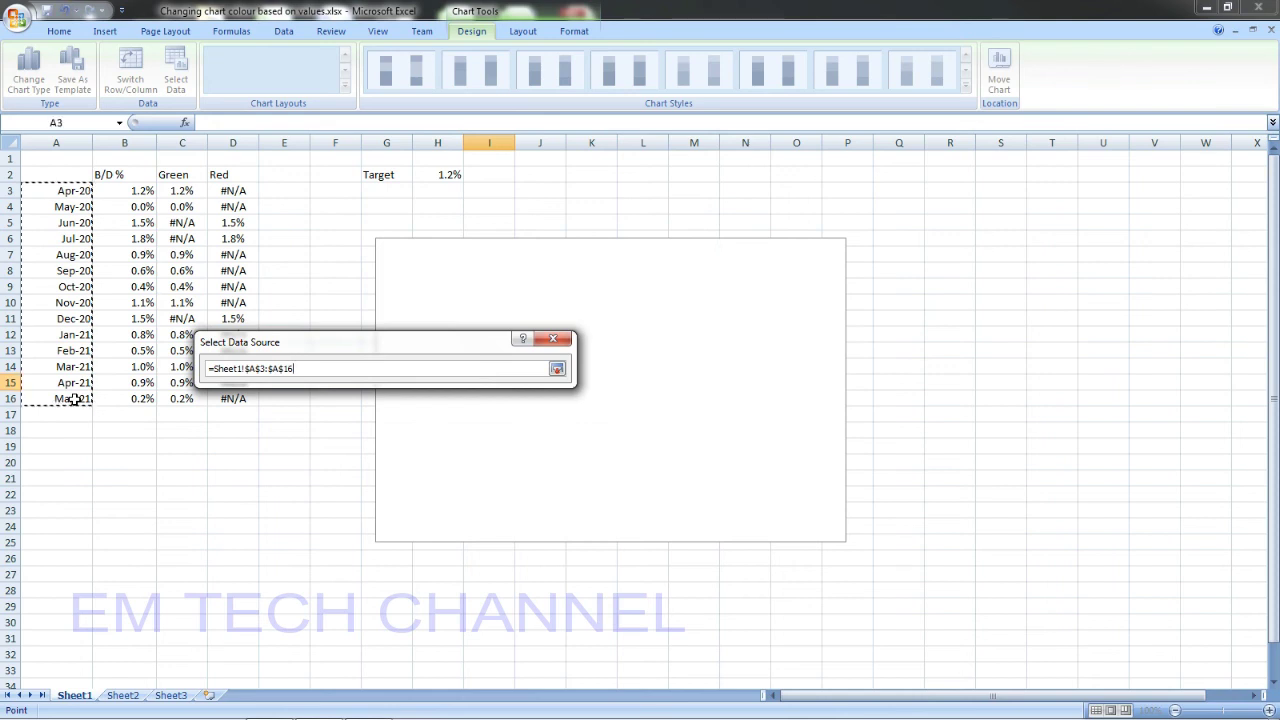
left_click_drag(185, 192, 242, 398)
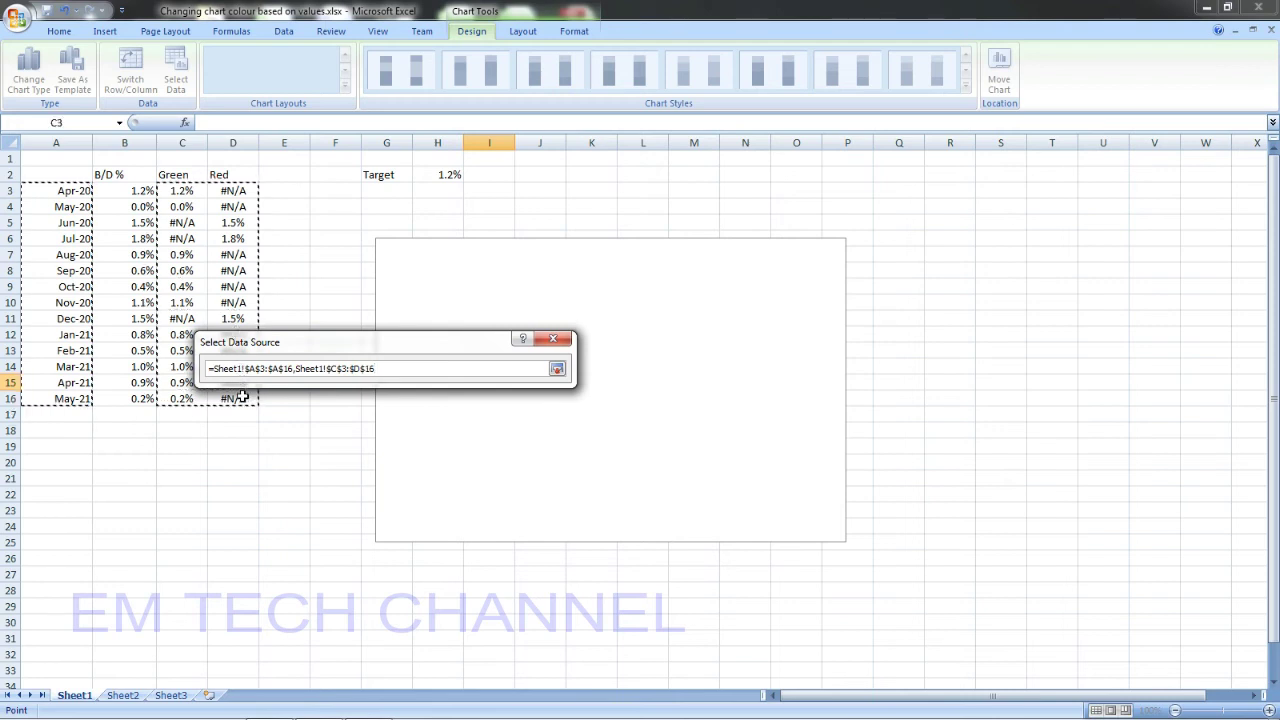
key("Return")
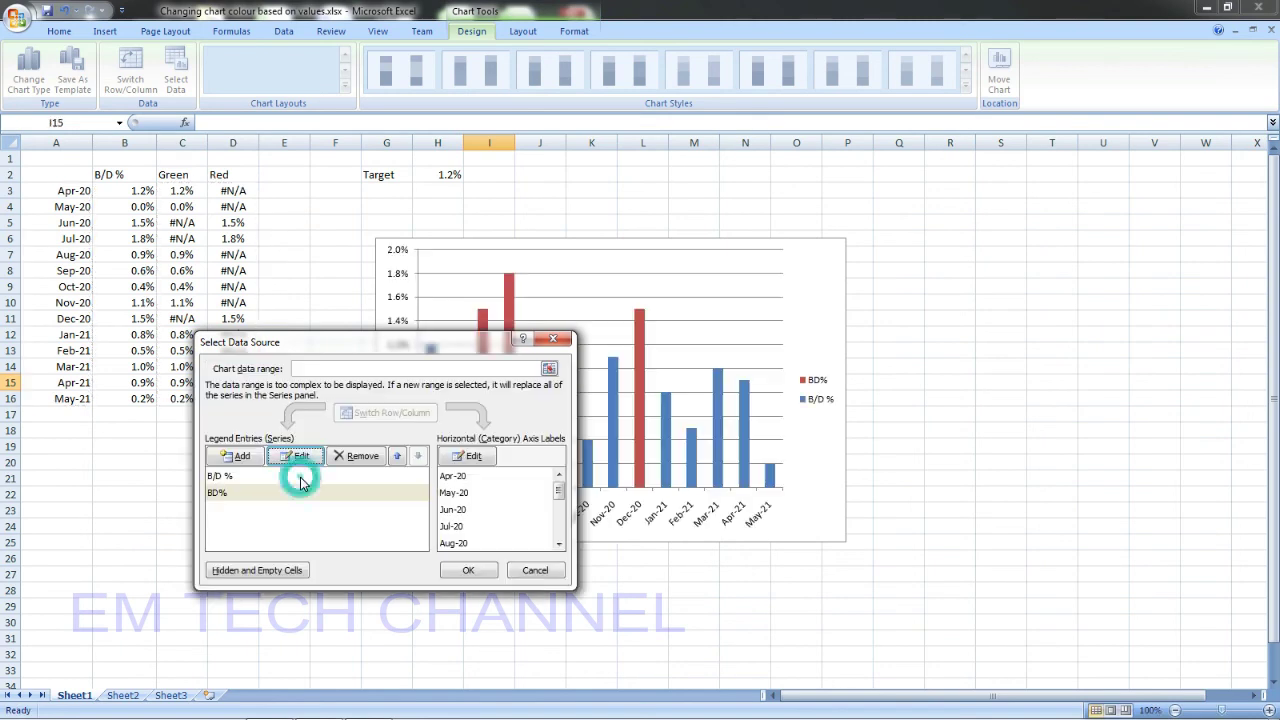
left_click(481, 567)
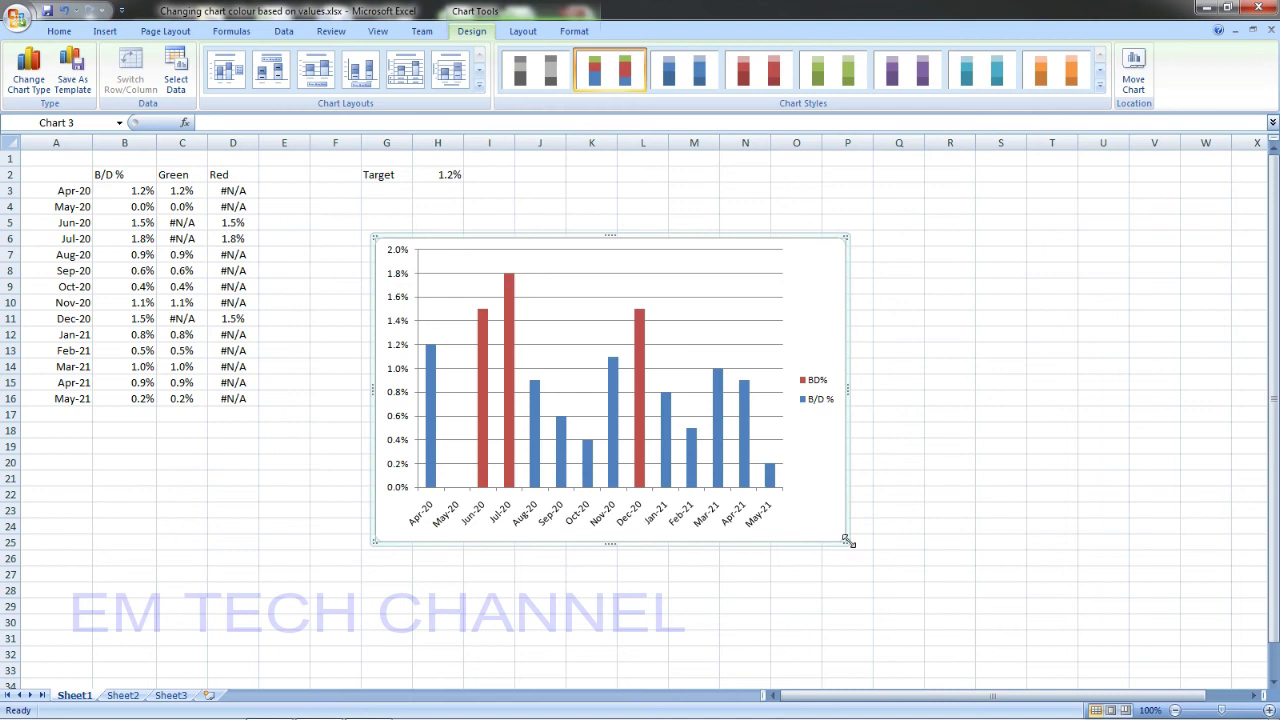
- Enlarge the chart to extend to about cell S26 and set the May-20 value in B4 to 0.5%
left_click_drag(847, 540, 1010, 556)
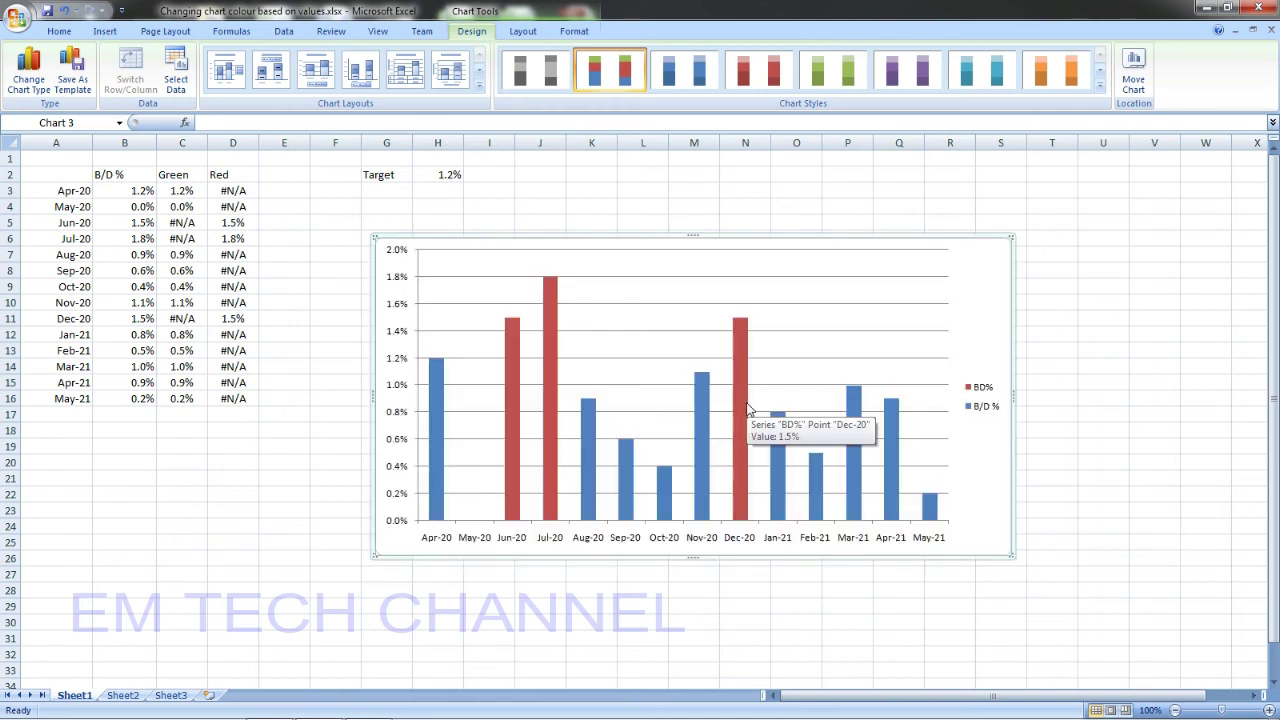
left_click(138, 208)
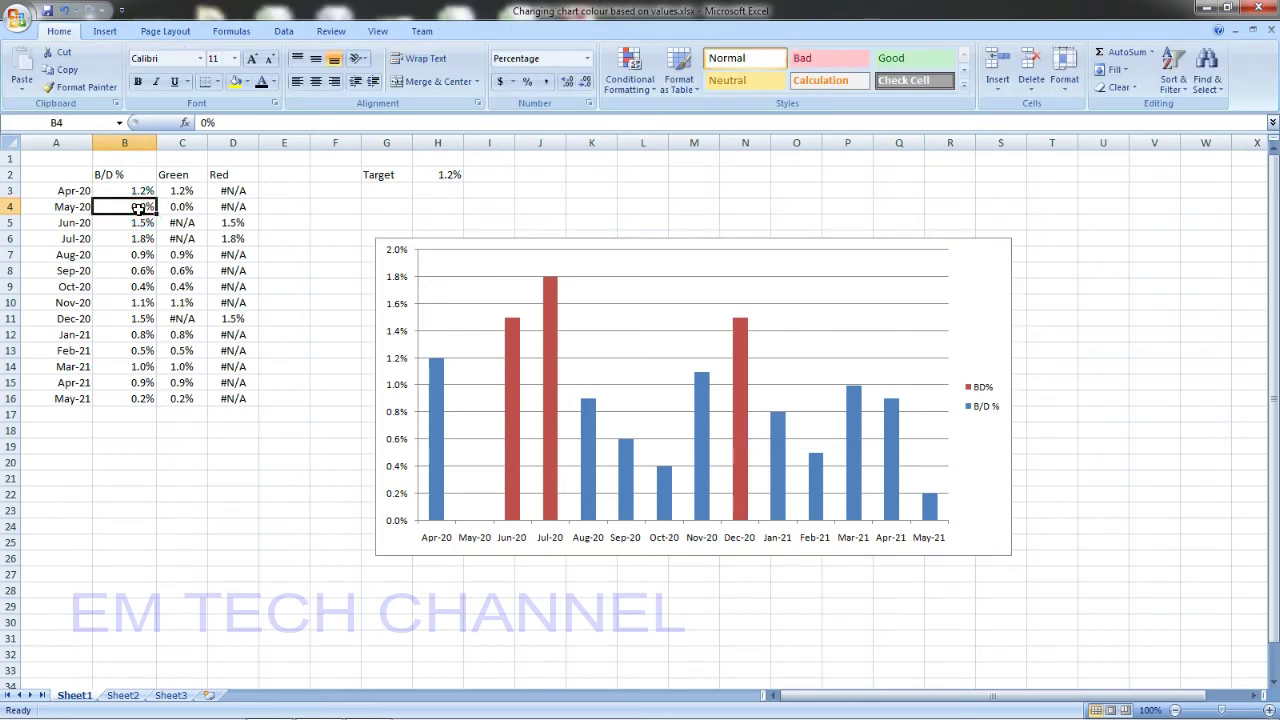
type("0.5")
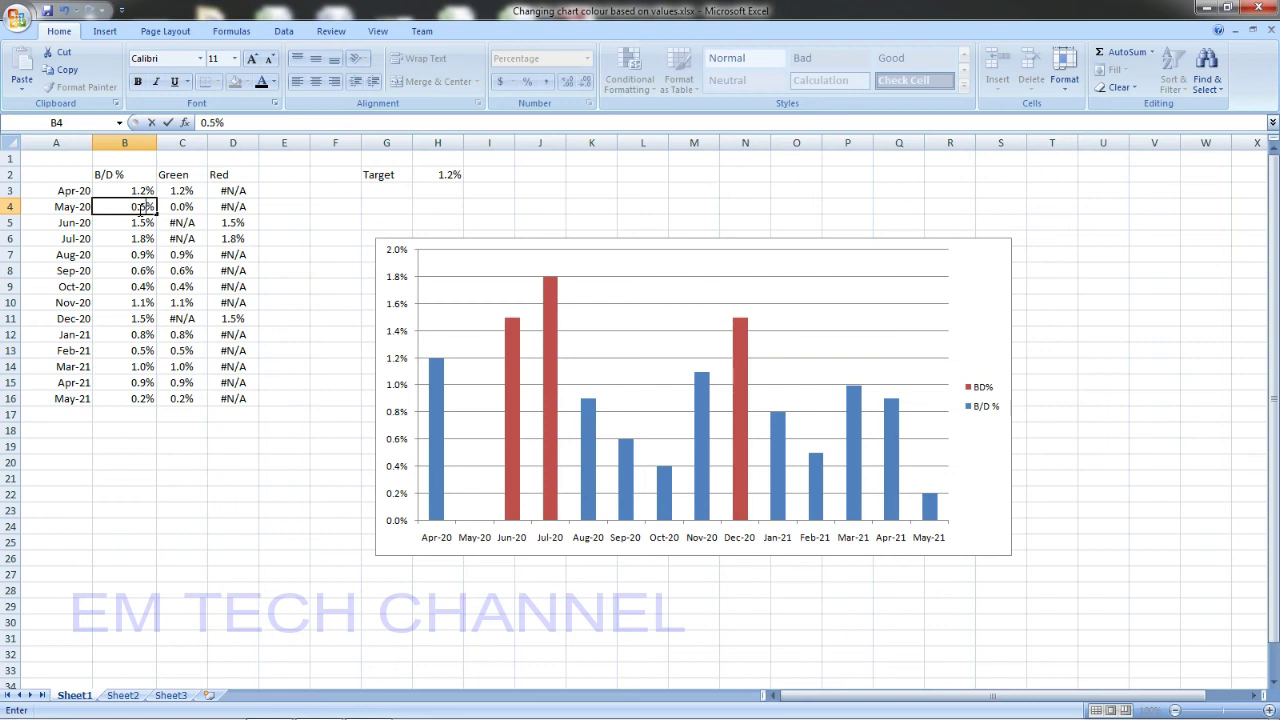
key("Return")
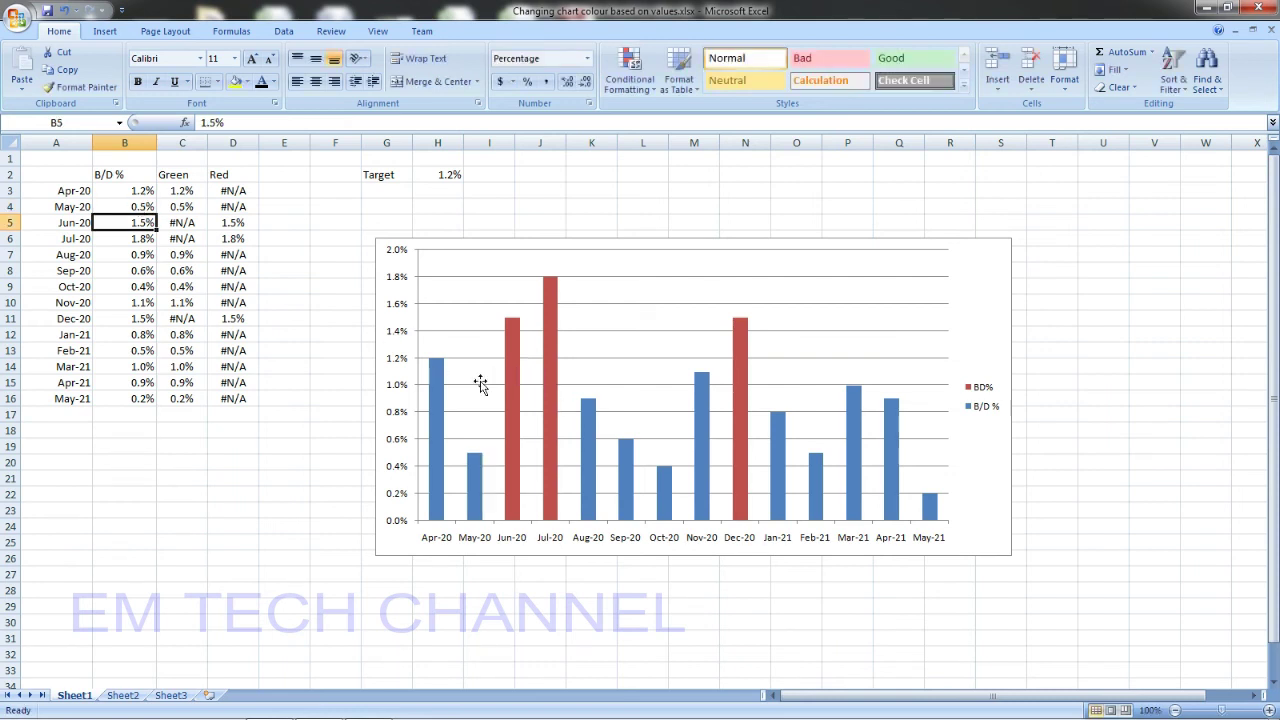
- Give the B/D % series, the blue columns in the chart, a solid fill in standard green
left_click(442, 383)
right_click(442, 383)
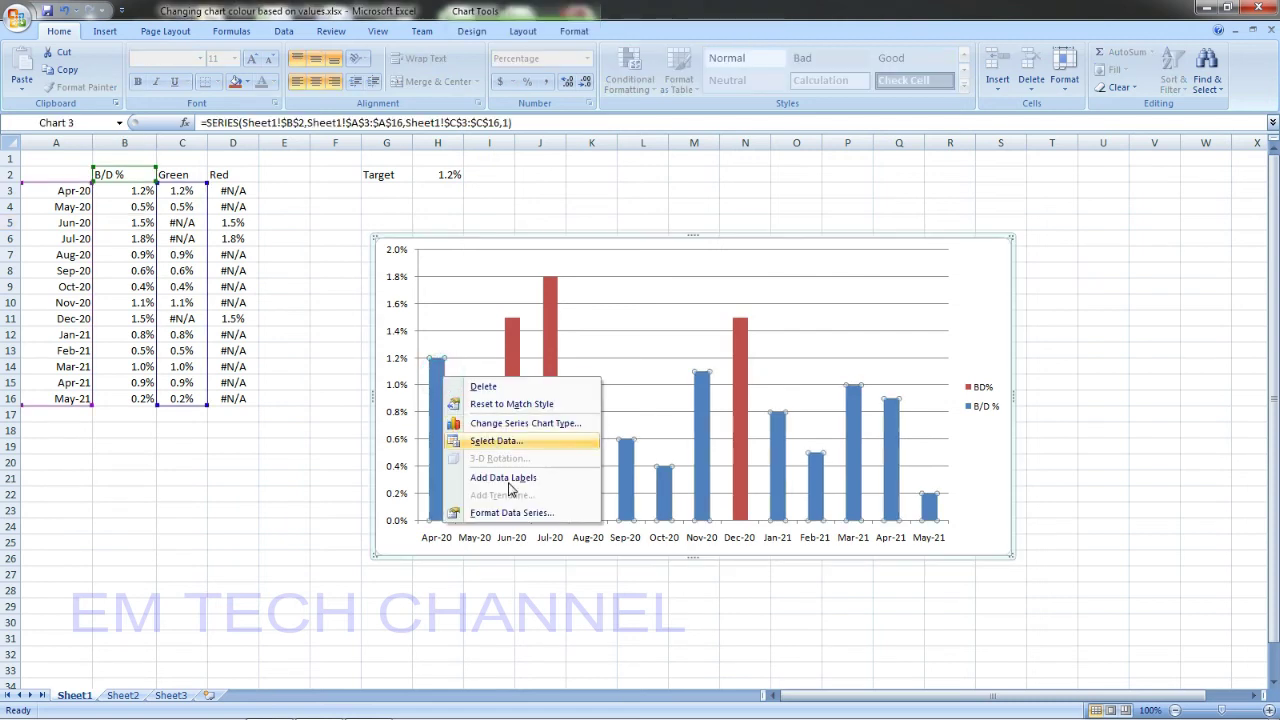
left_click(518, 514)
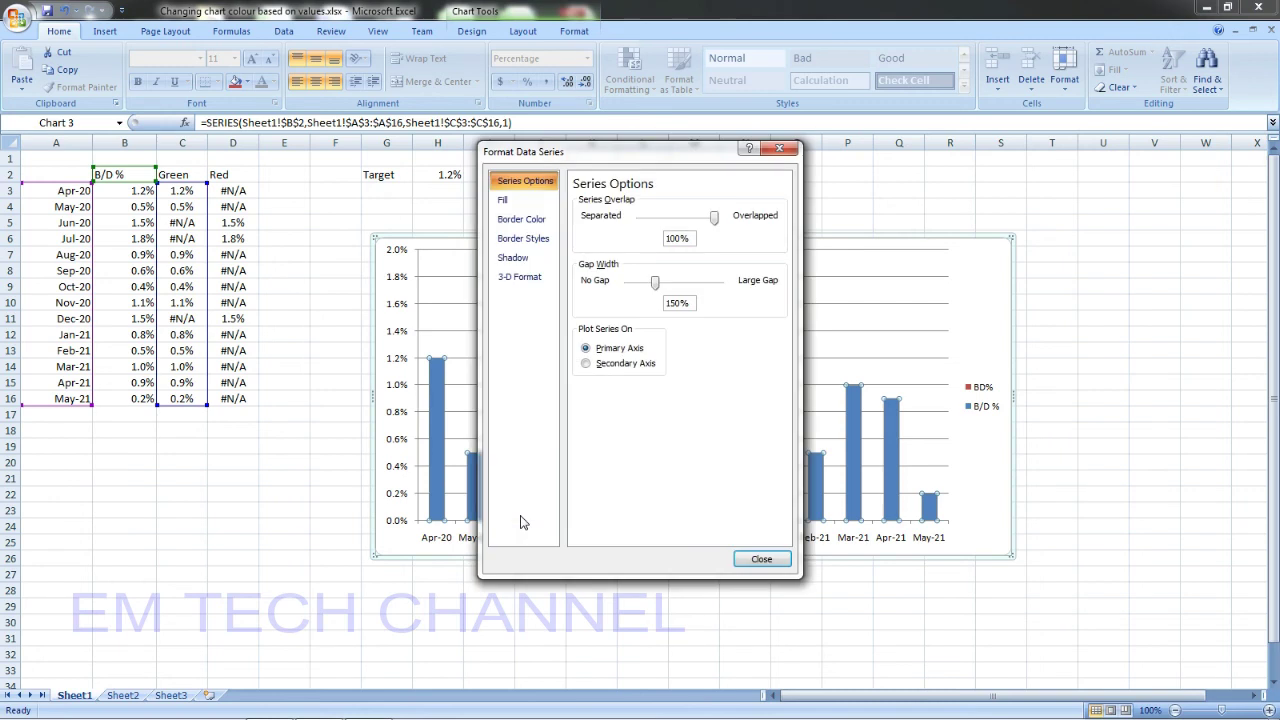
left_click(533, 200)
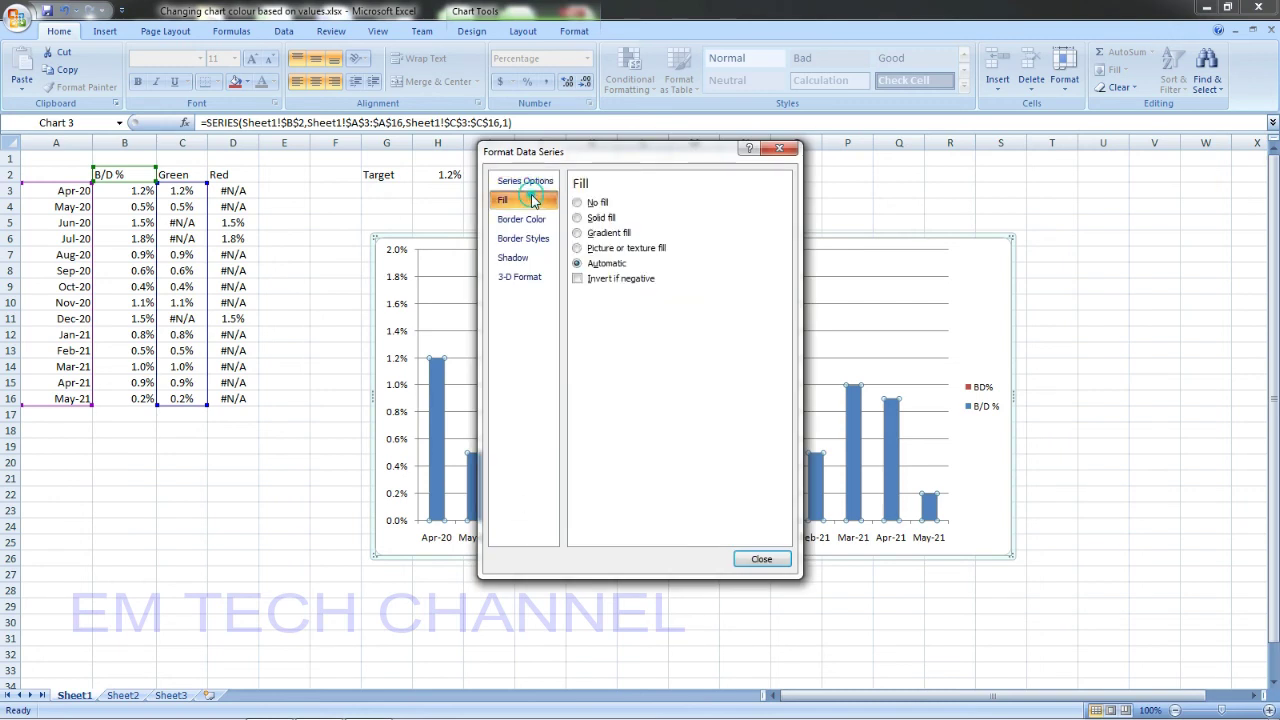
left_click(613, 220)
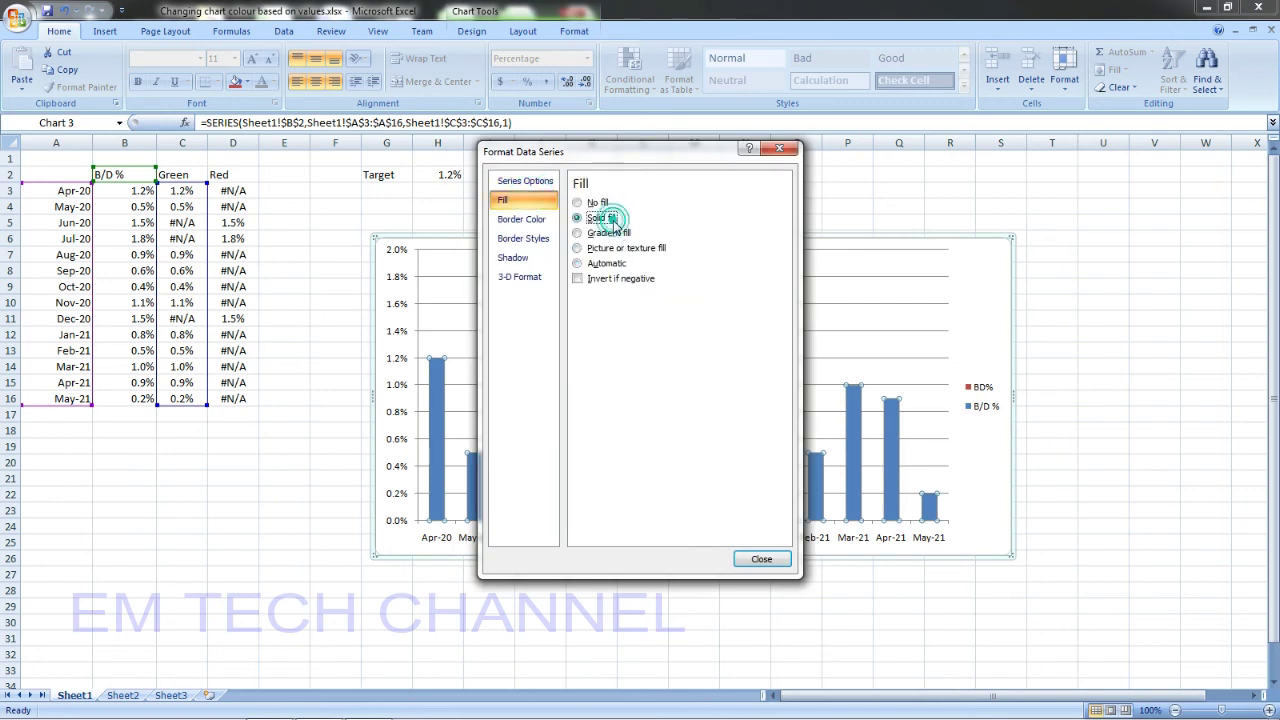
left_click(645, 298)
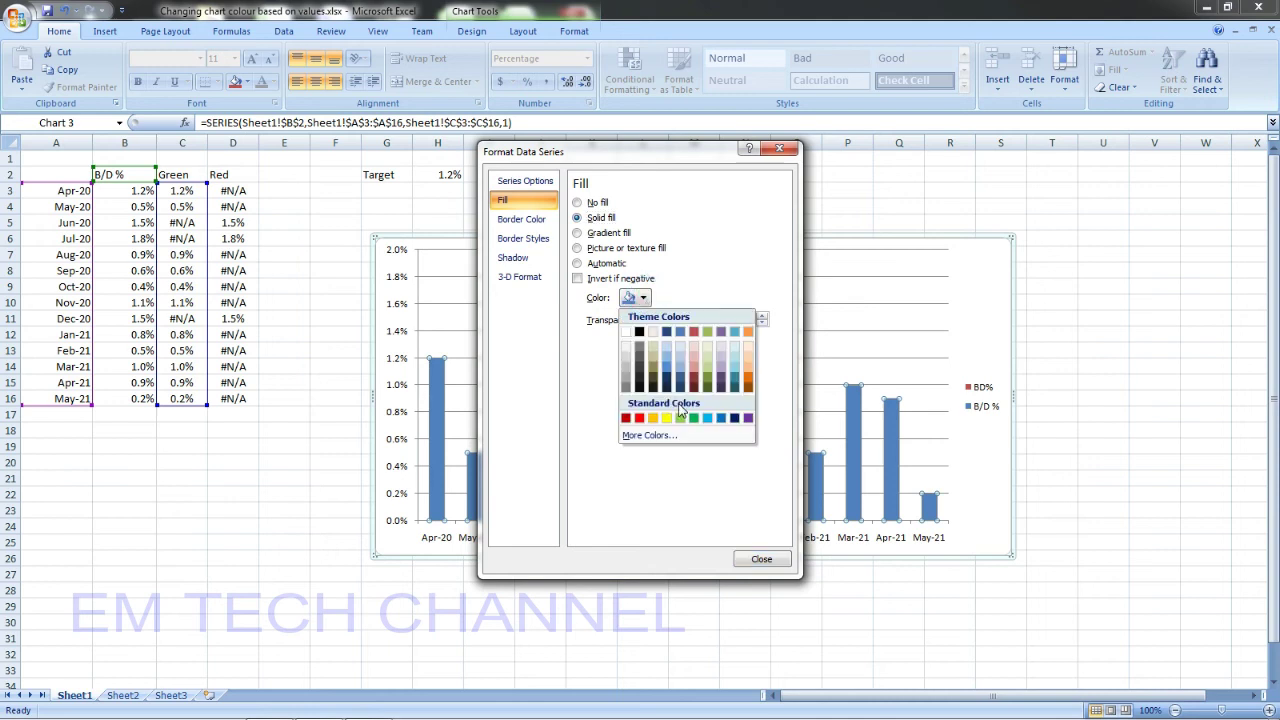
left_click(694, 419)
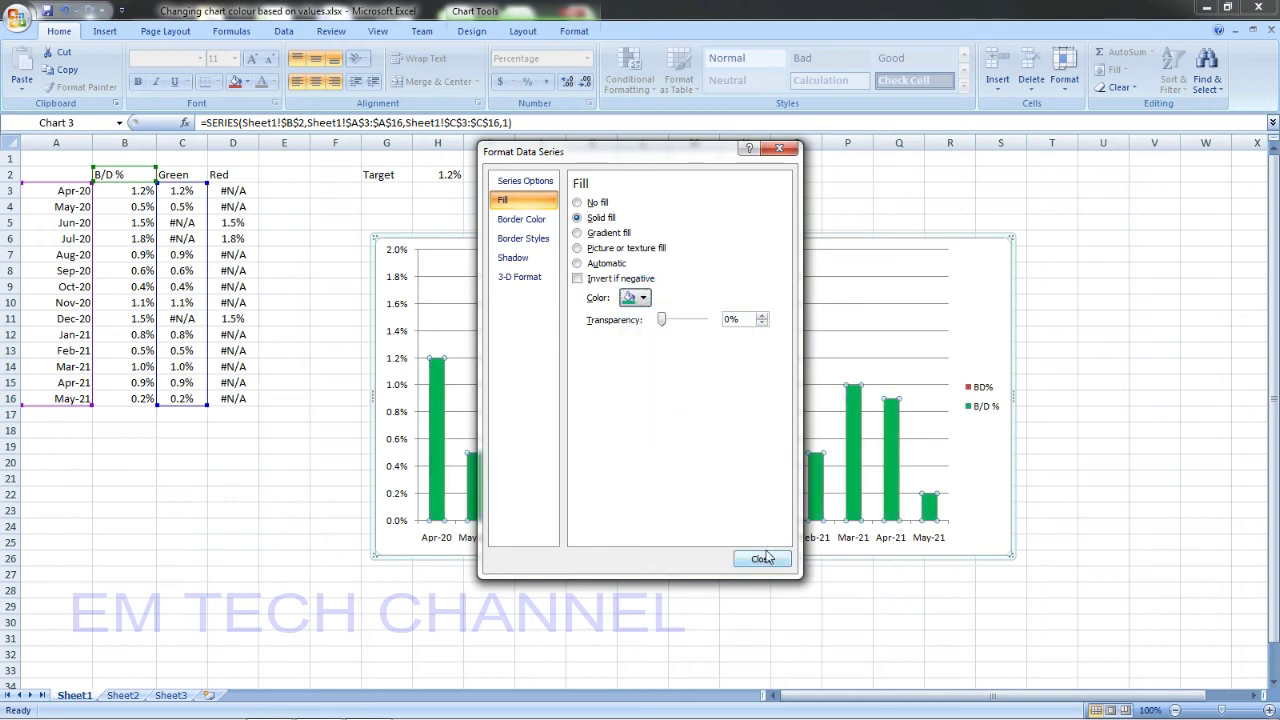
left_click(764, 558)
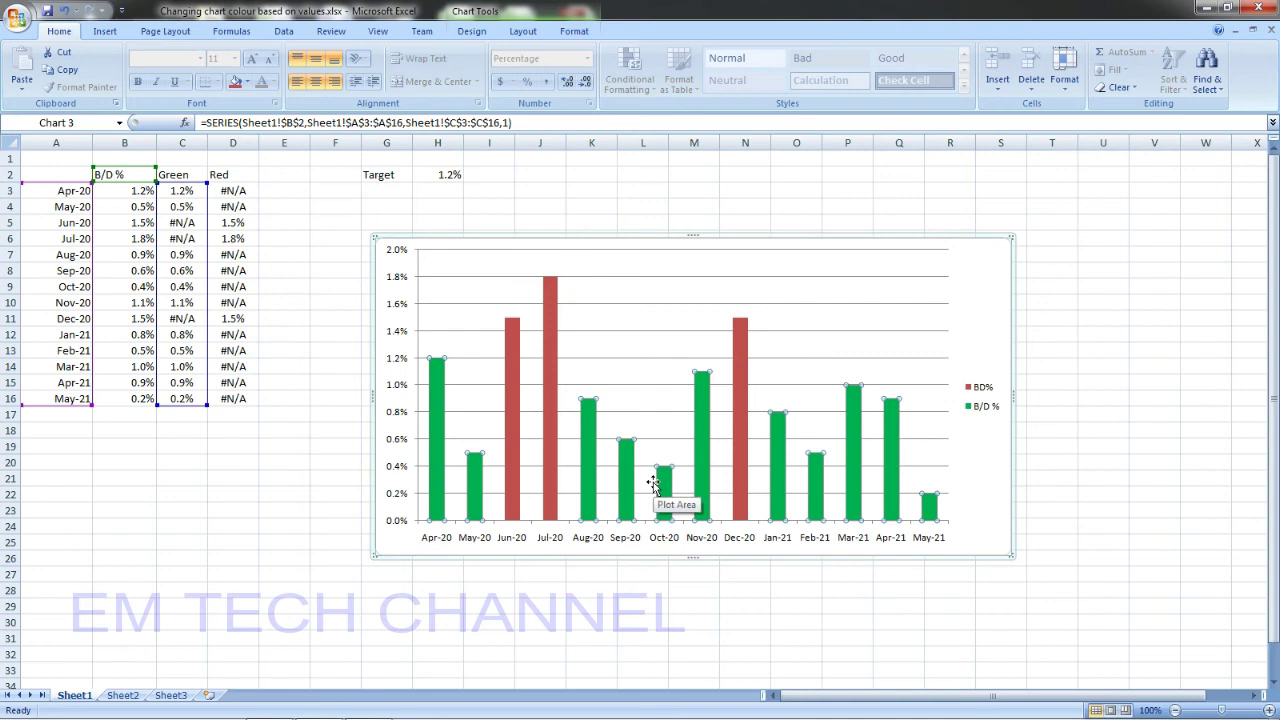
- Give the BD% series, the columns for Jun-20, Jul-20 and Dec-20, a solid fill in standard red
left_click(515, 327)
right_click(515, 327)
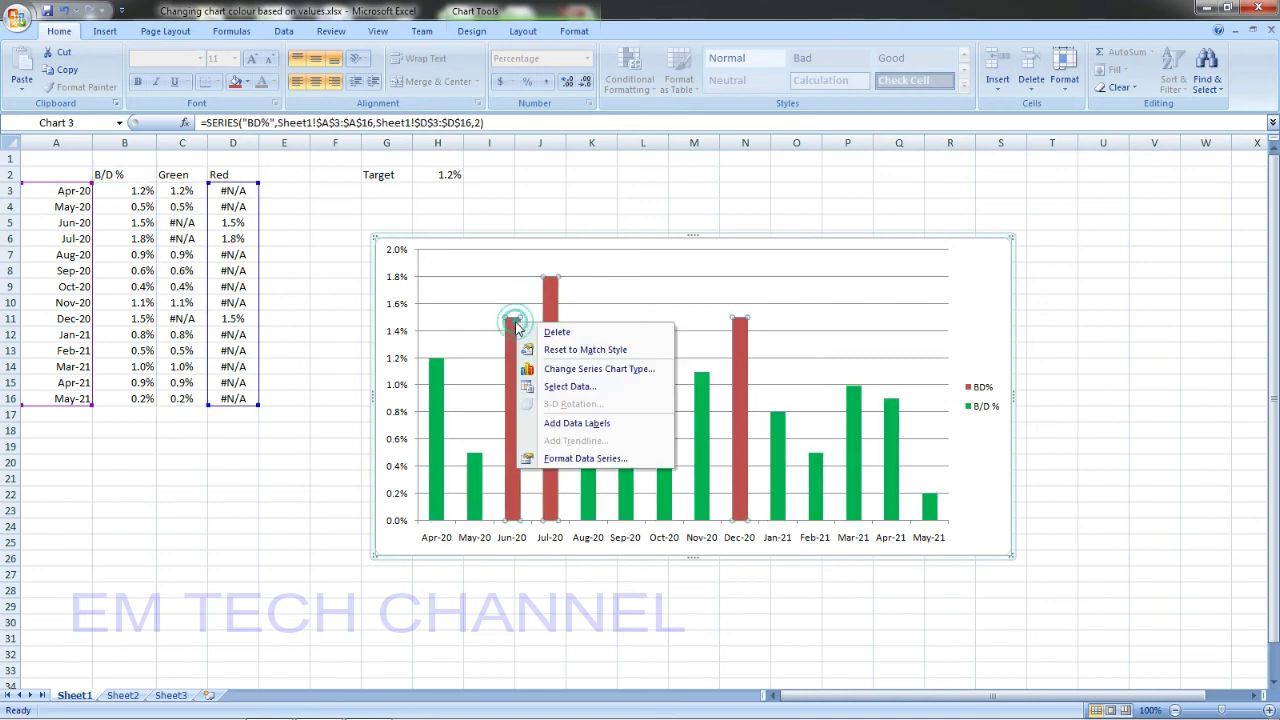
left_click(614, 462)
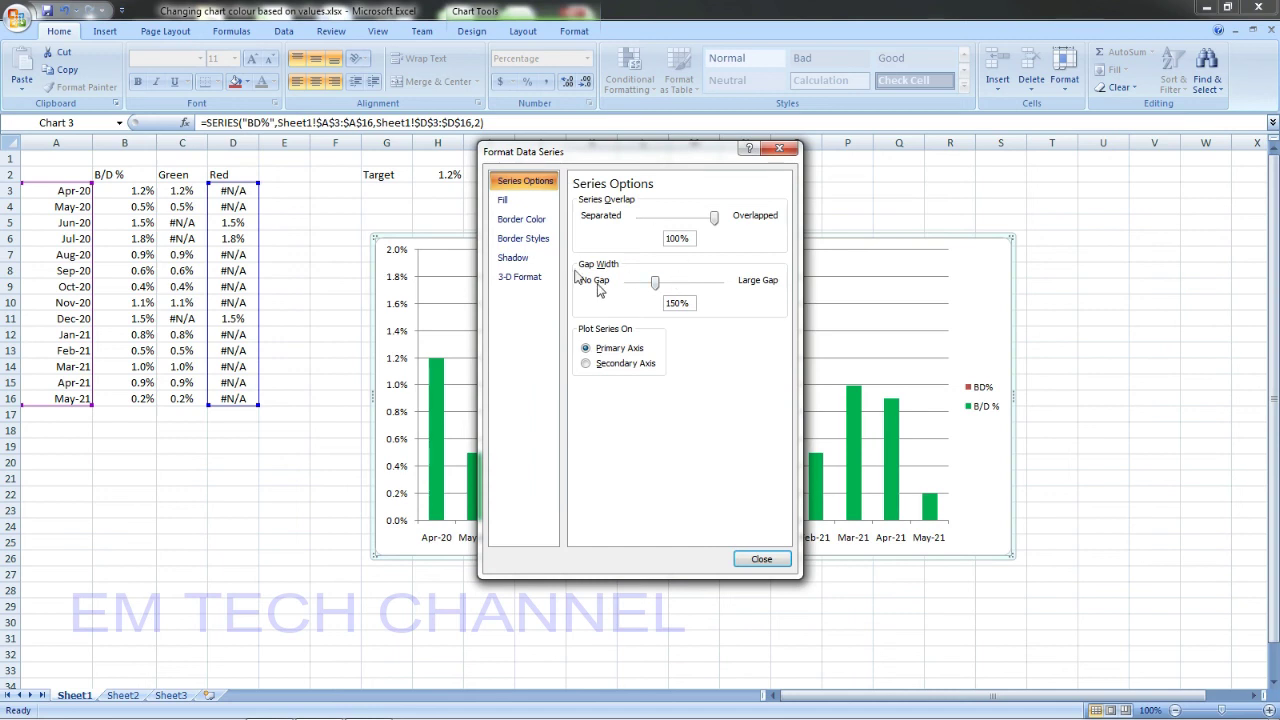
left_click(522, 219)
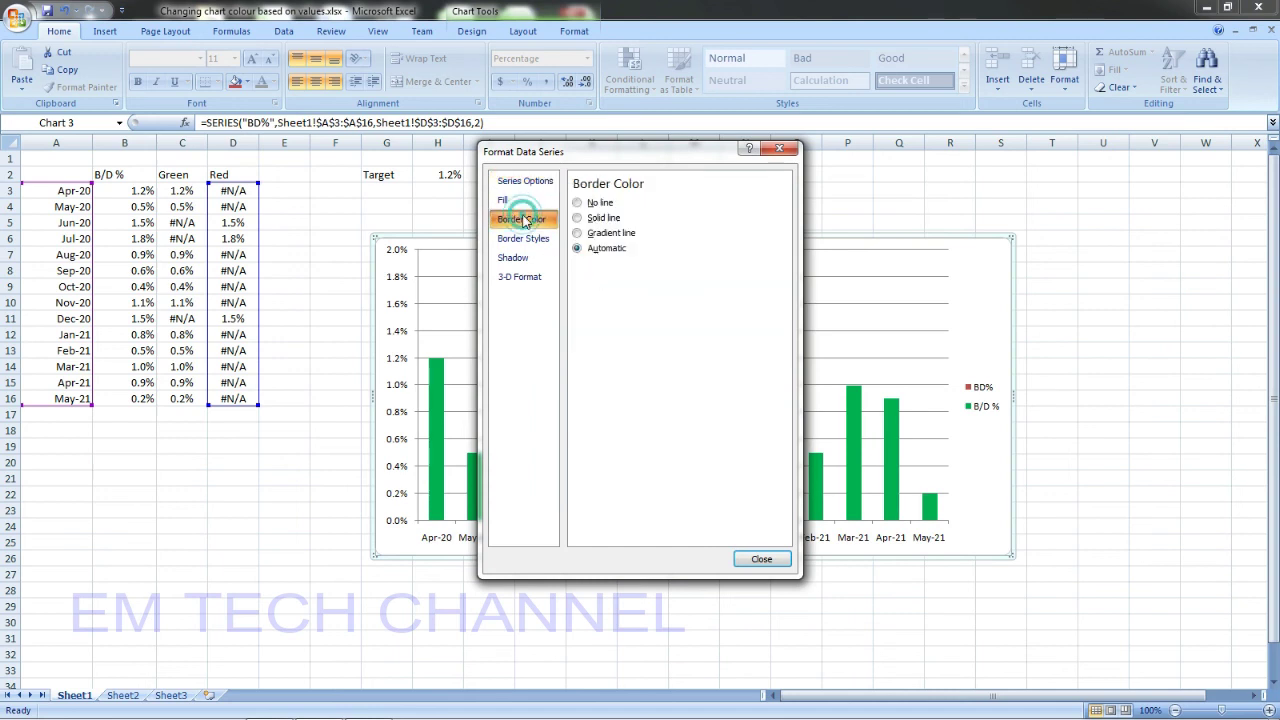
left_click(505, 200)
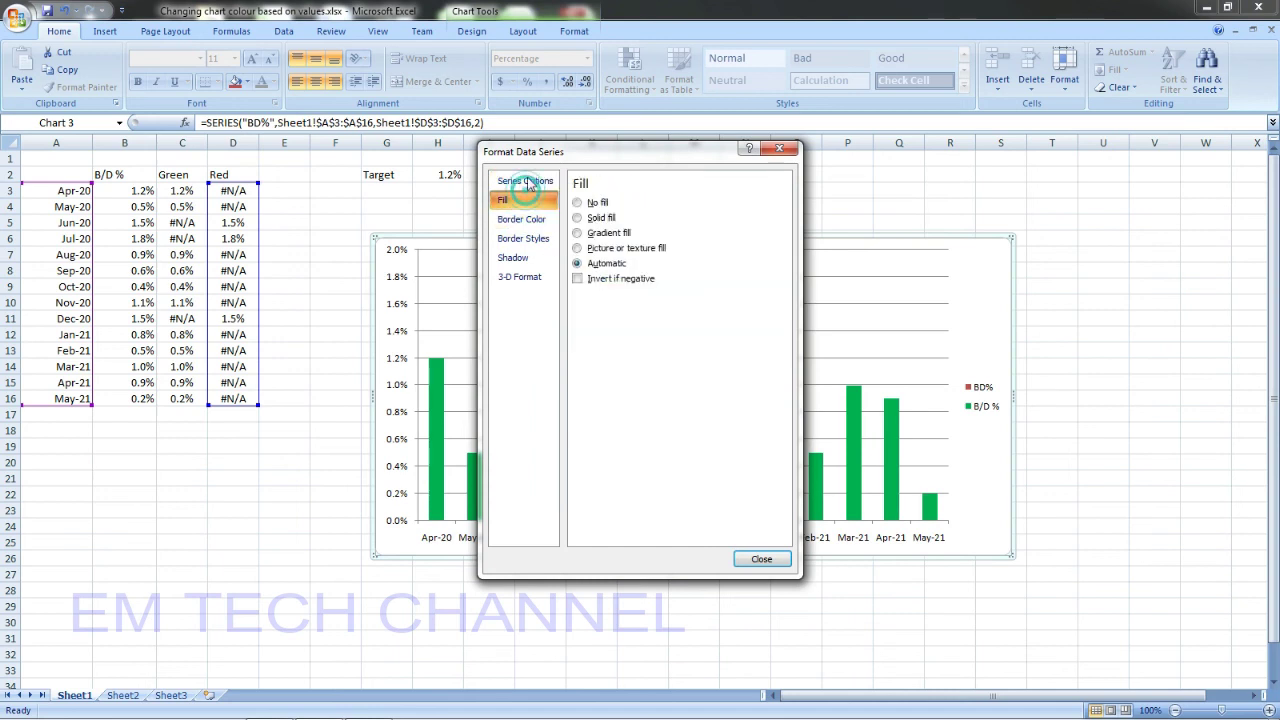
left_click(600, 219)
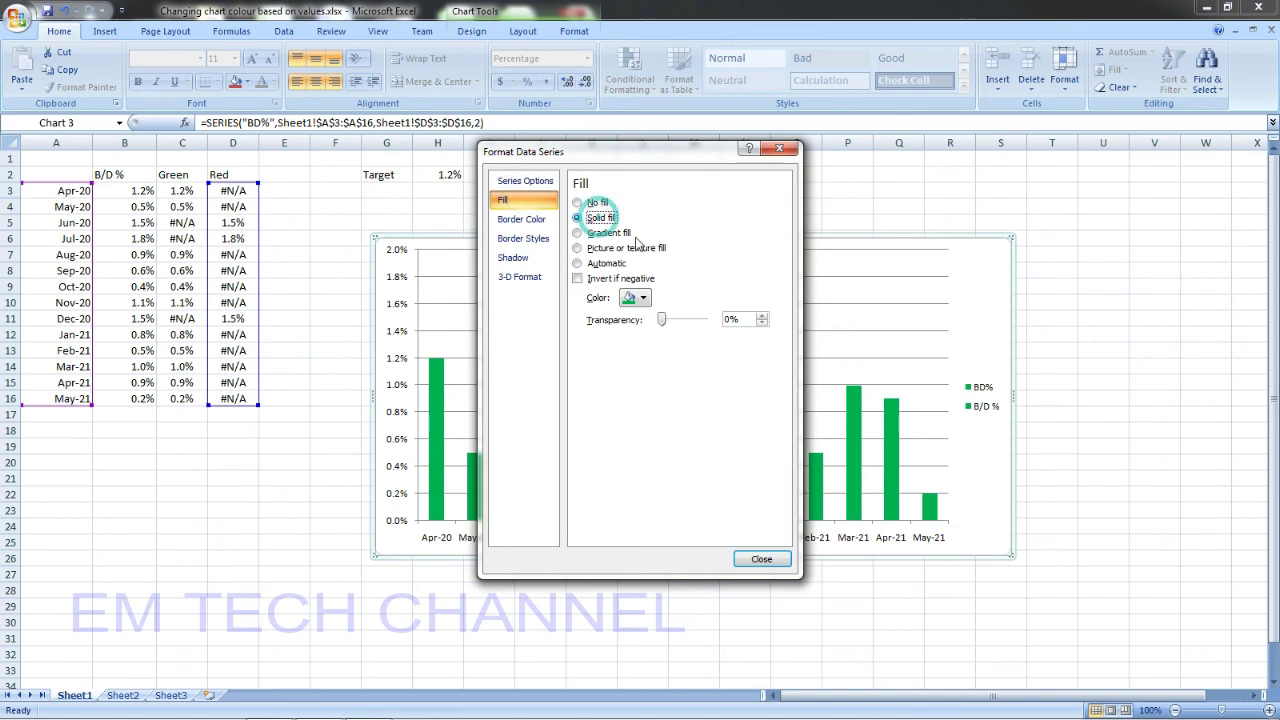
left_click(641, 299)
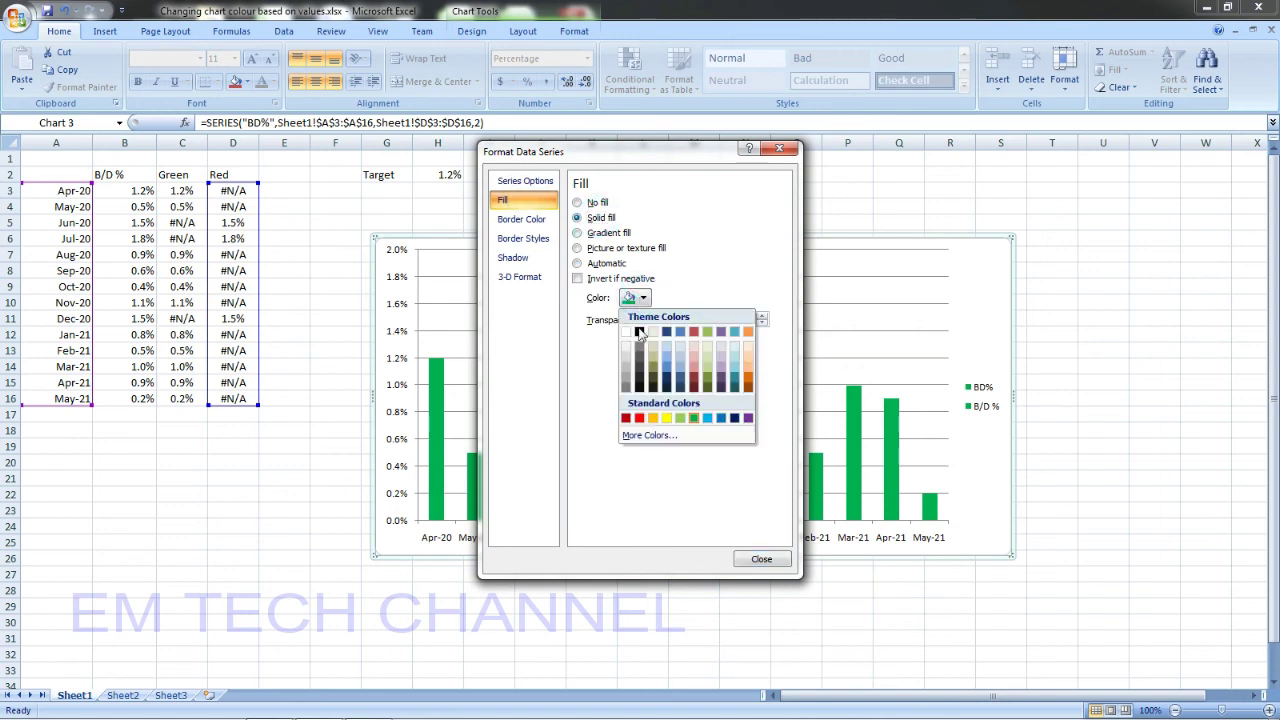
left_click(640, 418)
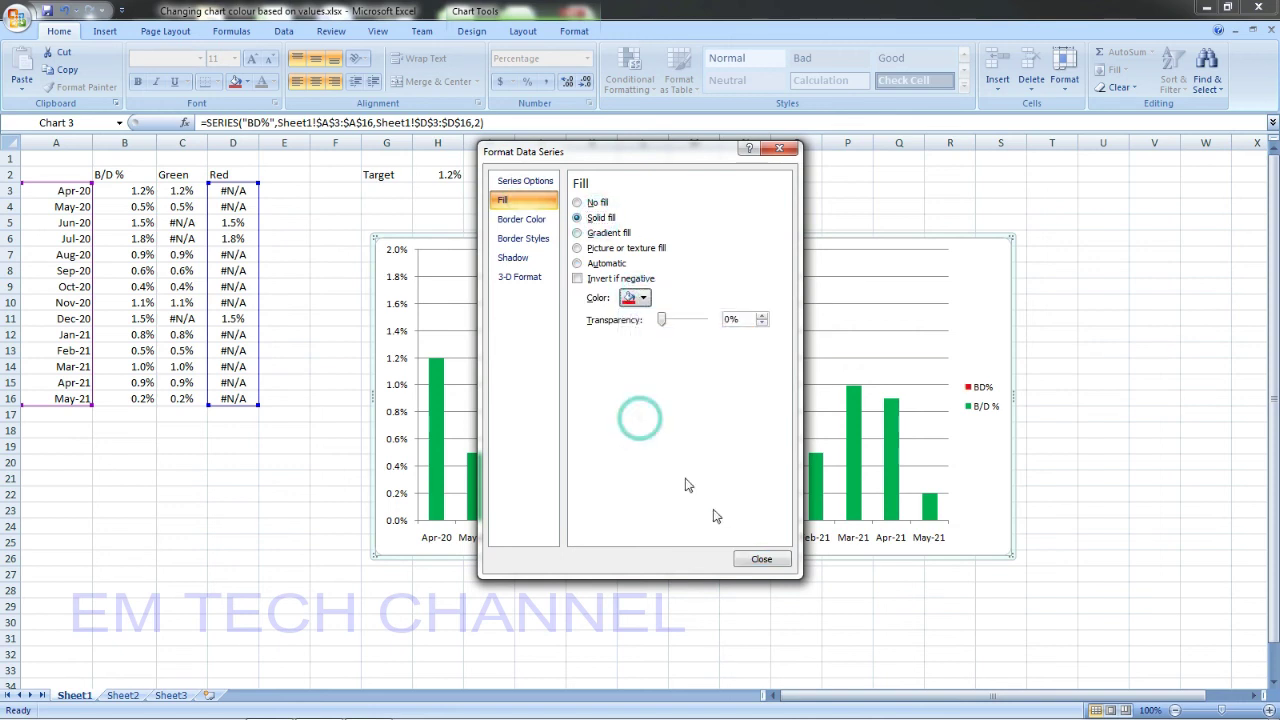
left_click(760, 560)
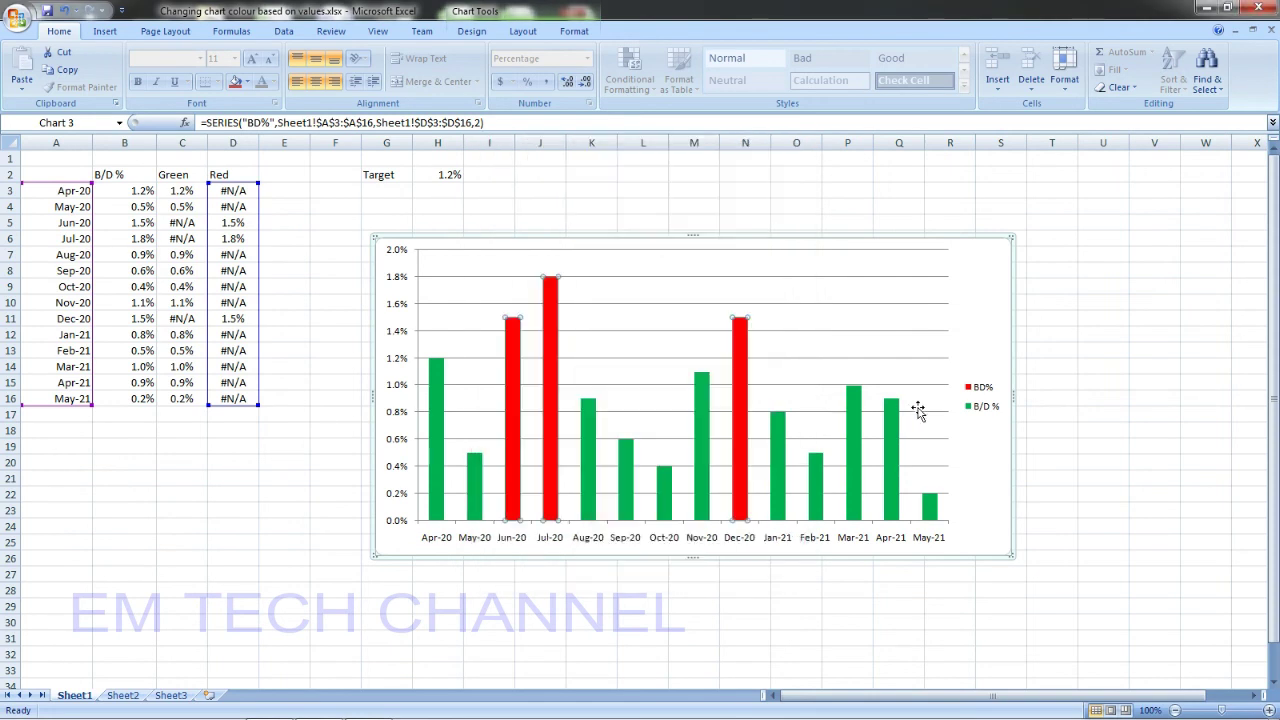
- Delete the chart's legend and add a chart title positioned above the chart
left_click(986, 390)
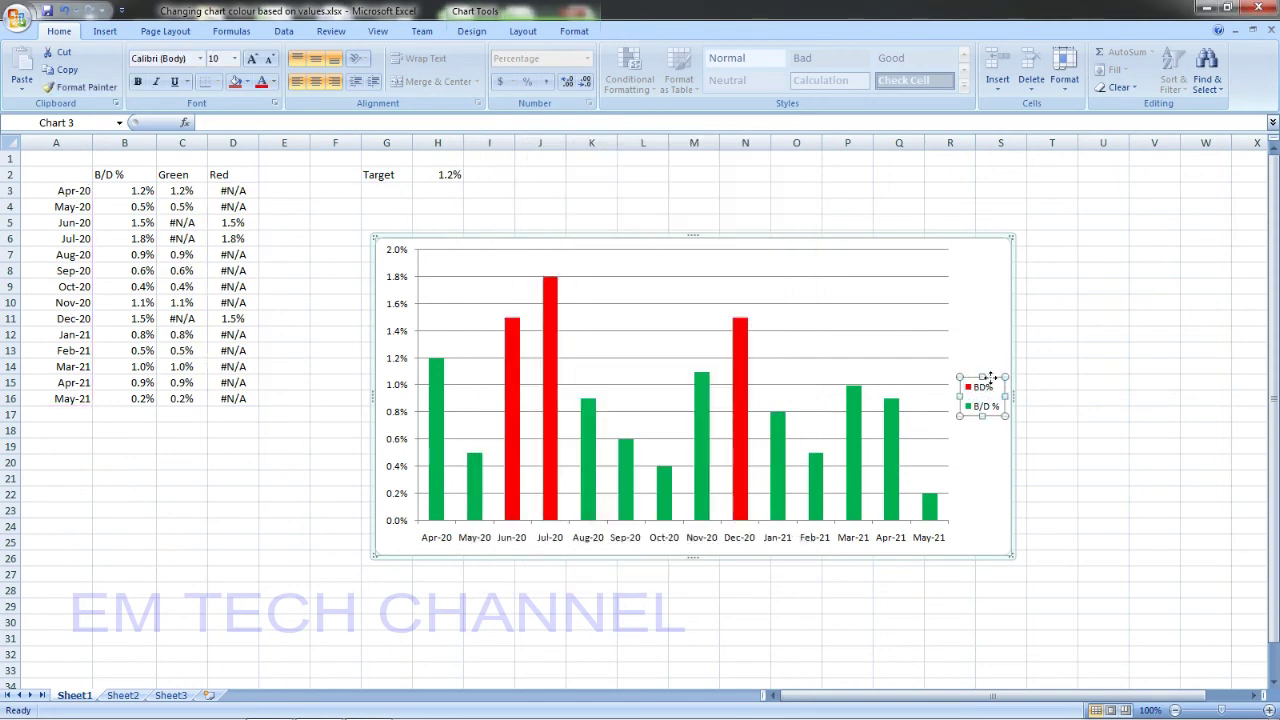
key("Delete")
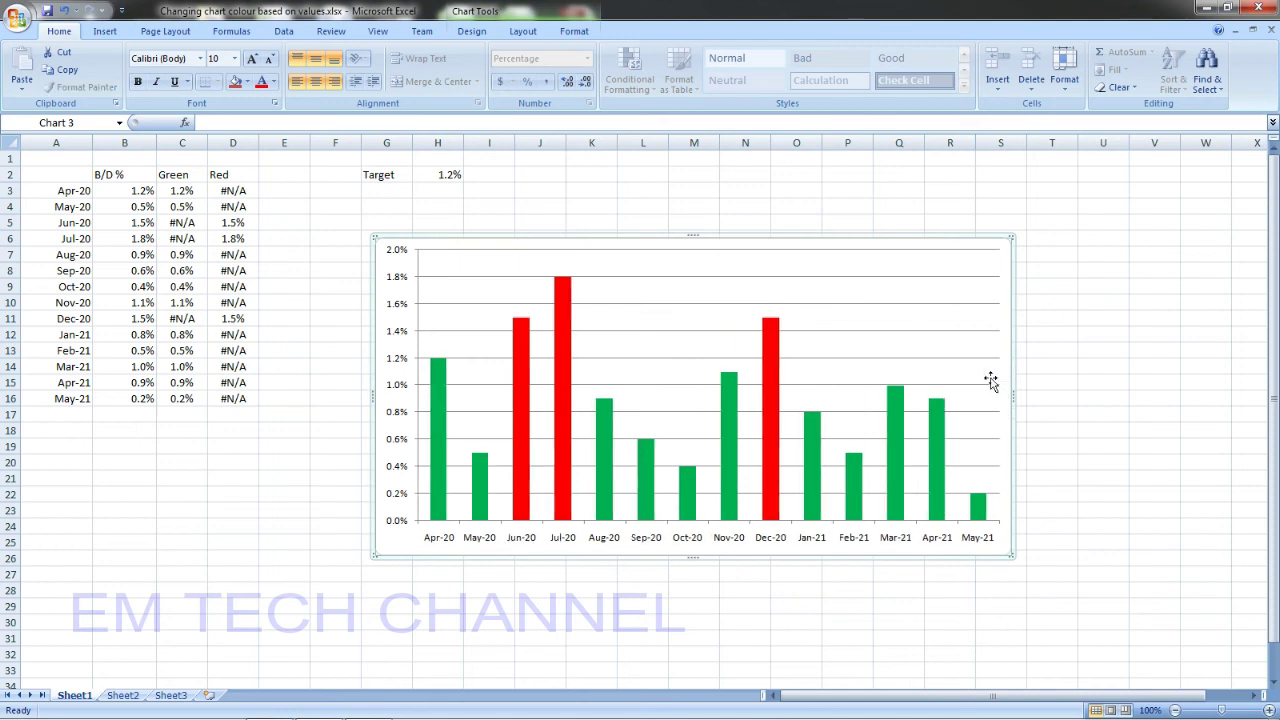
left_click(918, 294)
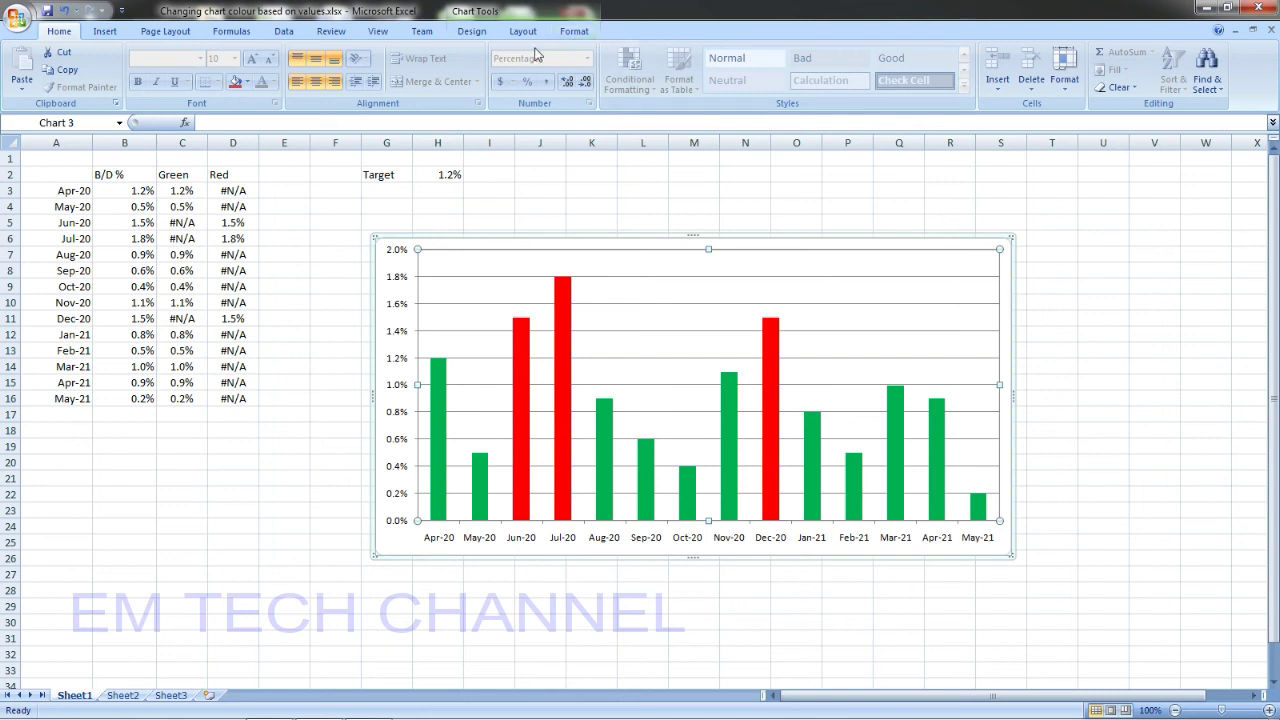
left_click(488, 31)
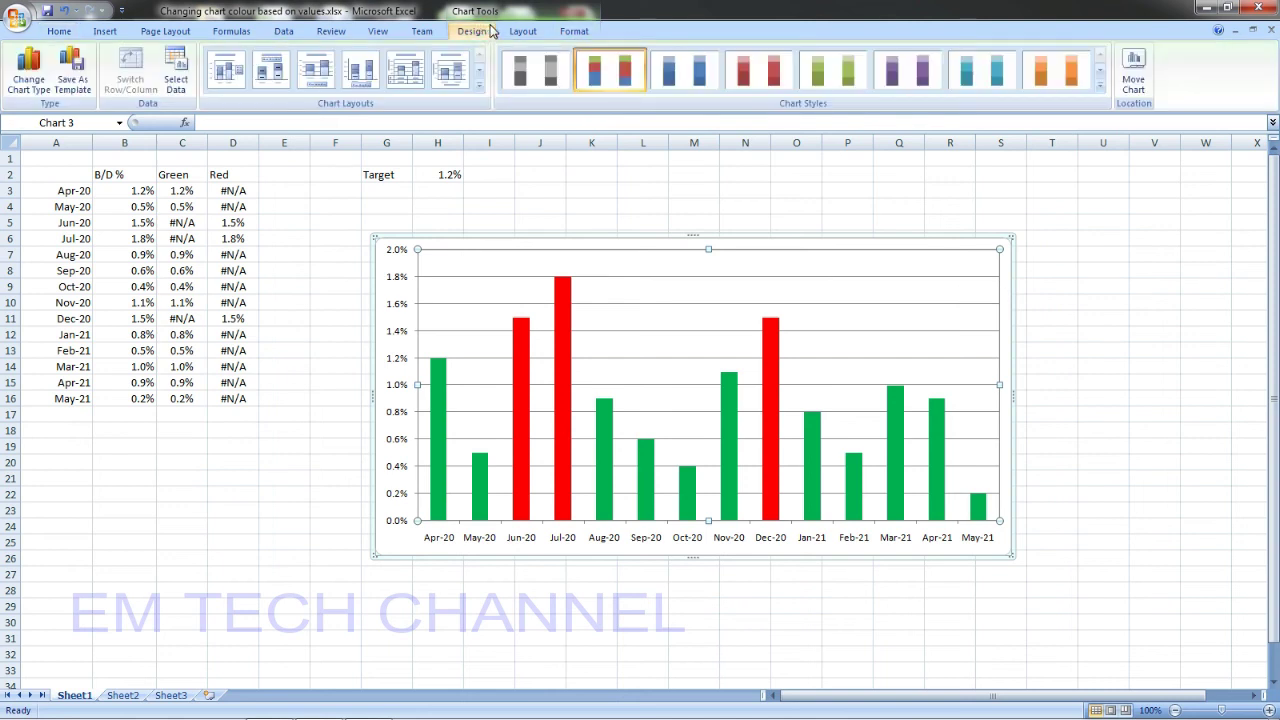
left_click(520, 34)
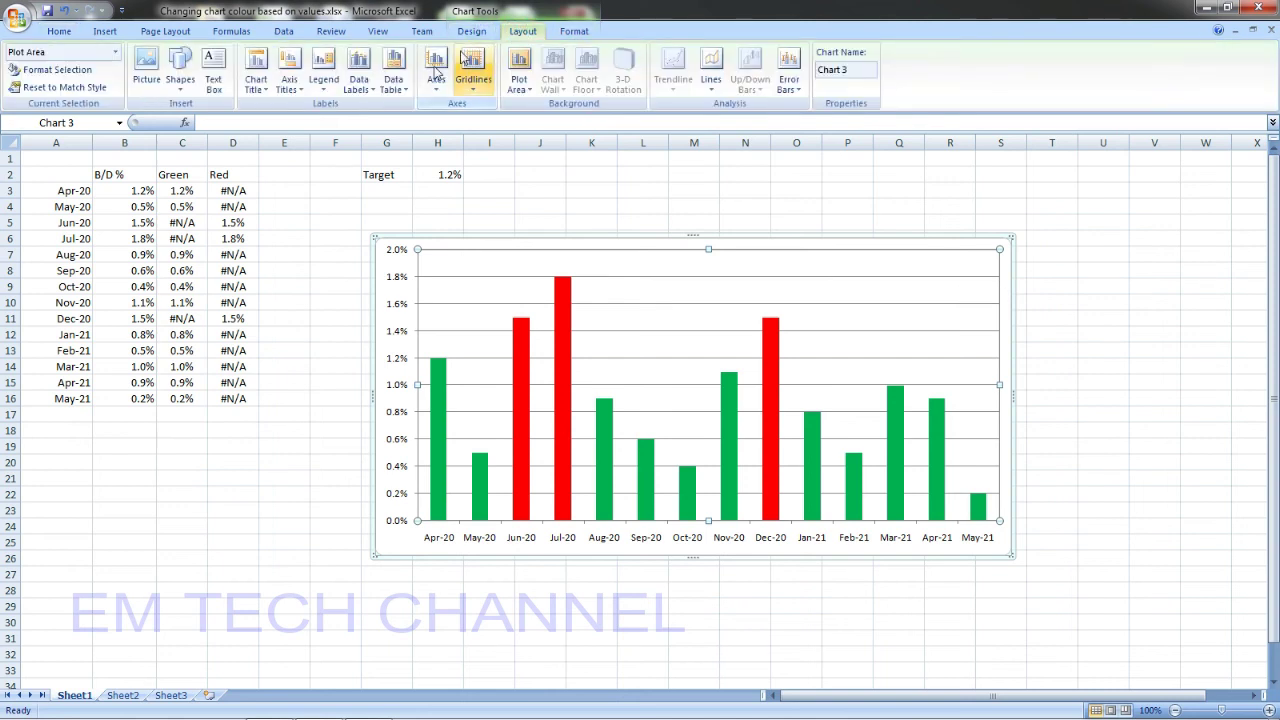
left_click(257, 80)
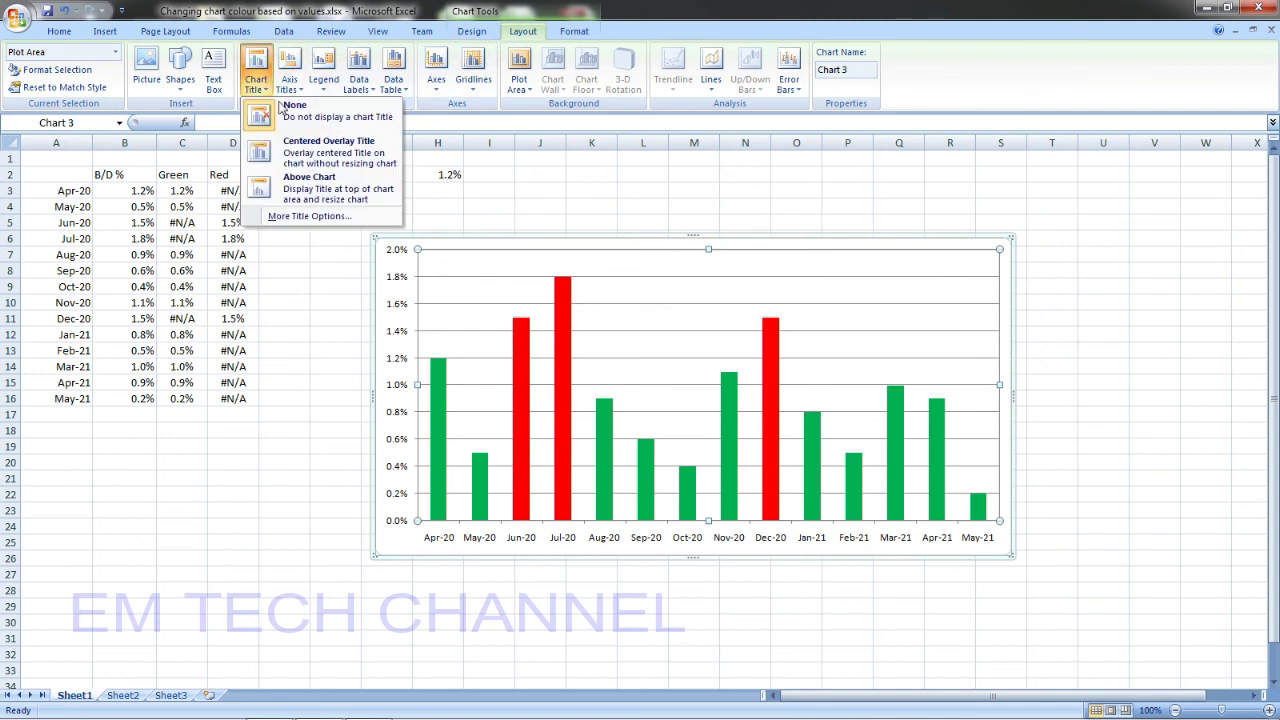
left_click(312, 185)
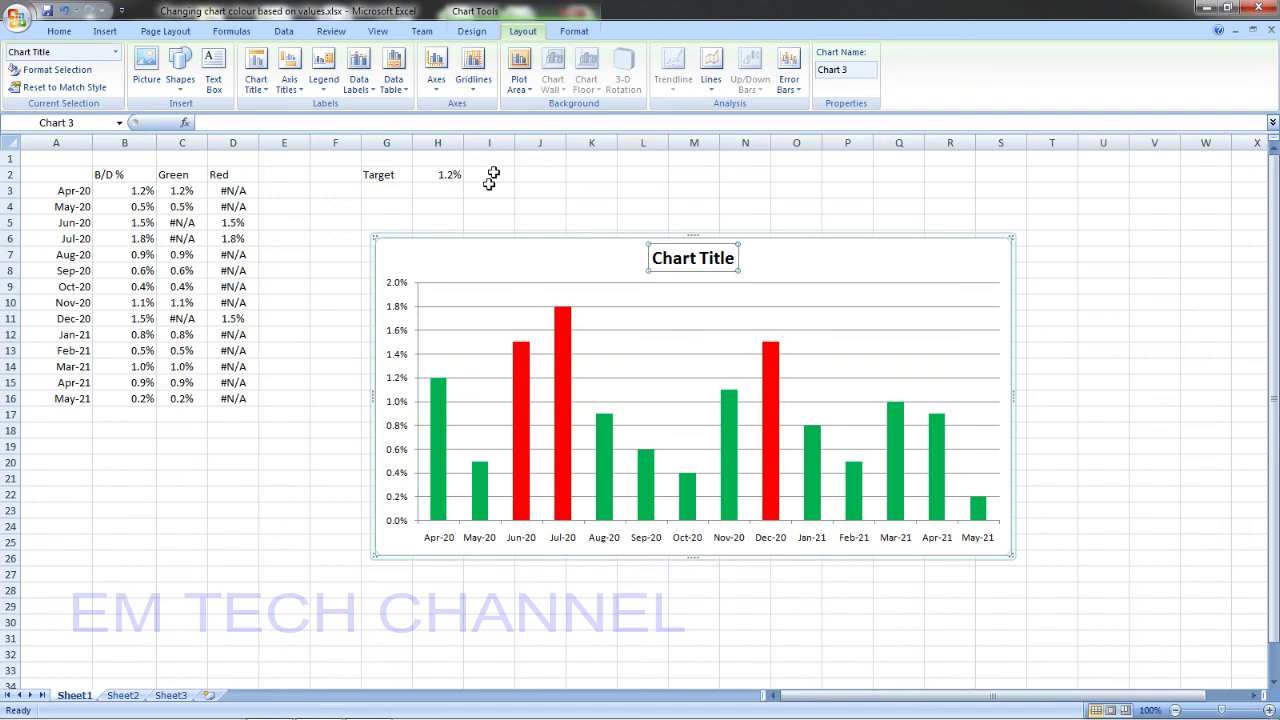
- Replace the placeholder chart title text with BREAK DOWN % FY 2020-2021
left_click(725, 266)
key("BackSpace")
key("BackSpace")
key("BackSpace")
key("BackSpace")
key("BackSpace")
key("BackSpace")
key("BackSpace")
key("BackSpace")
key("BackSpace")
key("BackSpace")
key("BackSpace")
type("break")
key("BackSpace")
key("BackSpace")
key("BackSpace")
key("BackSpace")
key("BackSpace")
type("BREAK DOWN")
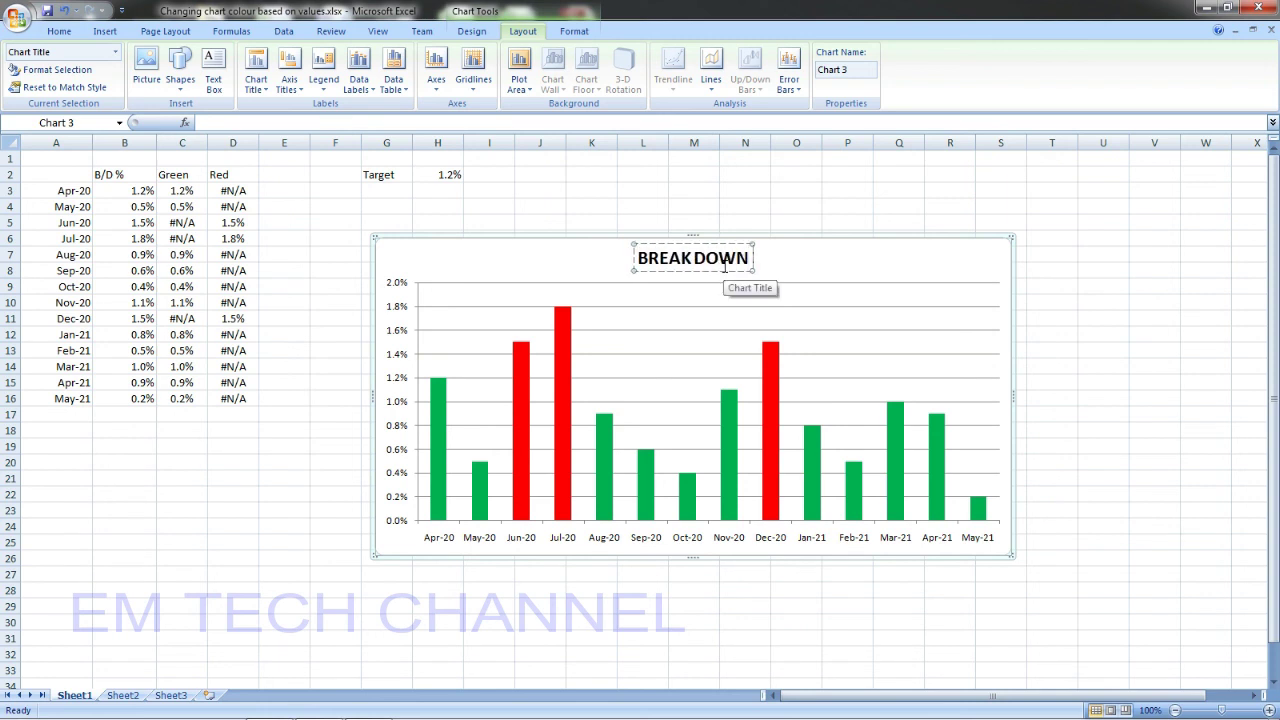
type(" %")
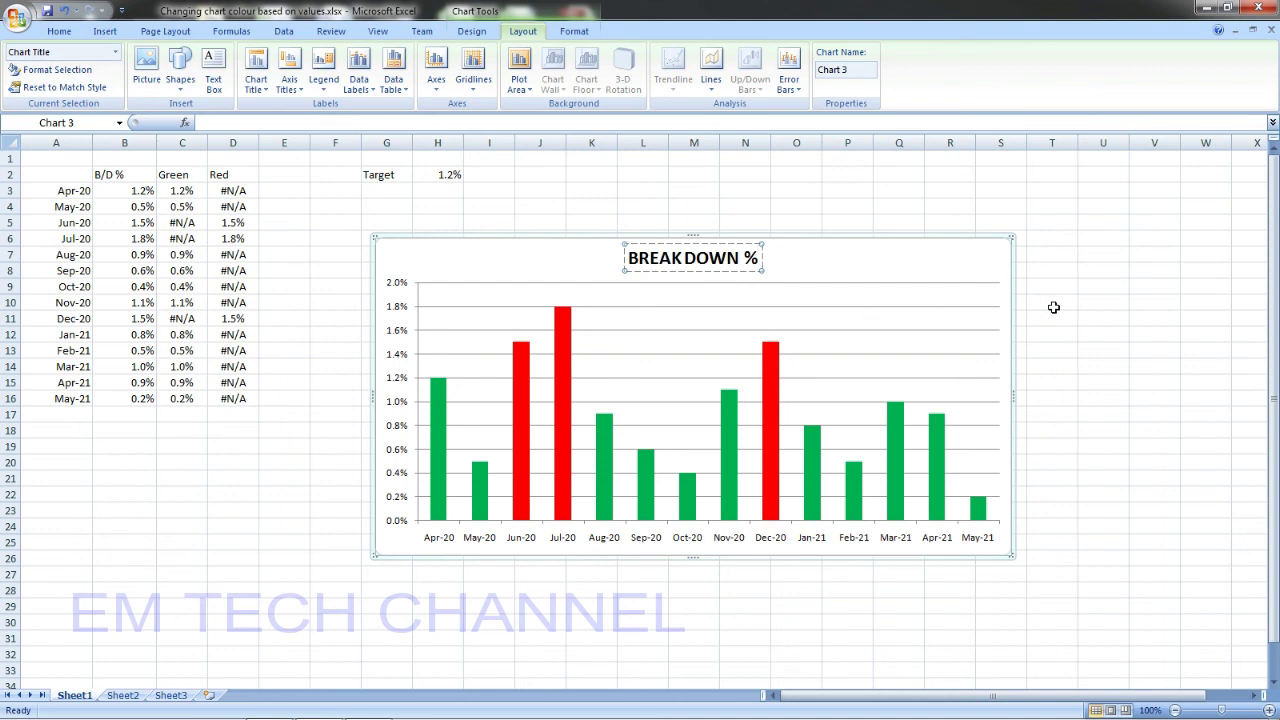
type(" FY 2")
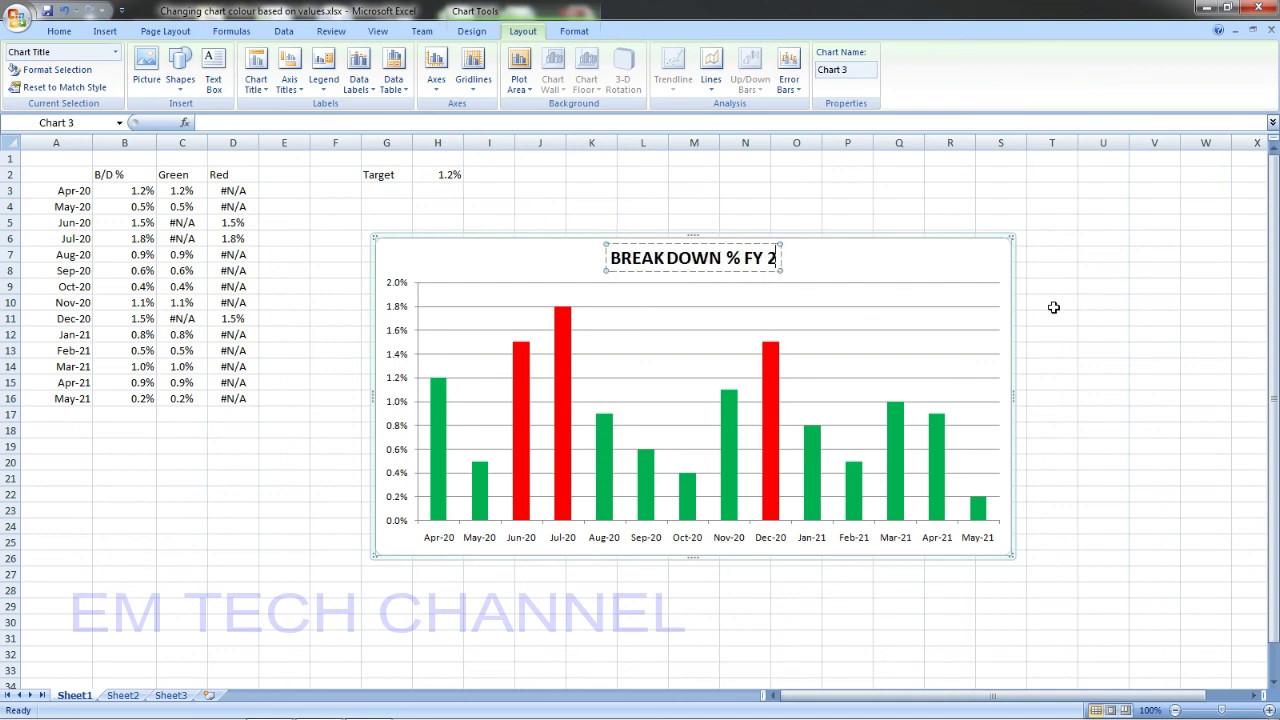
type("020-2021")
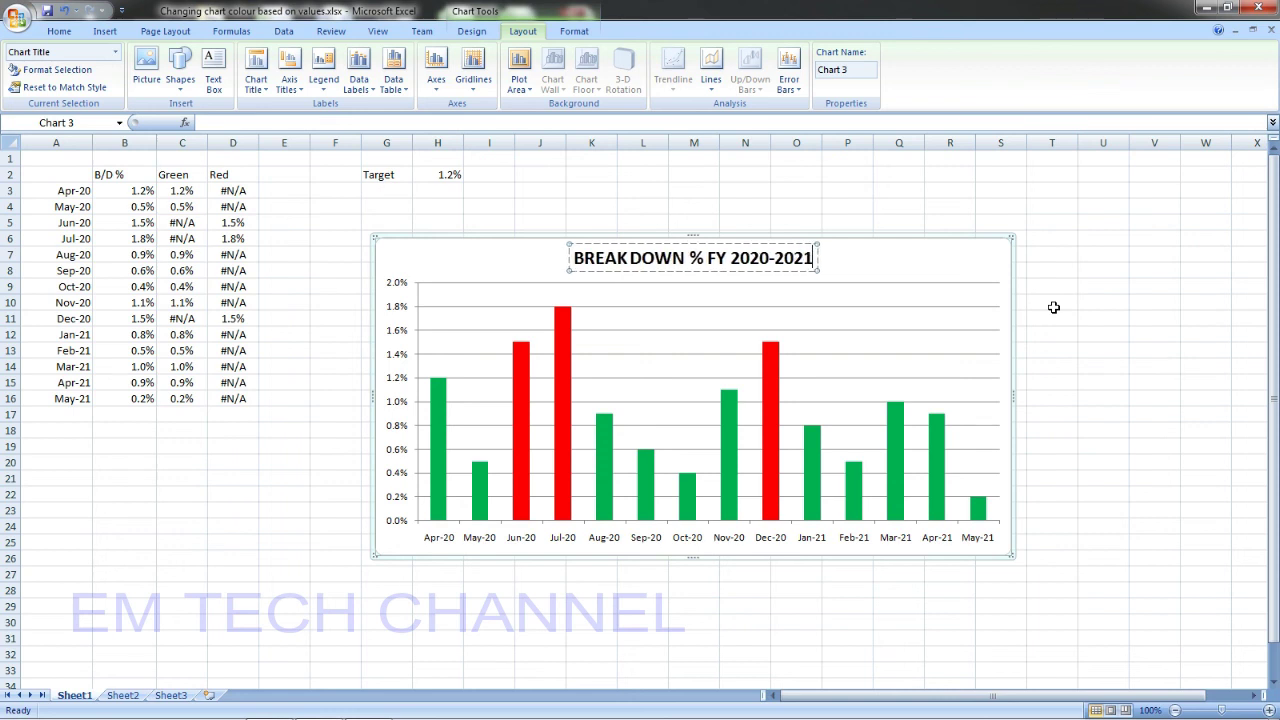
left_click(1053, 307)
right_click(1053, 307)
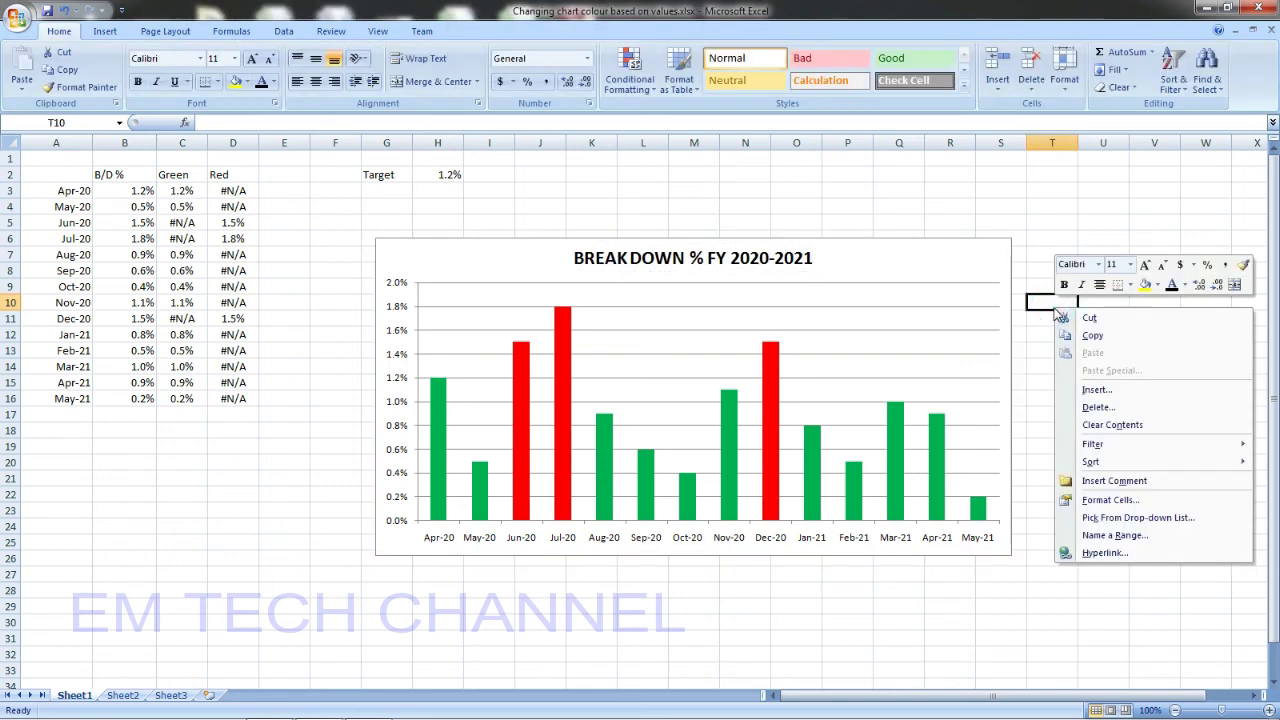
key("Escape")
- Add a primary vertical axis title with vertical text to the chart, reading BREAK DOWN IN %
left_click(965, 267)
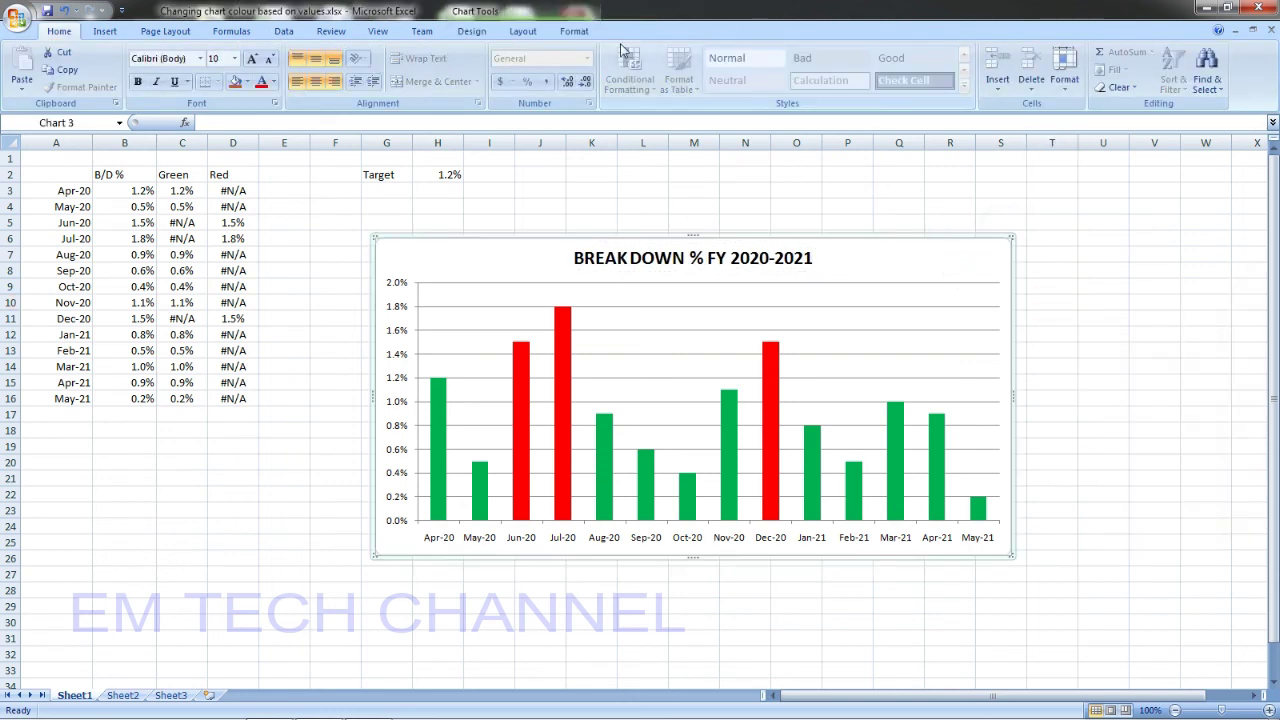
left_click(526, 33)
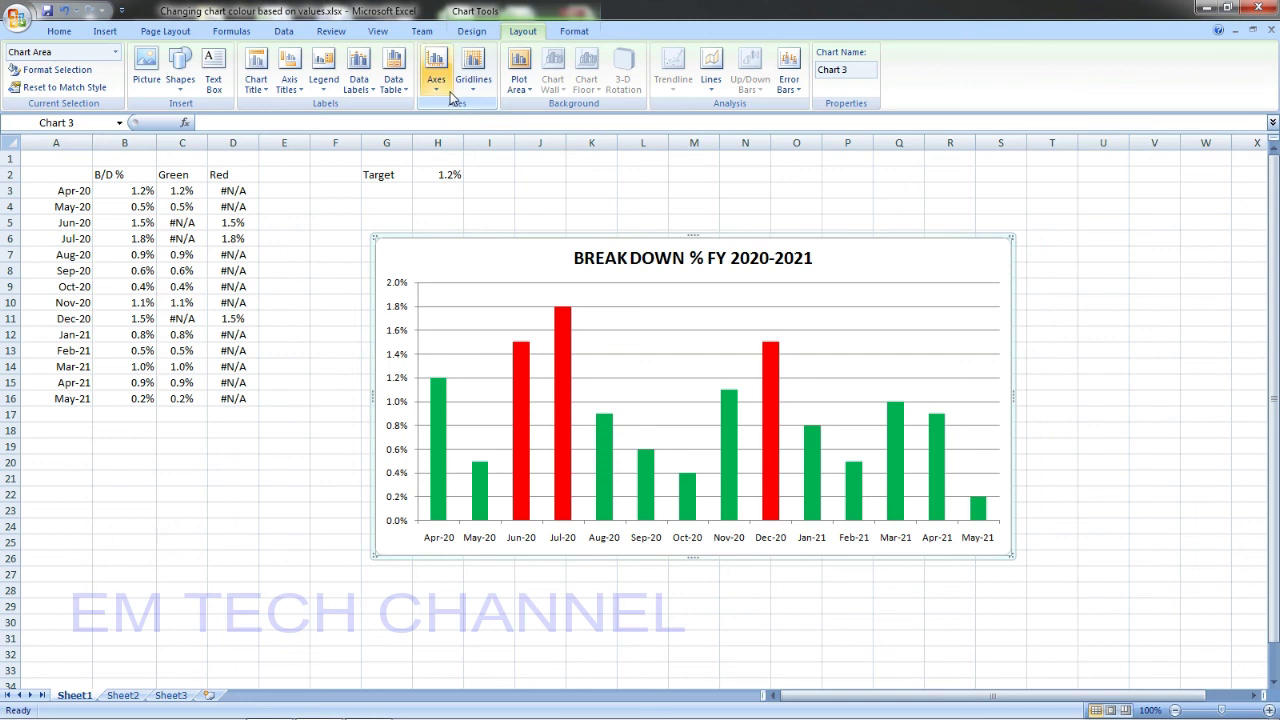
left_click(299, 89)
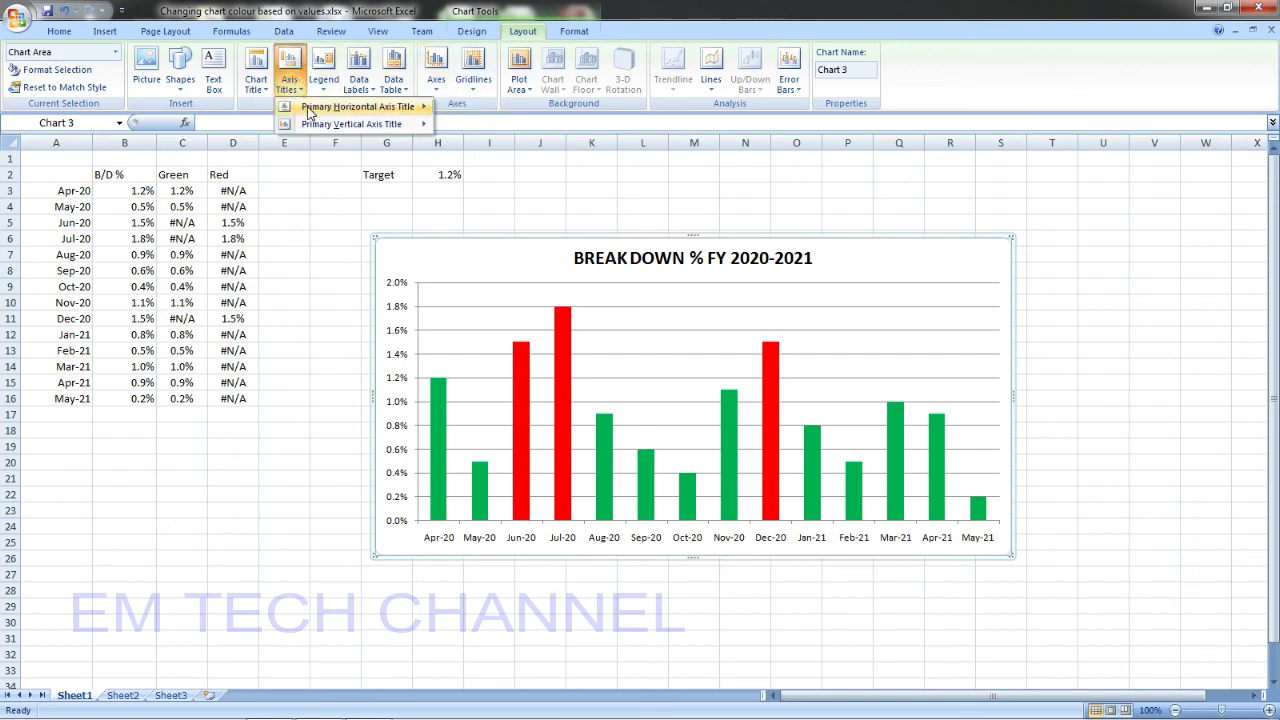
mouse_move(308, 110)
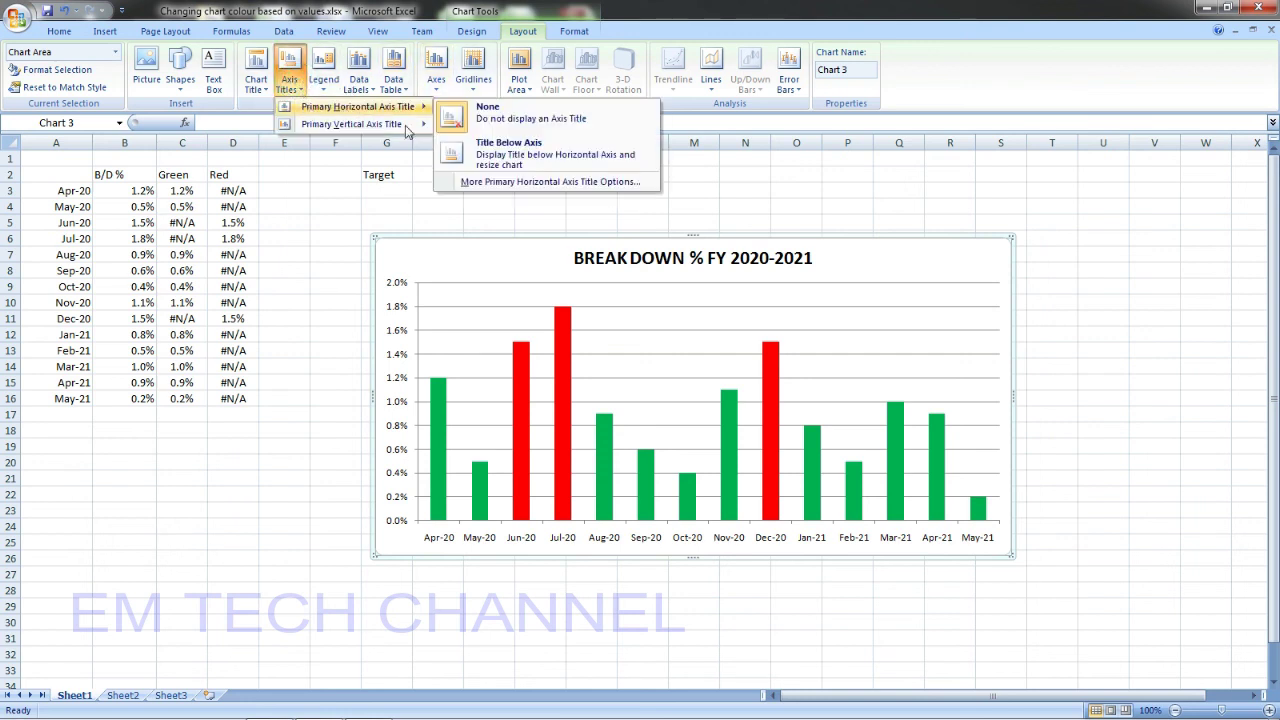
mouse_move(404, 134)
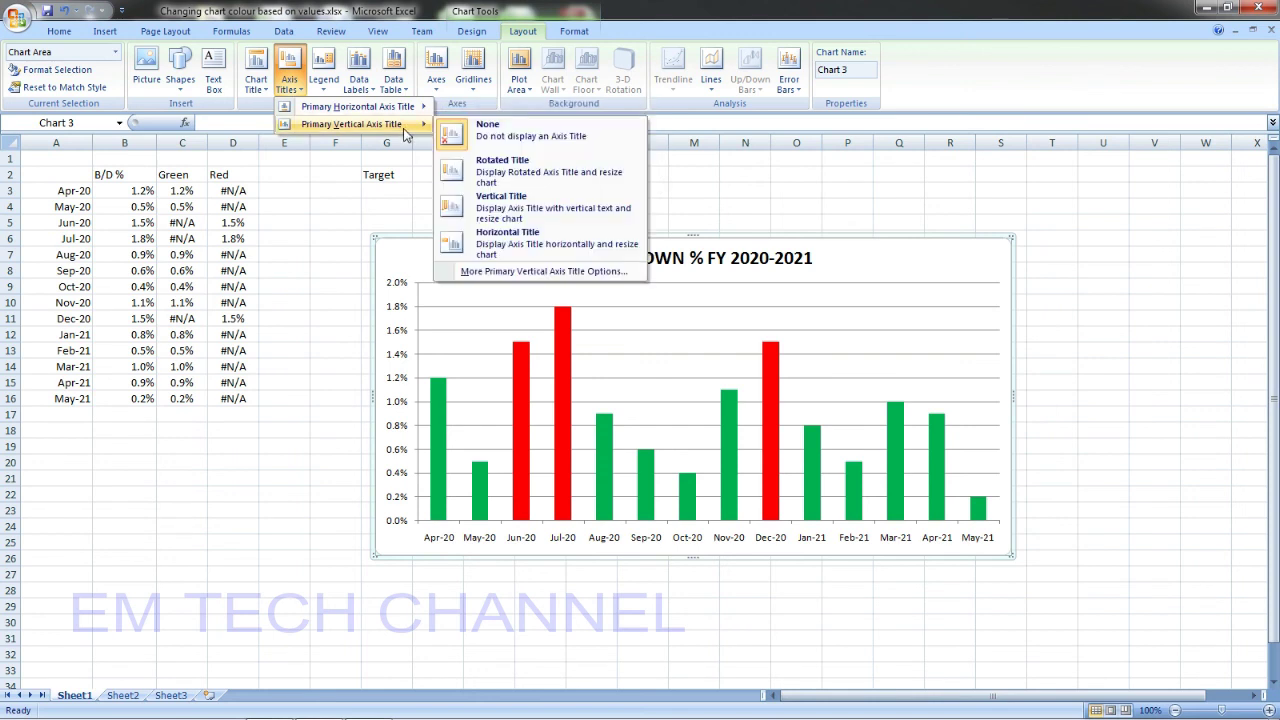
left_click(492, 204)
left_click(398, 362)
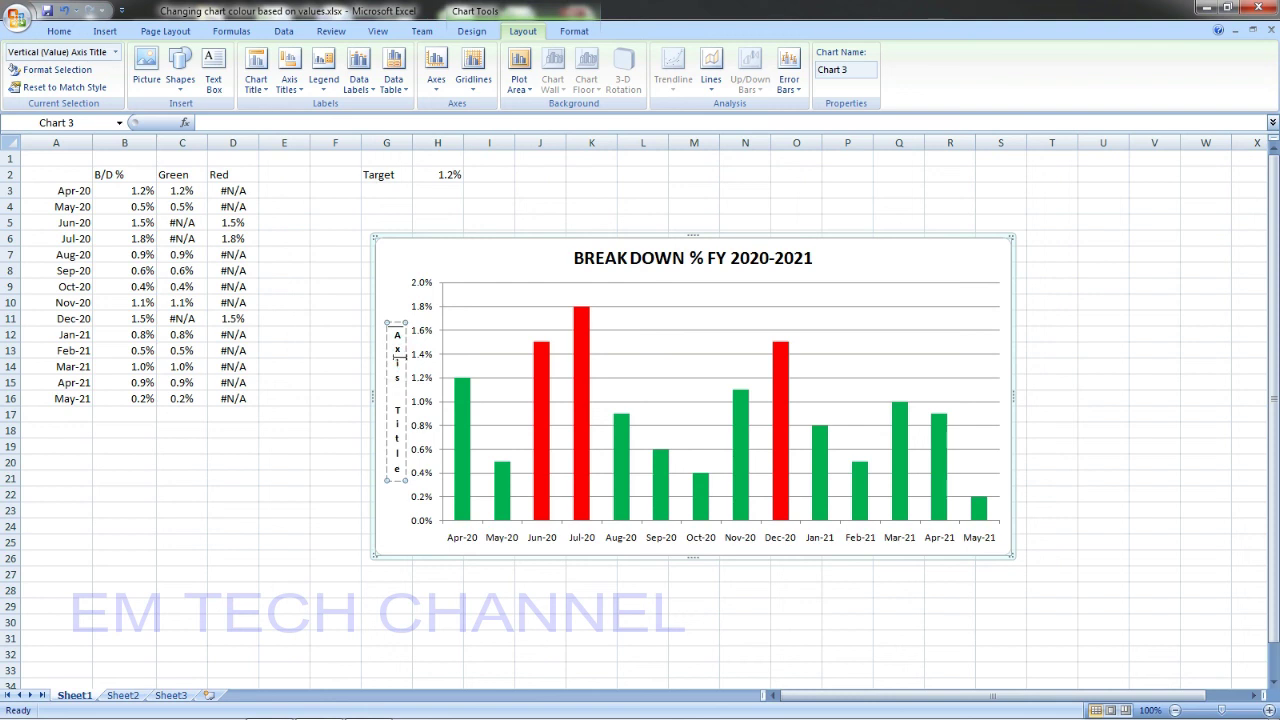
double_click(396, 340)
left_click(391, 480, "shift")
key("Delete")
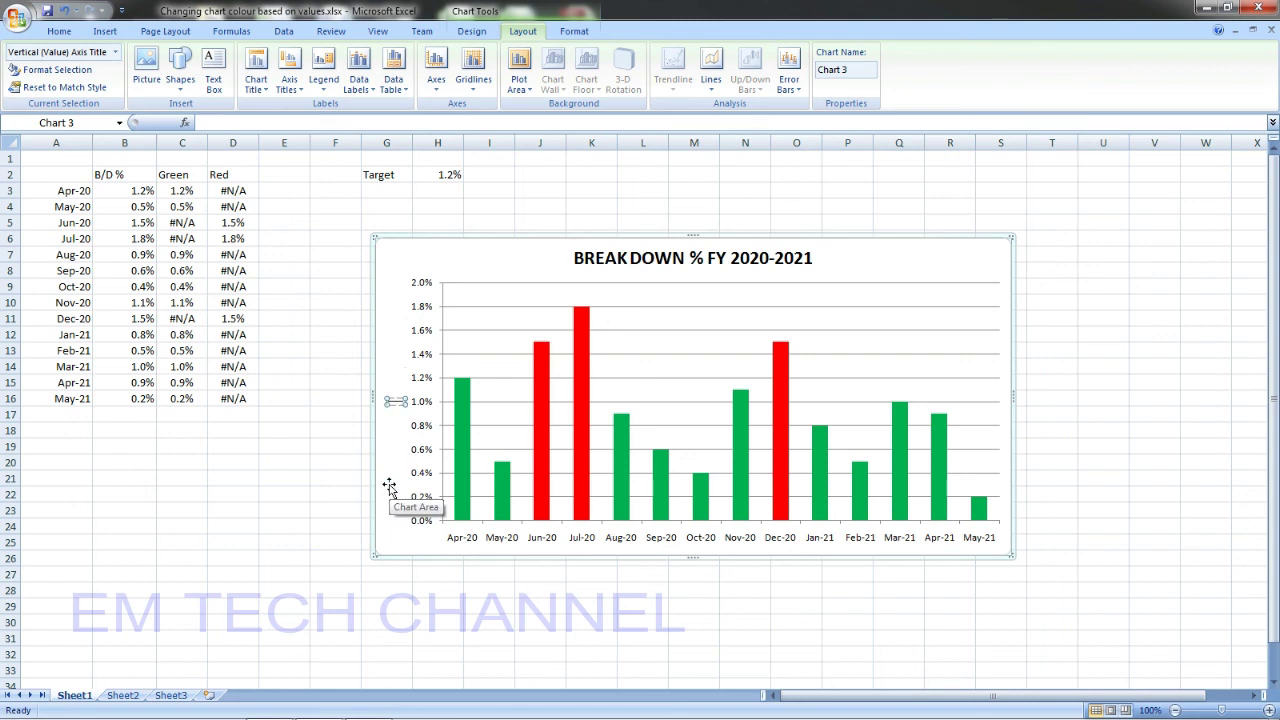
type("bREAK DOWN IN %")
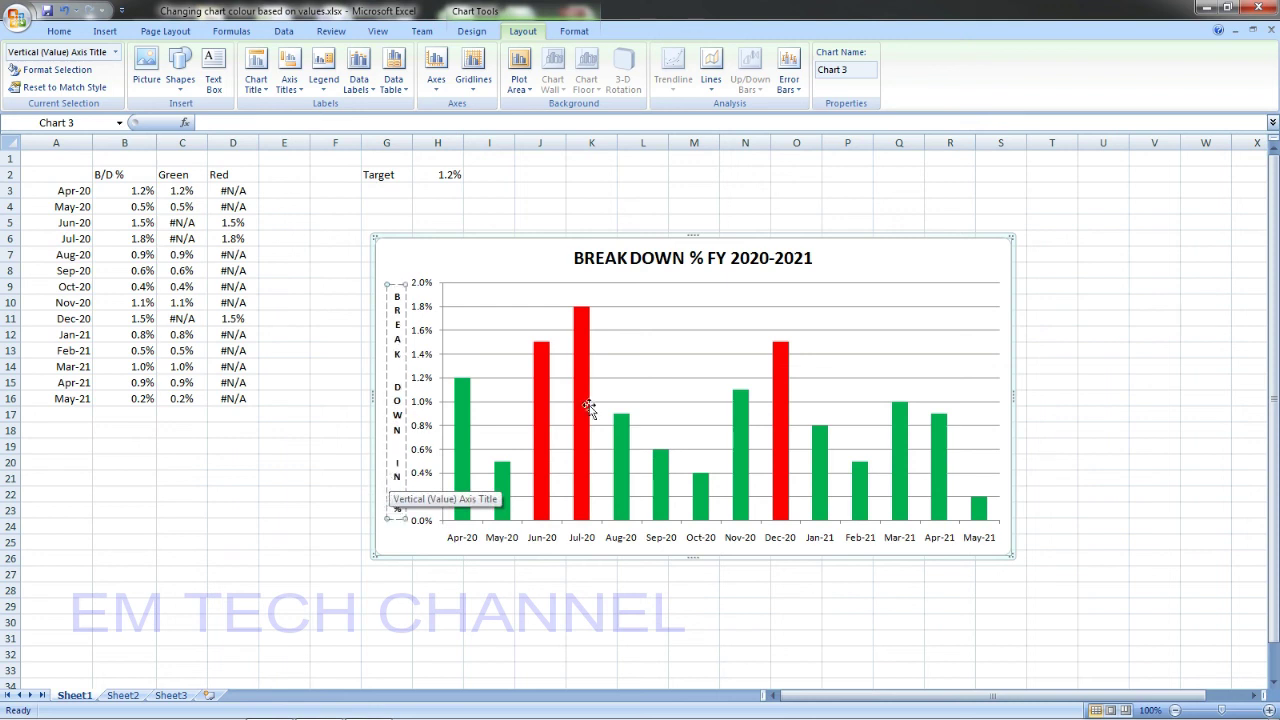
left_click(1063, 298)
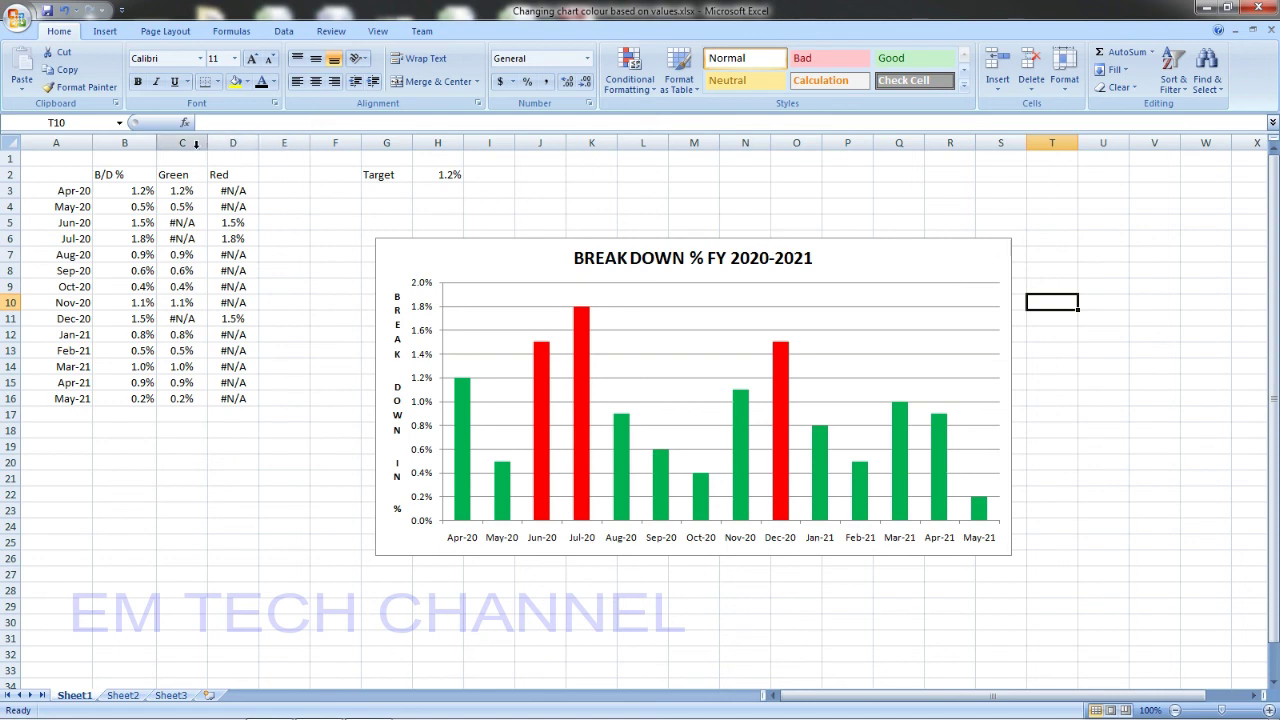
- Hide the Green and Red helper values by setting the font colour of columns C and D to white
left_click_drag(196, 145, 234, 145)
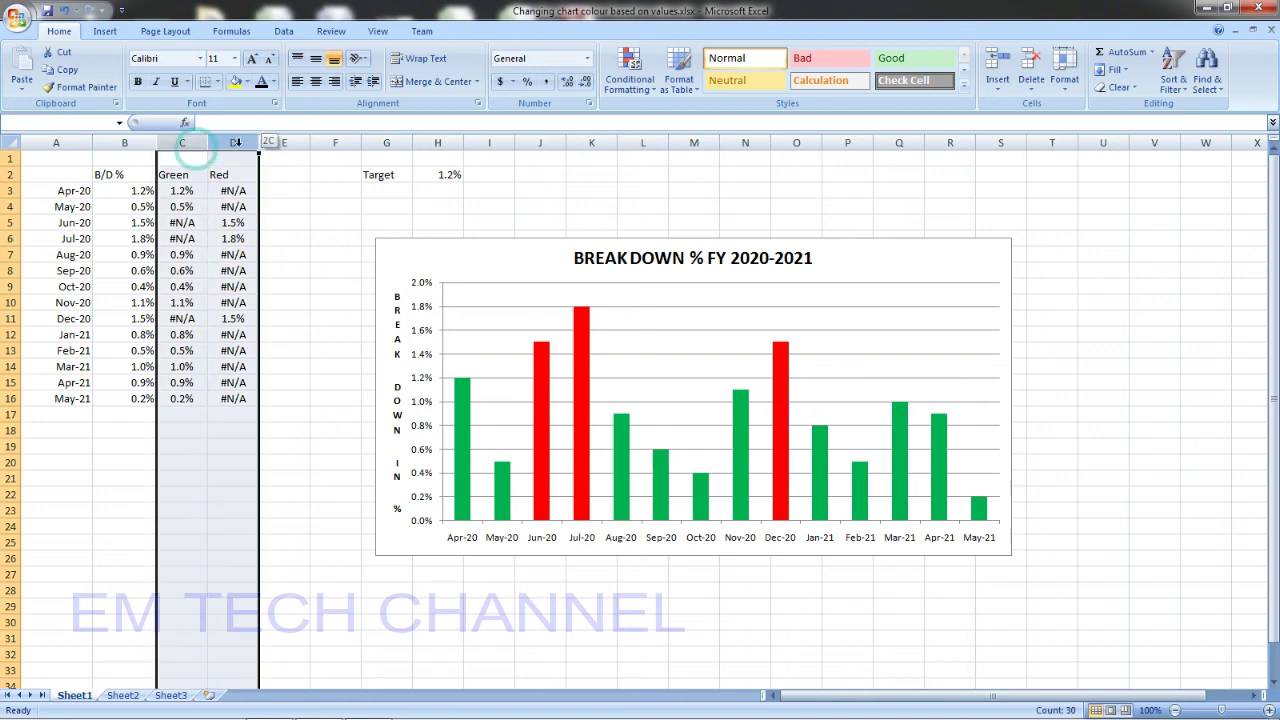
left_click(275, 86)
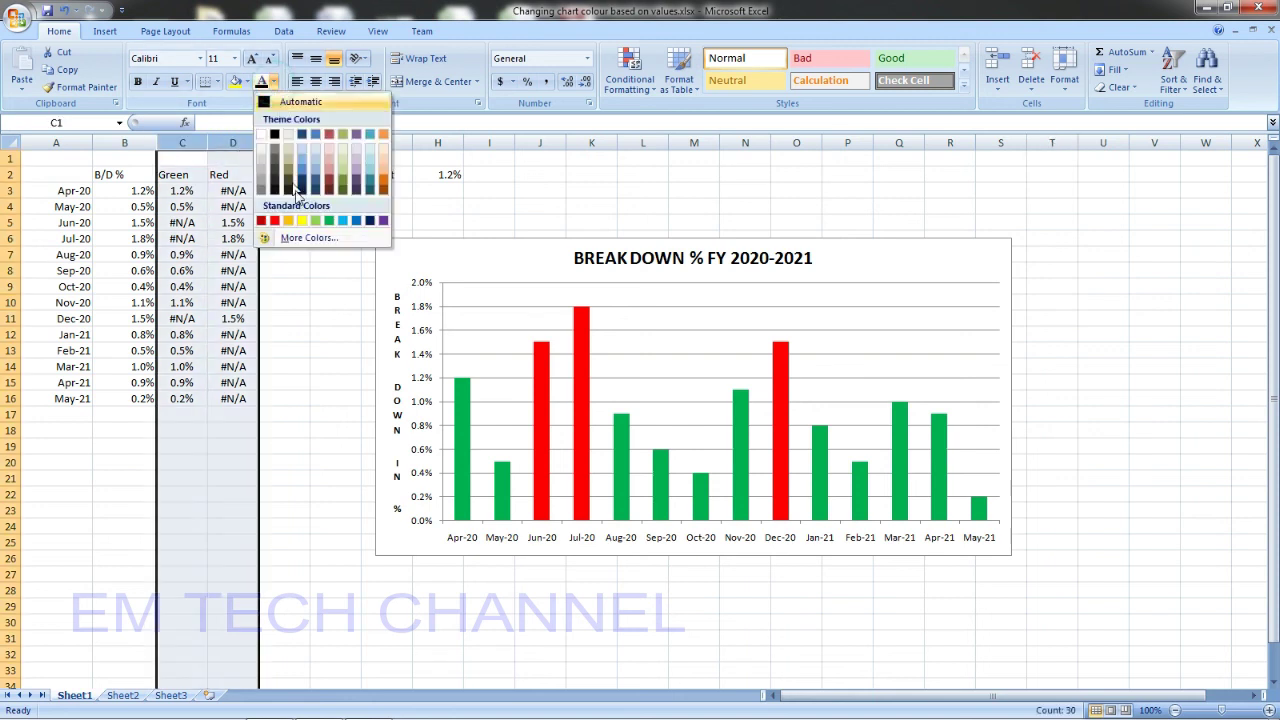
left_click(261, 137)
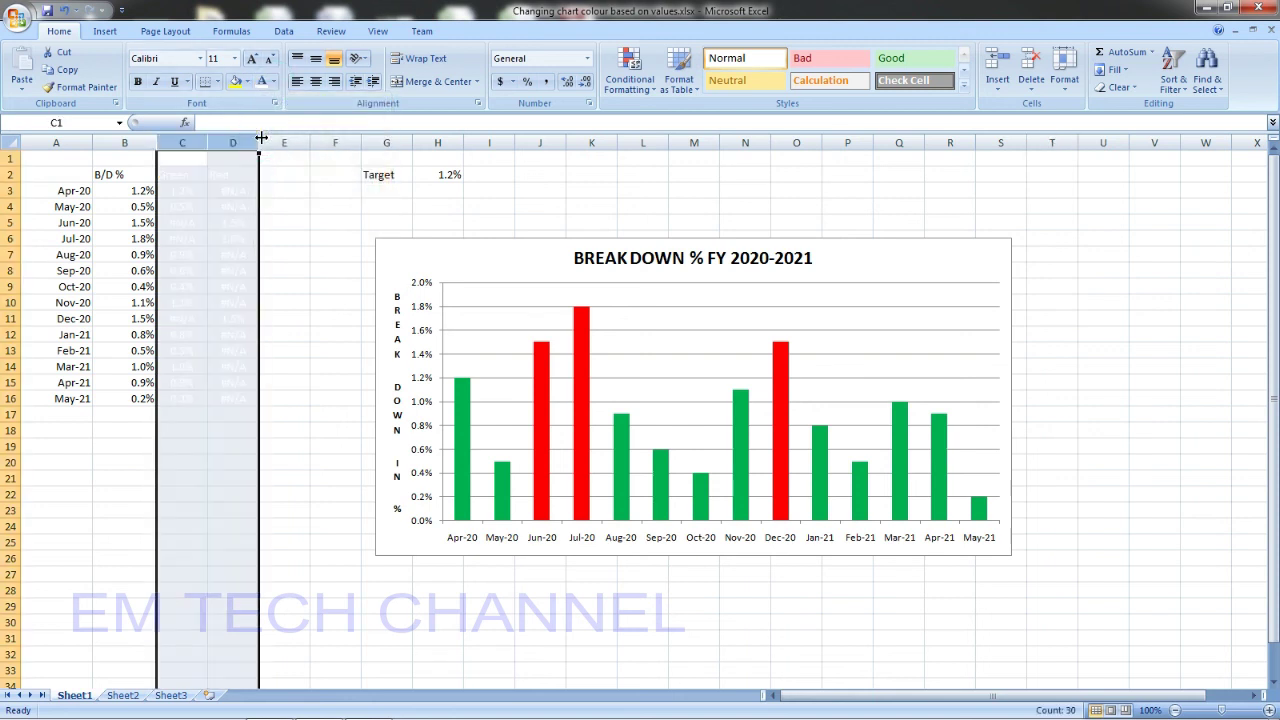
left_click(293, 333)
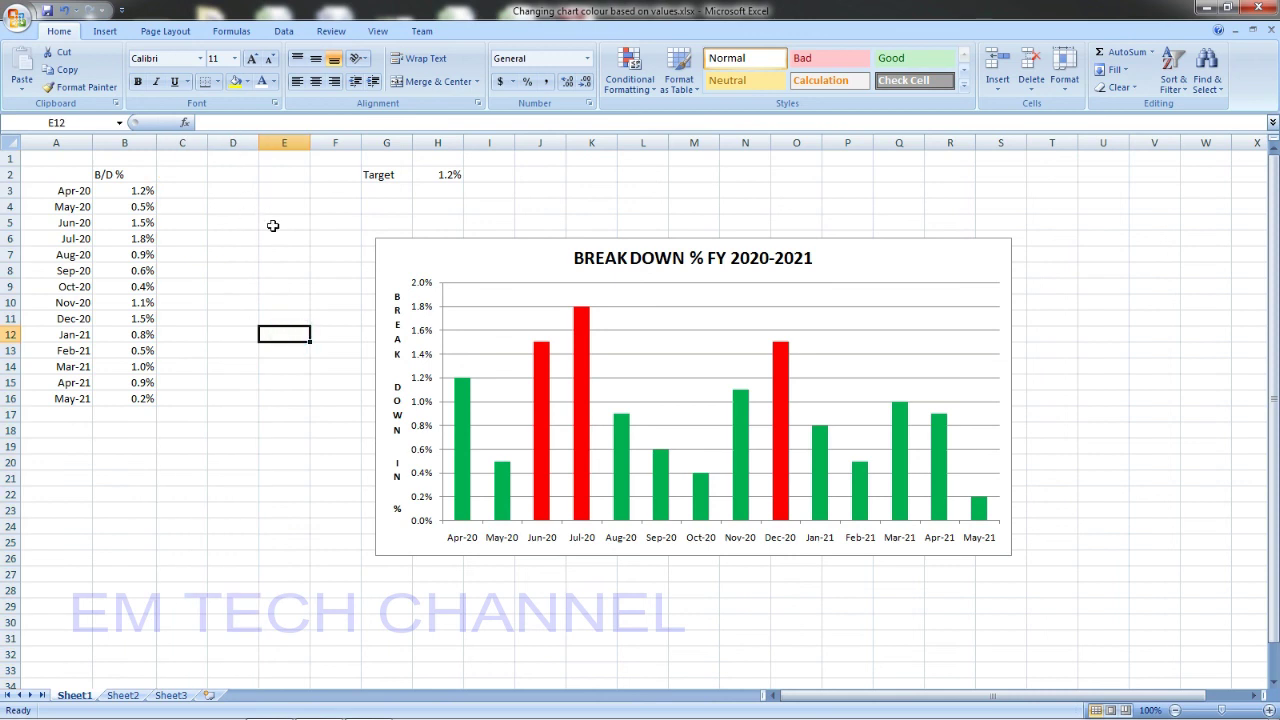